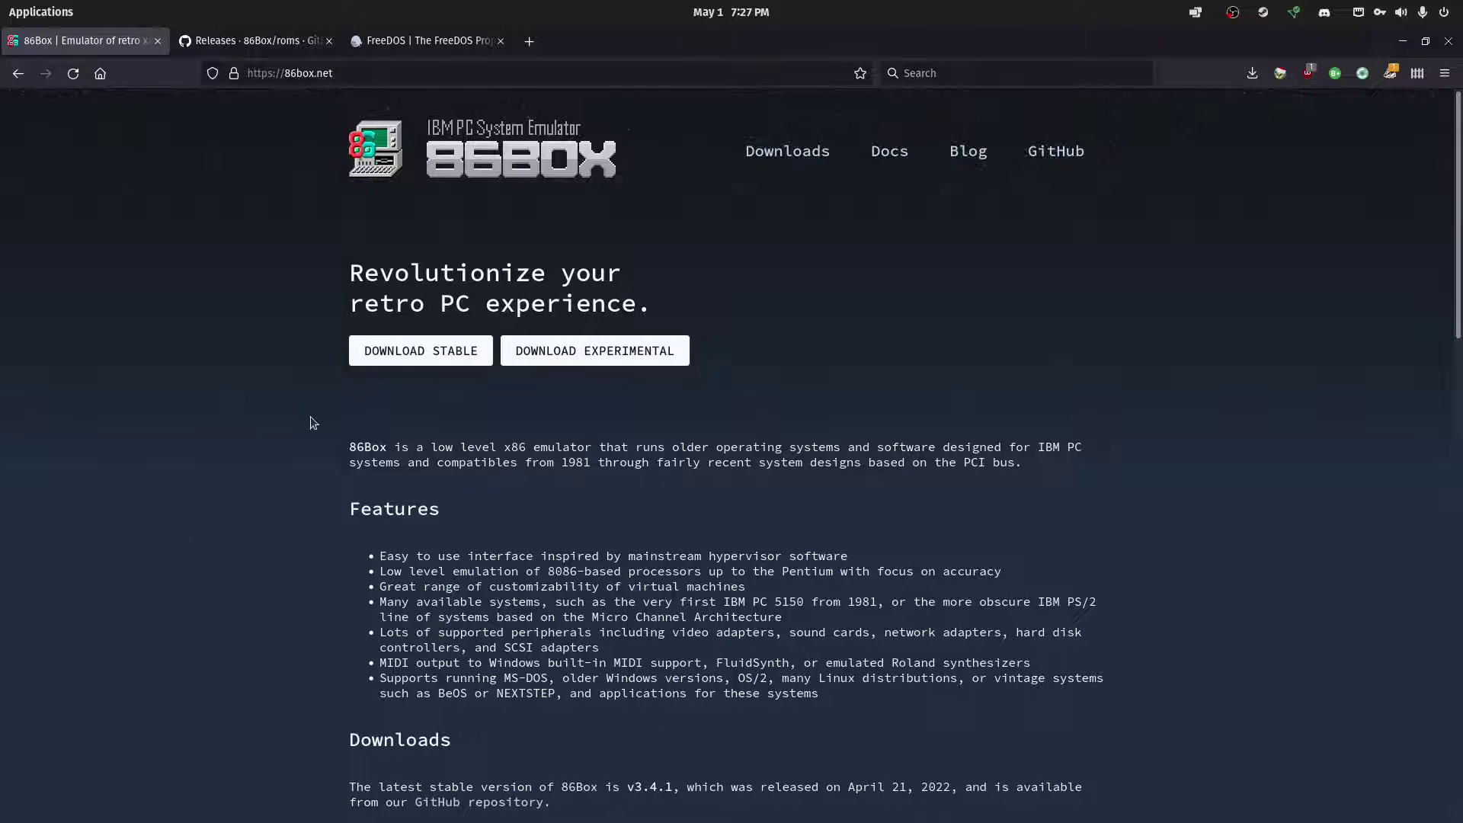
Step: Check the downloads for the stable 86Box 3.4.1 release and the 86Box ROM set releases on GitHub
left_click(362, 349)
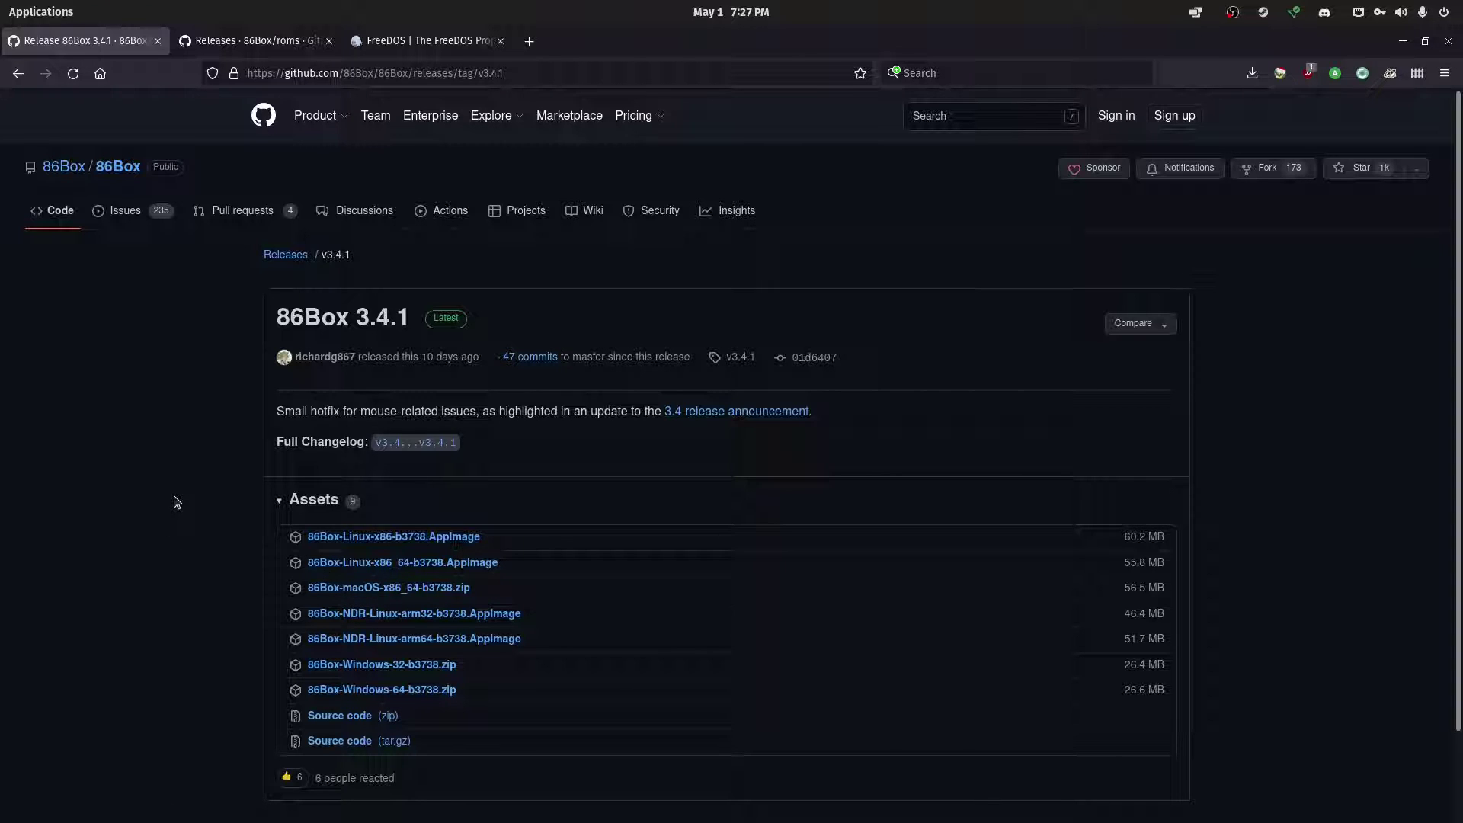
key("alt+Left")
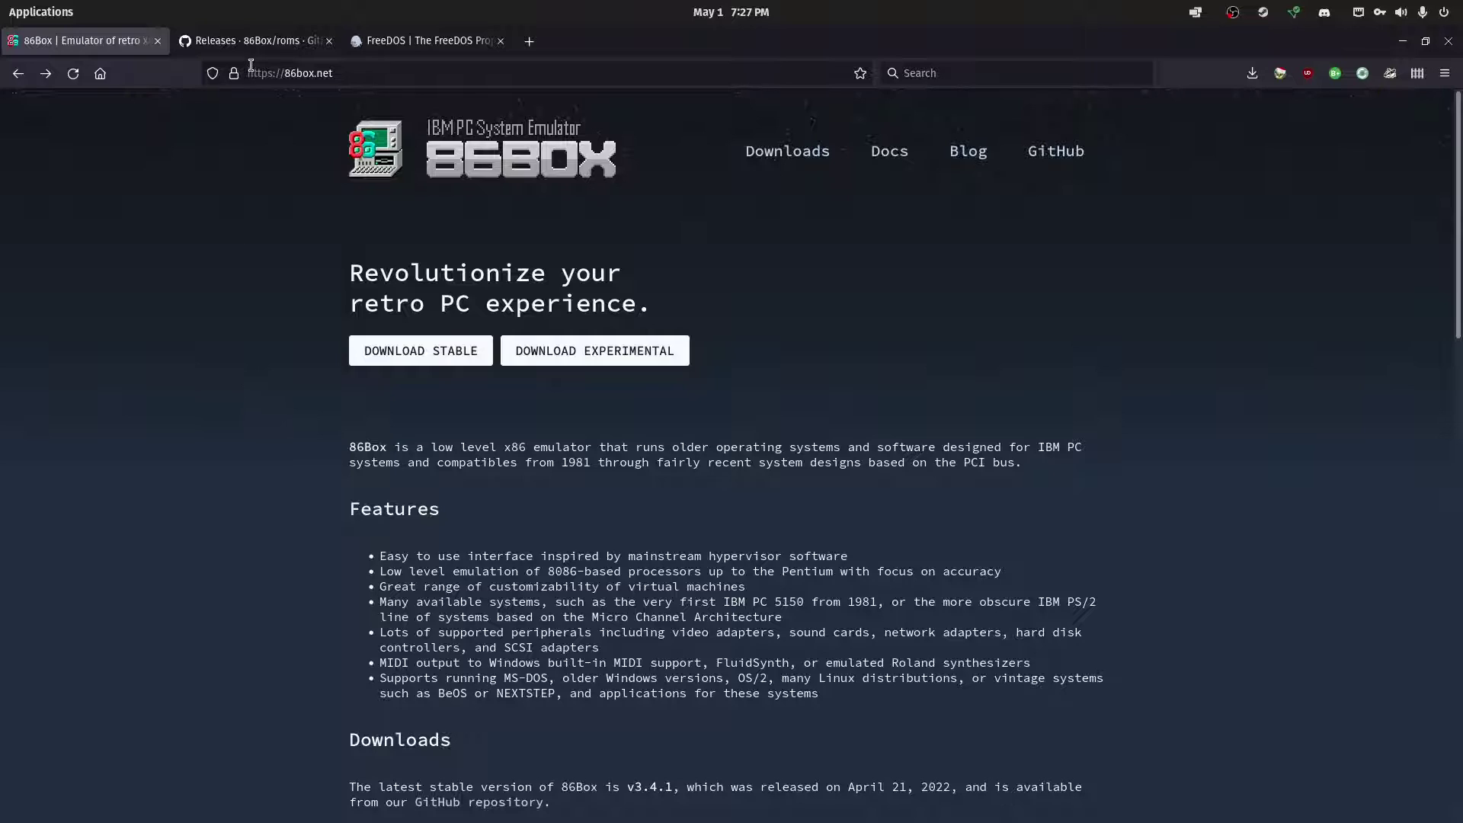
left_click(253, 42)
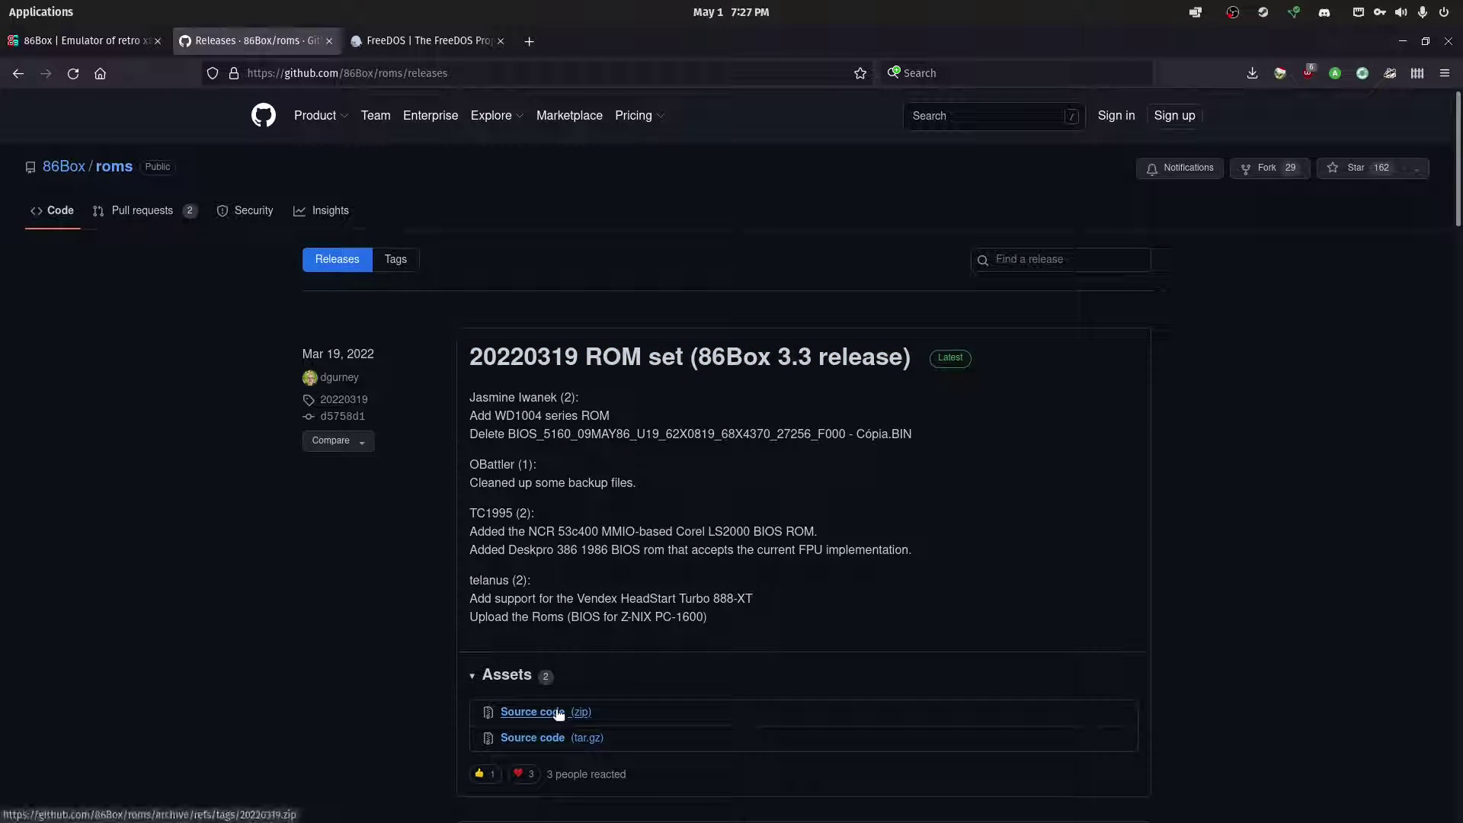
Step: Open the FreeDOS 1.3 download page on the FreeDOS site and review the available editions down to the Floppy Edition
left_click(459, 34)
scroll(317, 503, "down", 3)
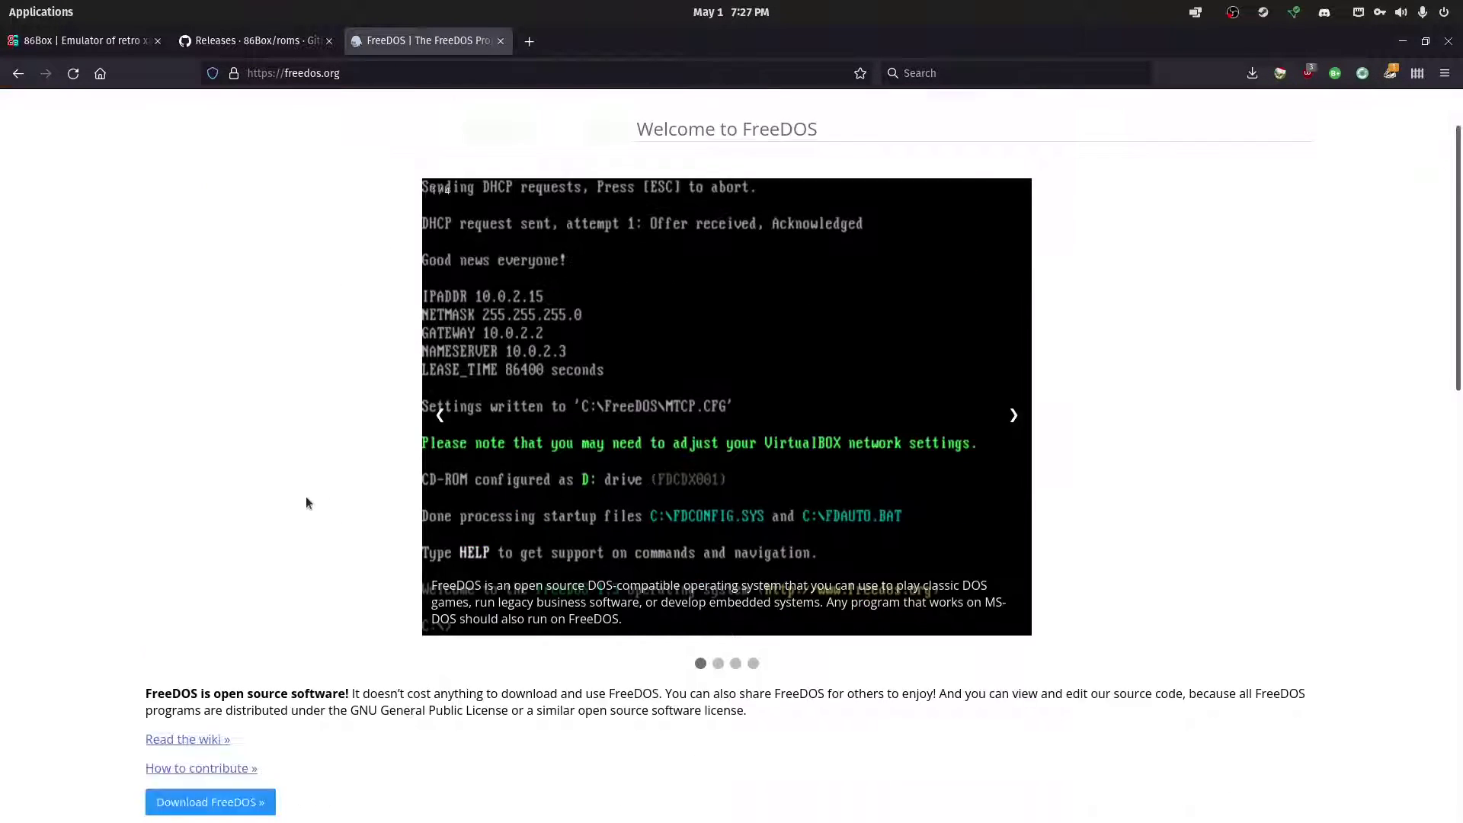
scroll(317, 502, "down", 2)
left_click(206, 630)
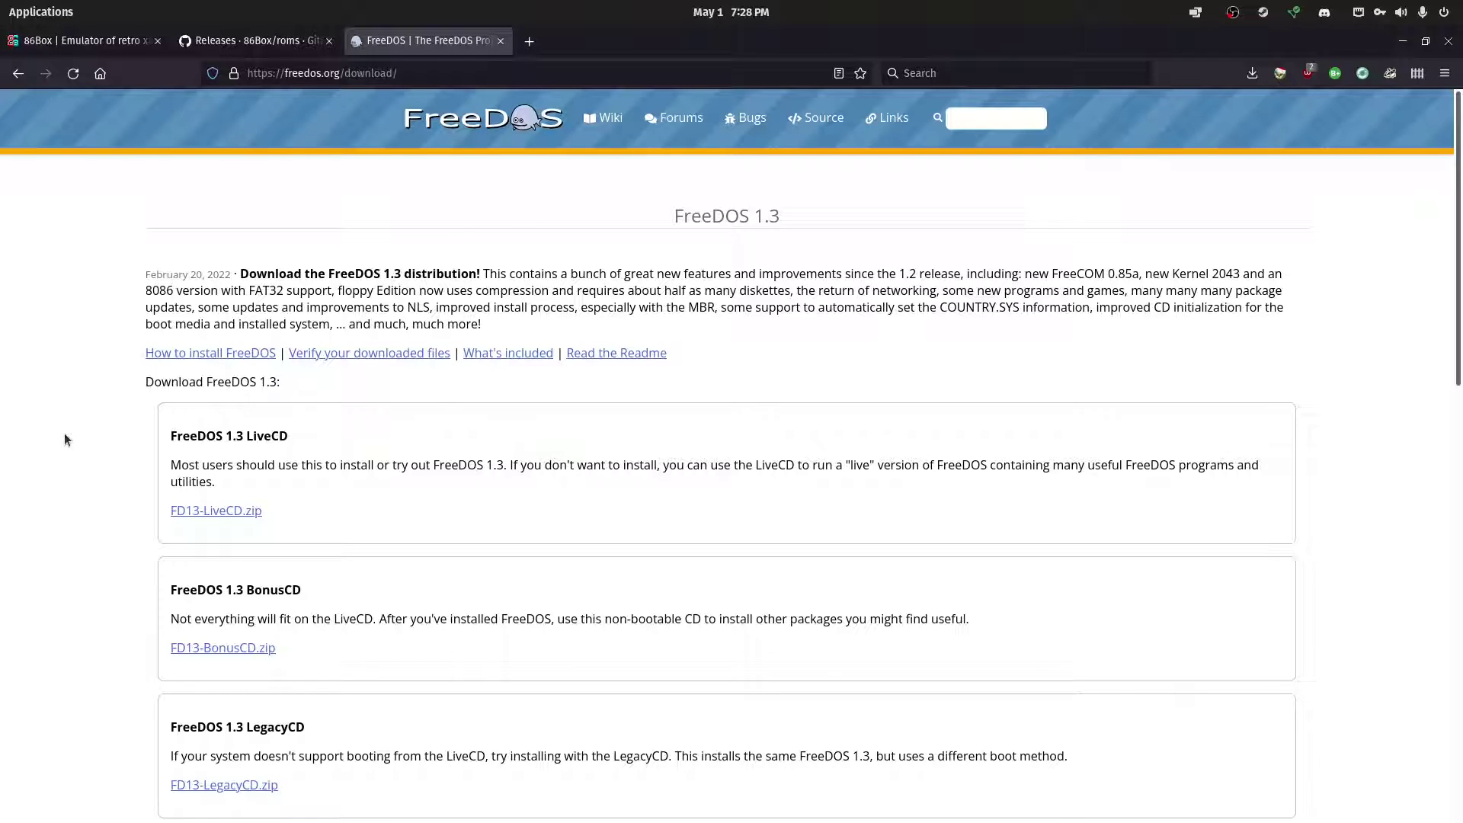
scroll(78, 439, "down", 5)
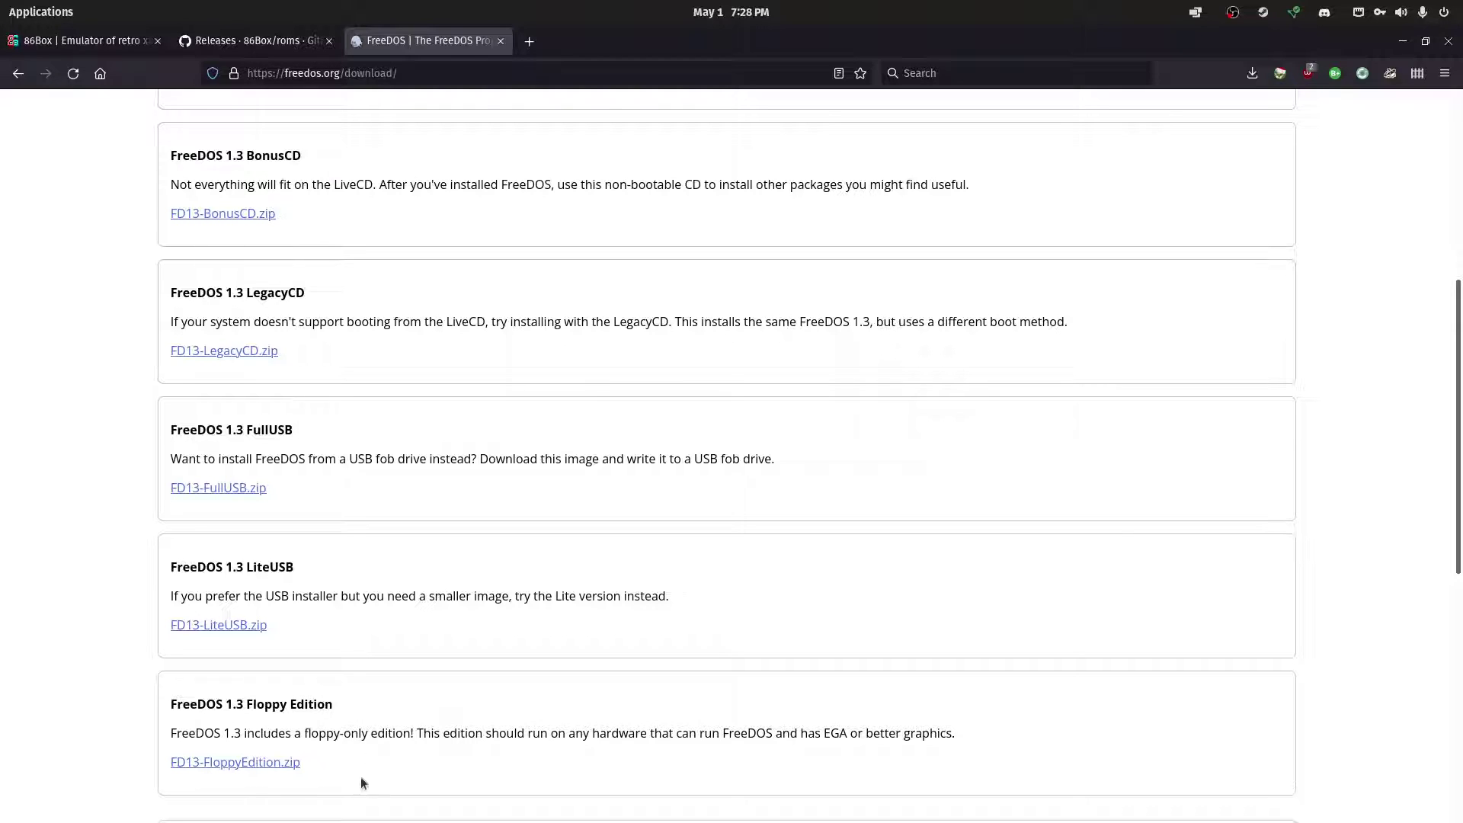
Step: Switch to the file manager and open the 86Box folder inside Documents/Tools
left_click(307, 817)
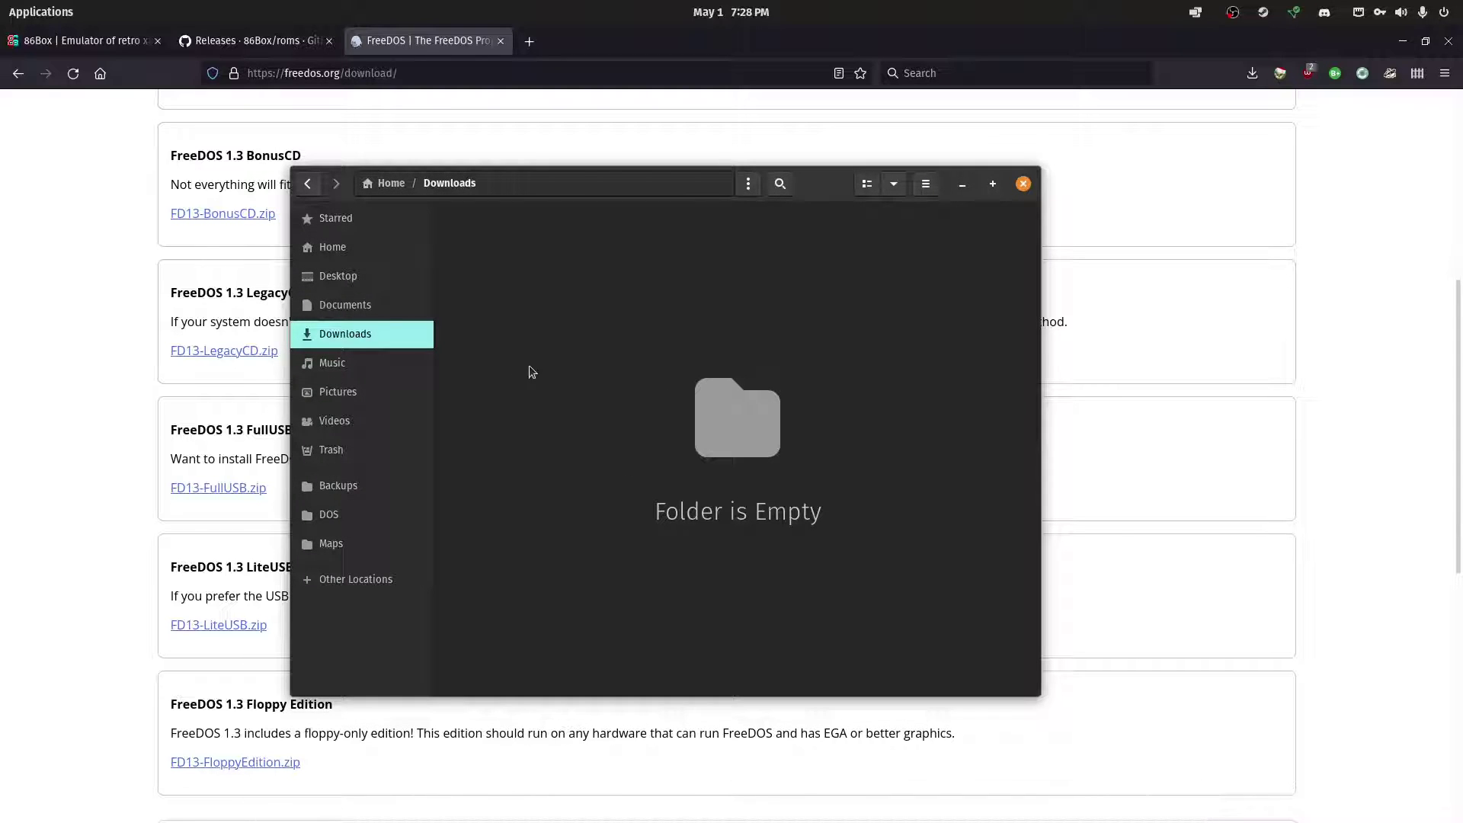
left_click(382, 311)
double_click(602, 246)
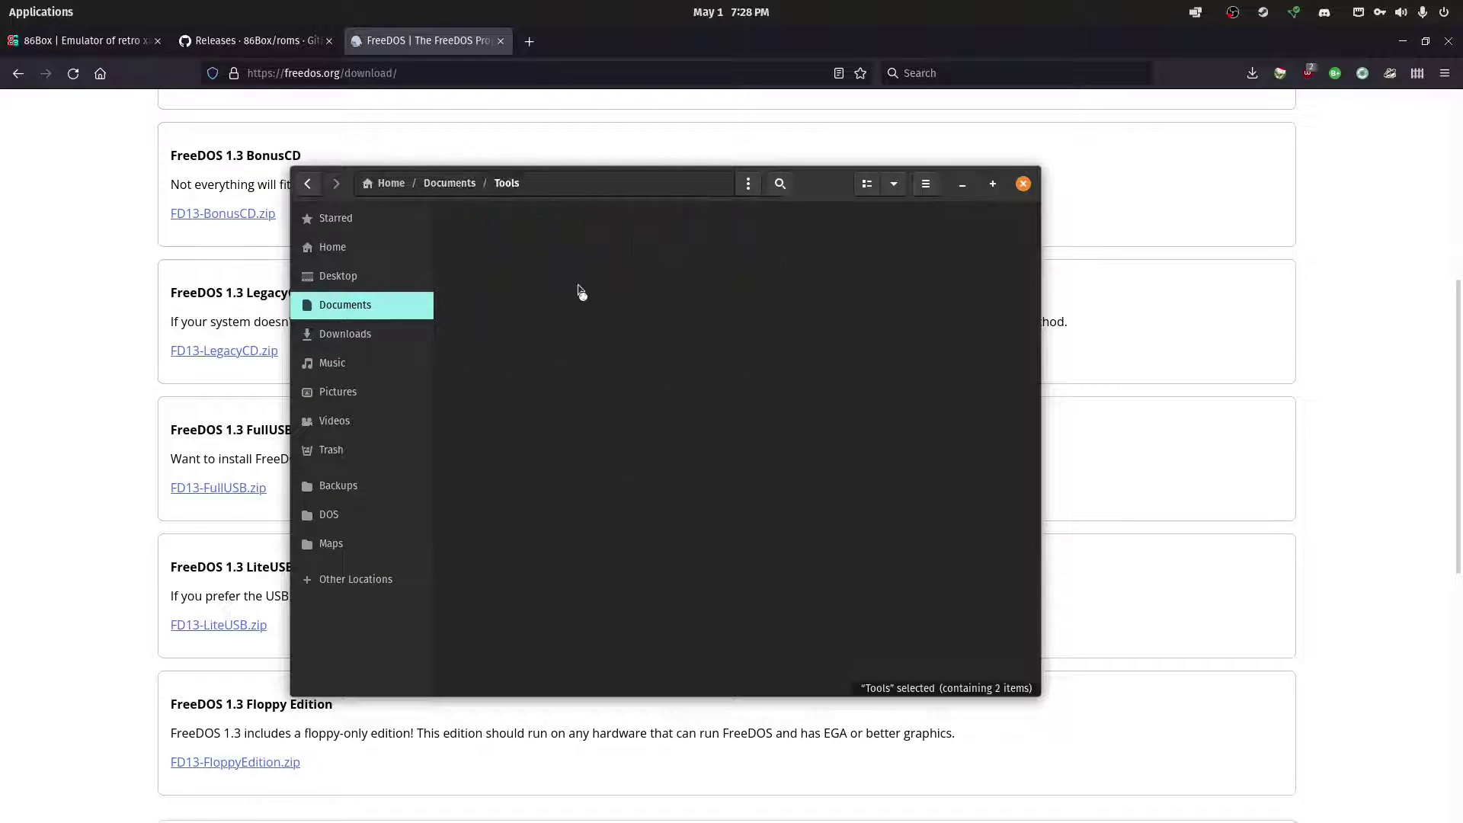
double_click(497, 240)
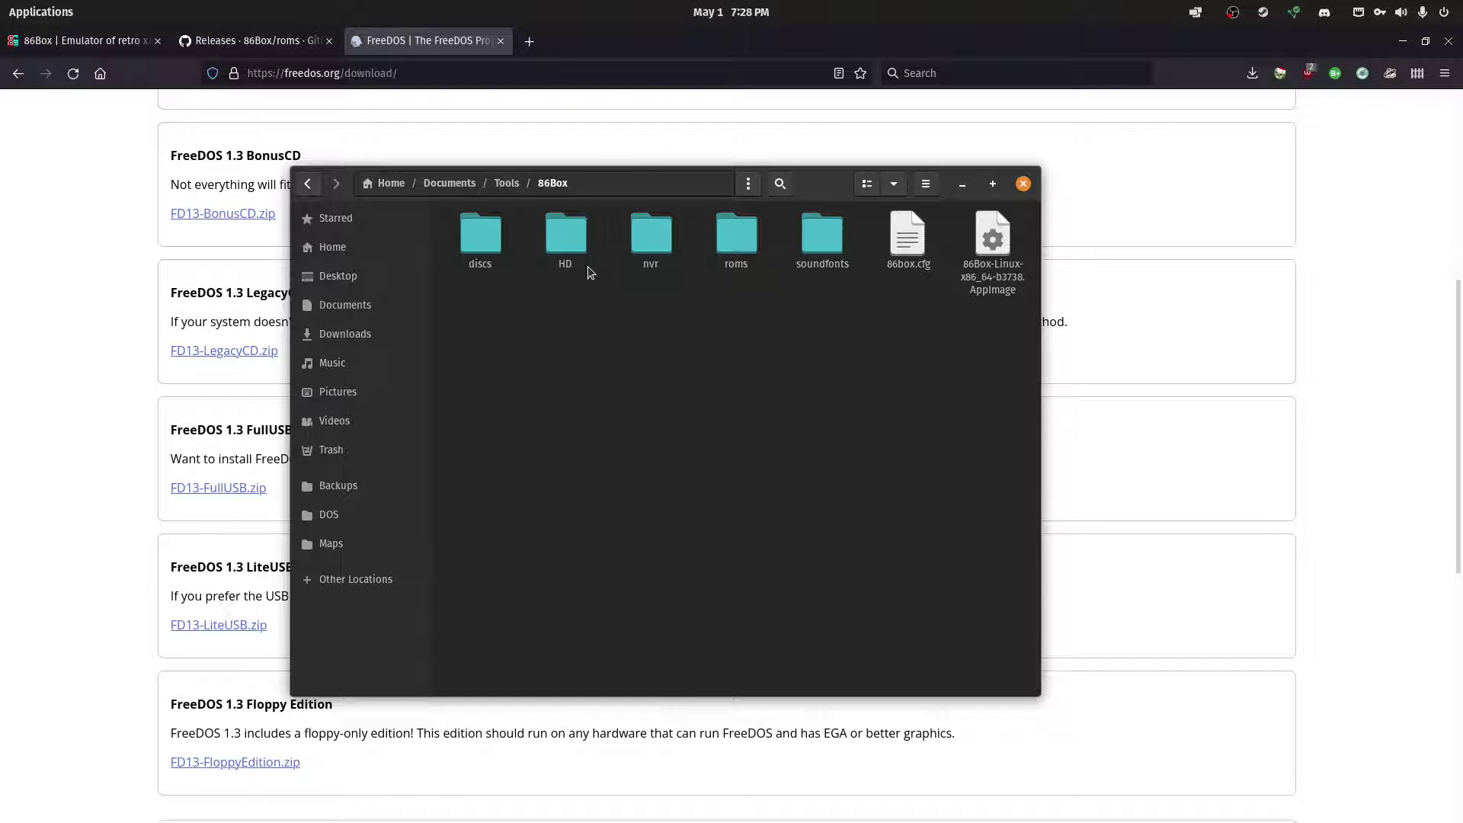
Step: Examine the contents of the roms folder and return to the 86Box folder
double_click(738, 255)
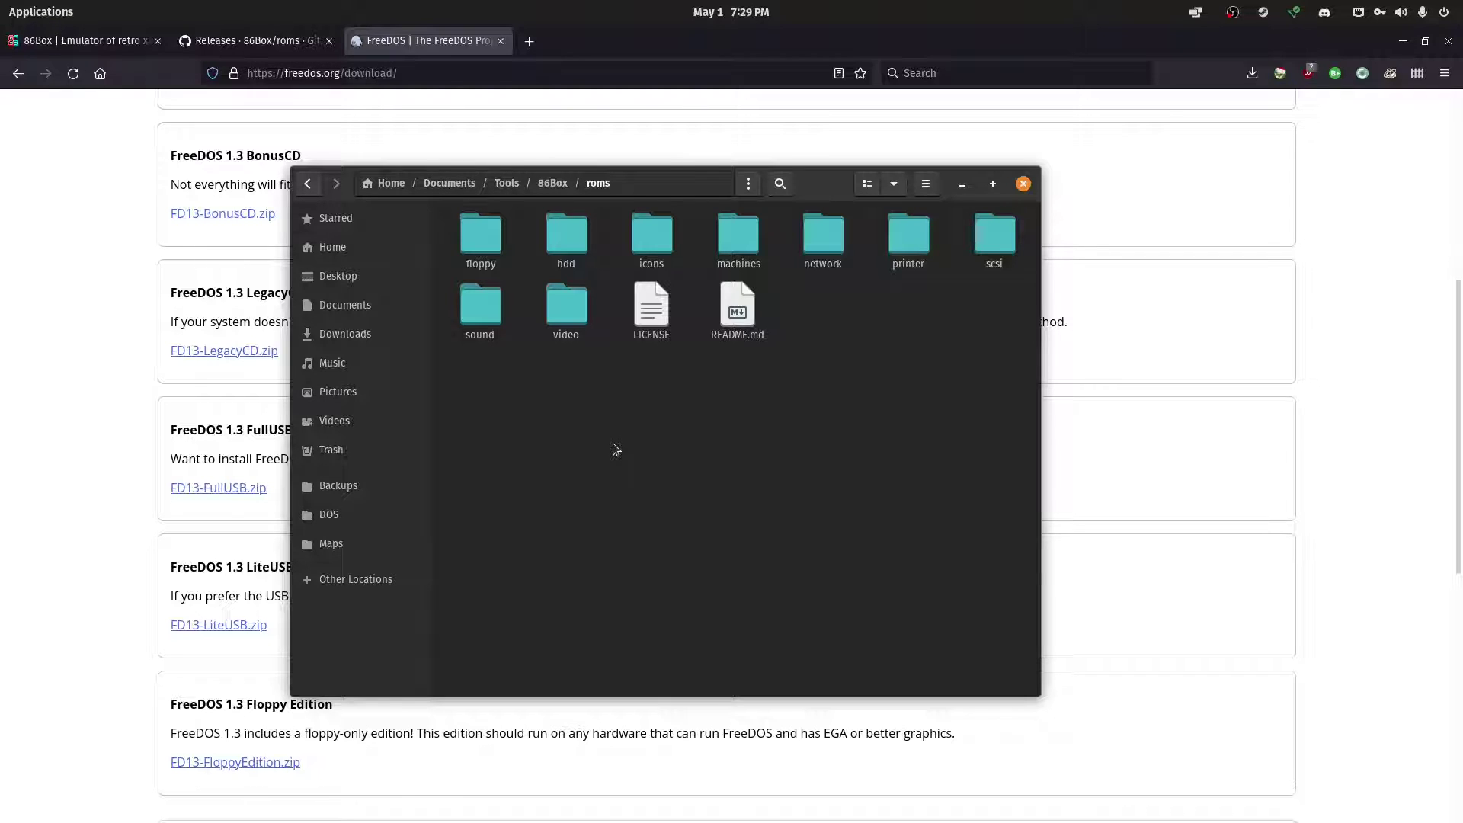
key("alt+Left")
left_click(800, 405)
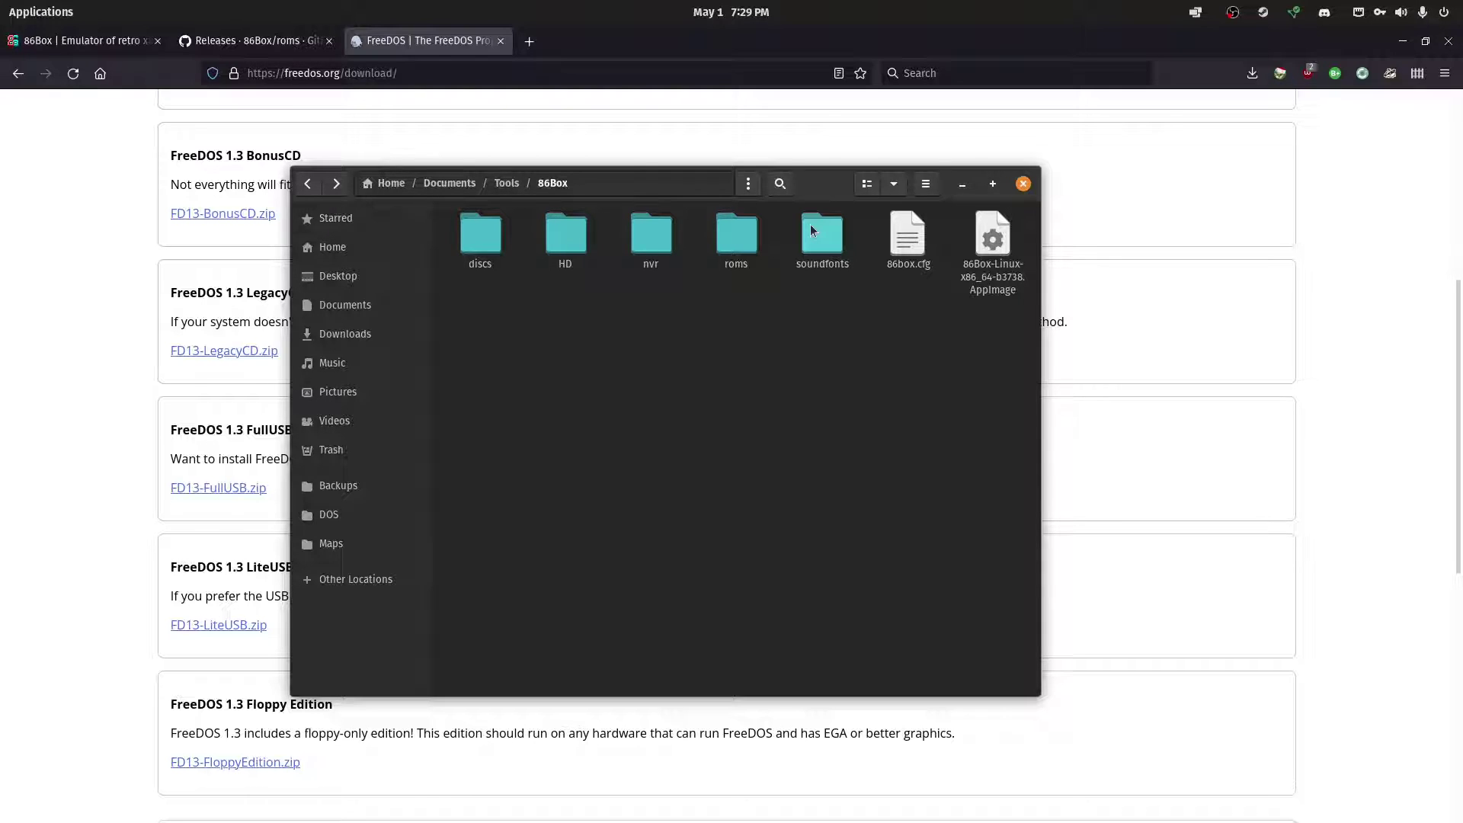
Step: Examine the FreeDOS images in the discs folder and its floppy subfolder, and return to the 86Box folder
double_click(486, 242)
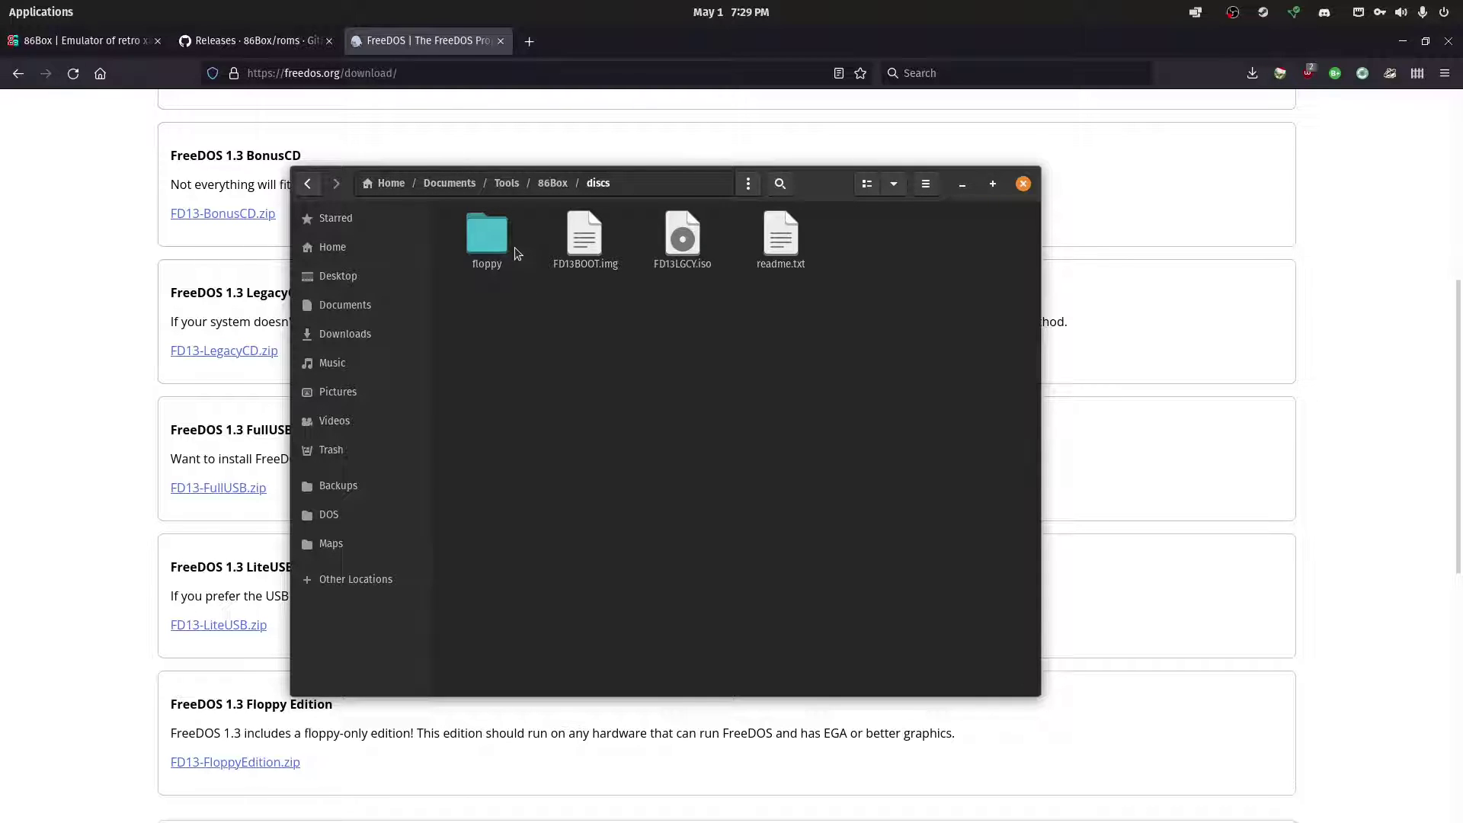
double_click(488, 236)
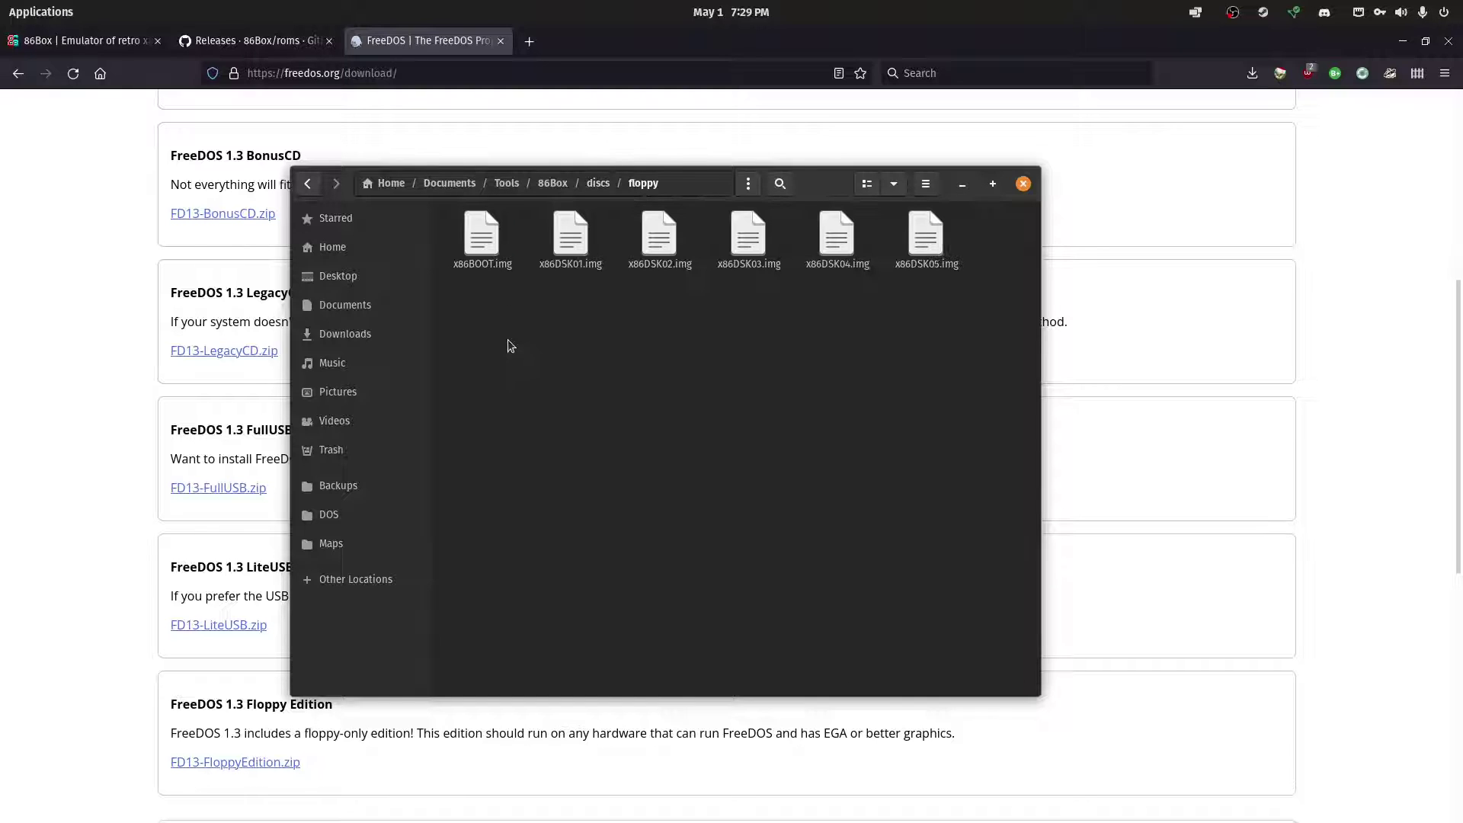
left_click_drag(467, 282, 943, 210)
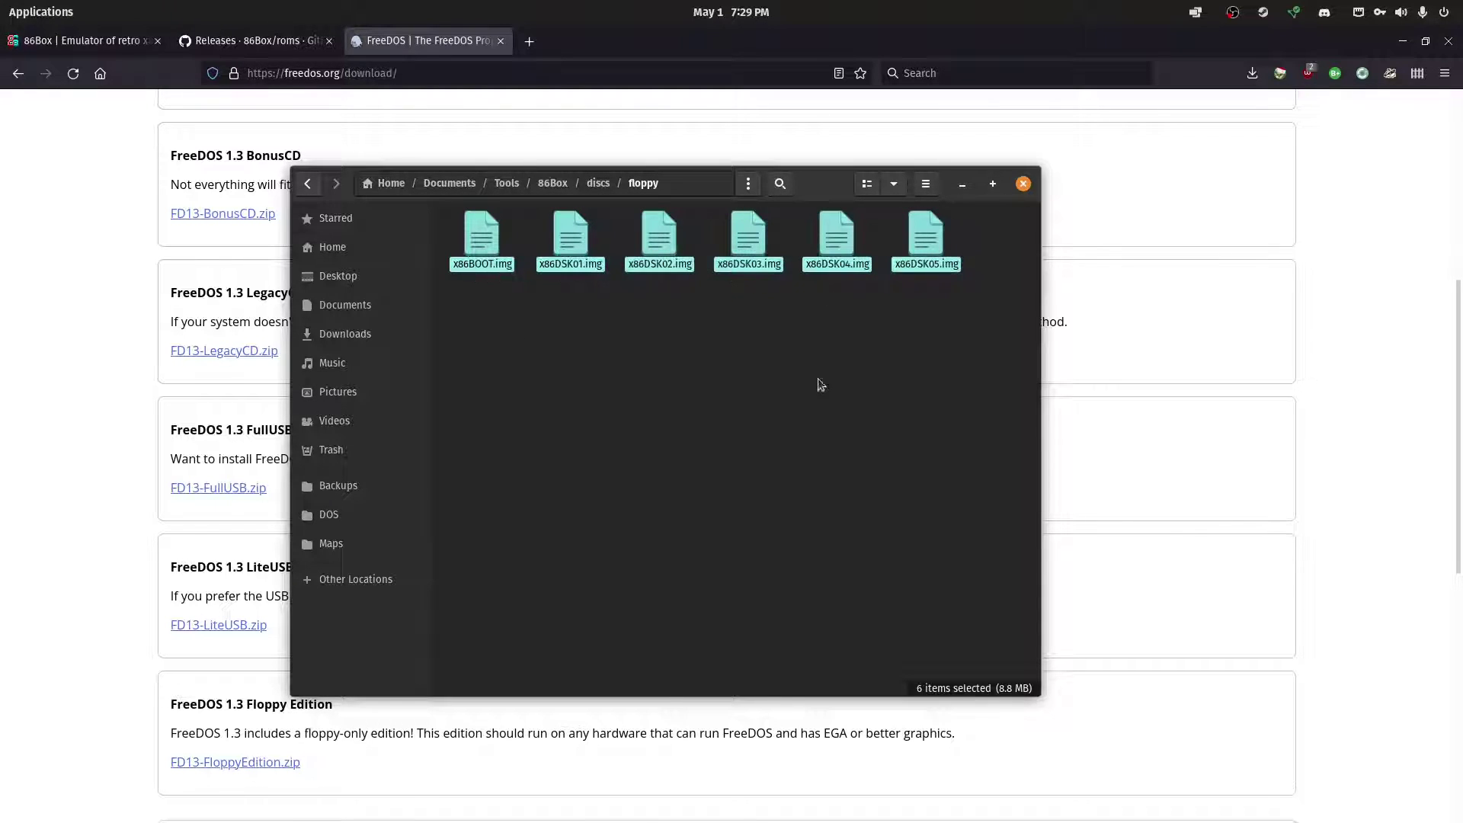
left_click(796, 484)
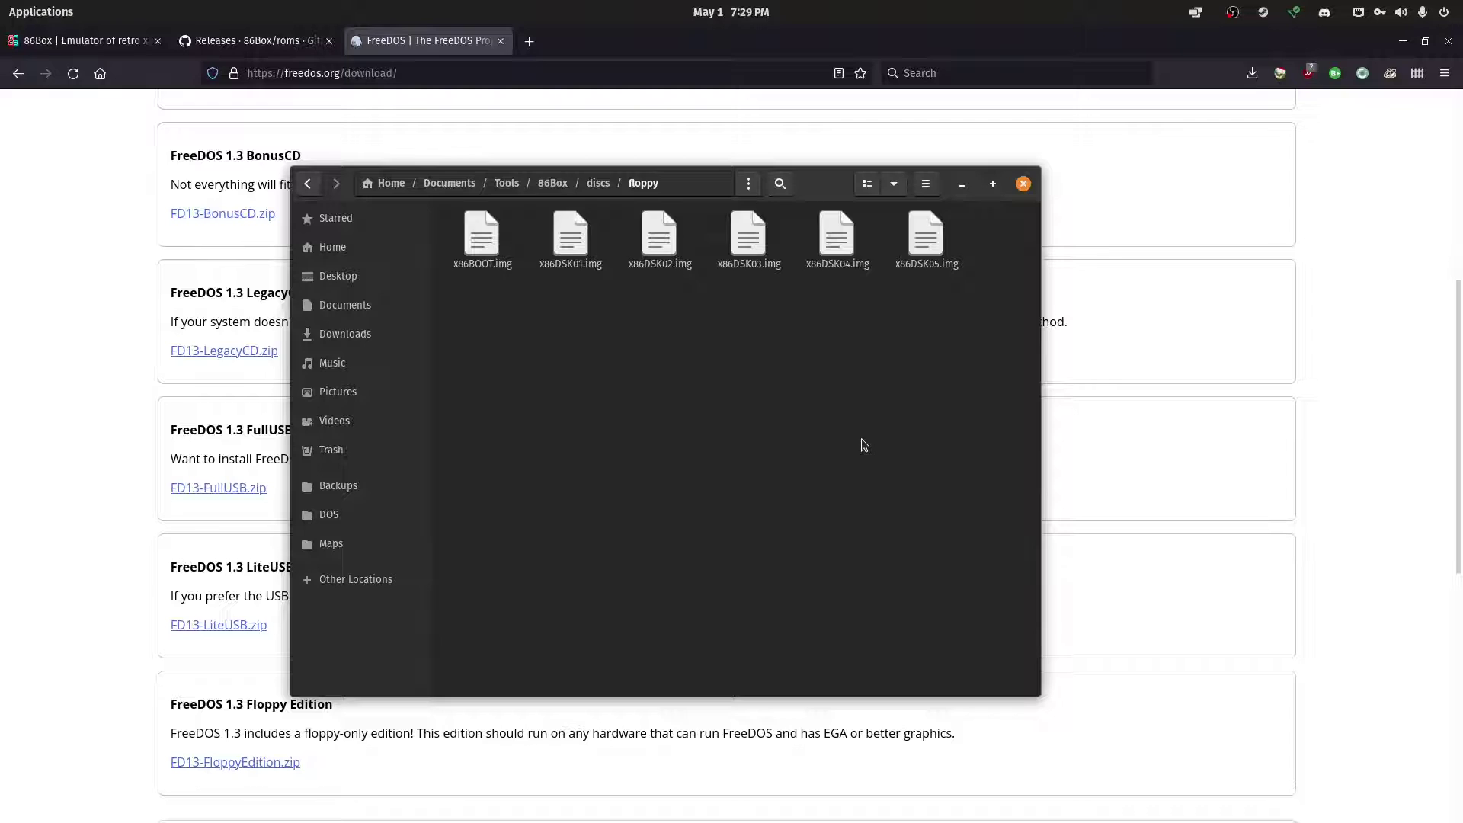
key("alt+Left")
key("alt+Left")
left_click(754, 385)
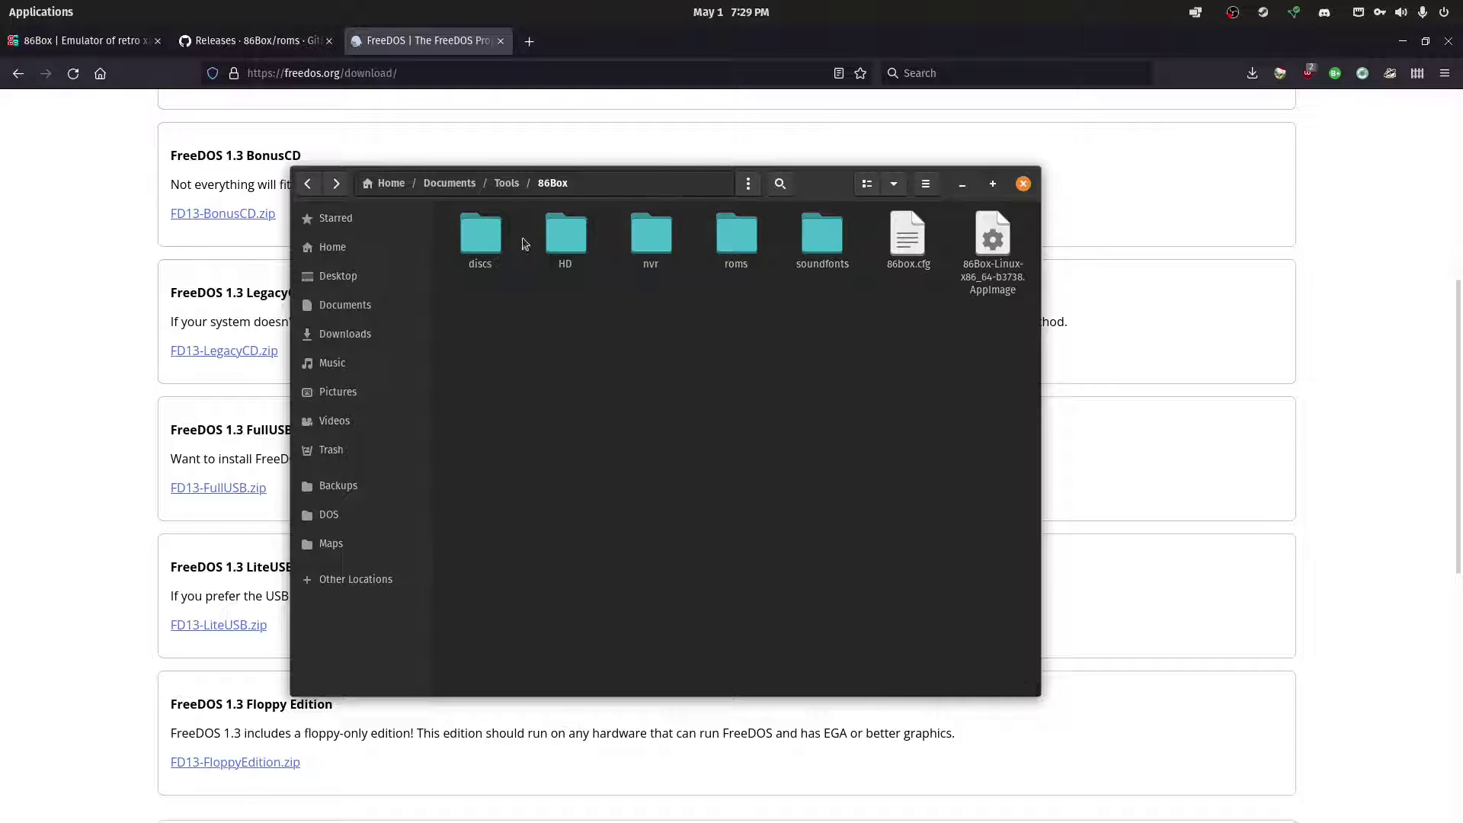
Step: Examine the fdboot.vhd disk image in the HD folder and the files in the nvr folder, returning to the 86Box folder
double_click(586, 228)
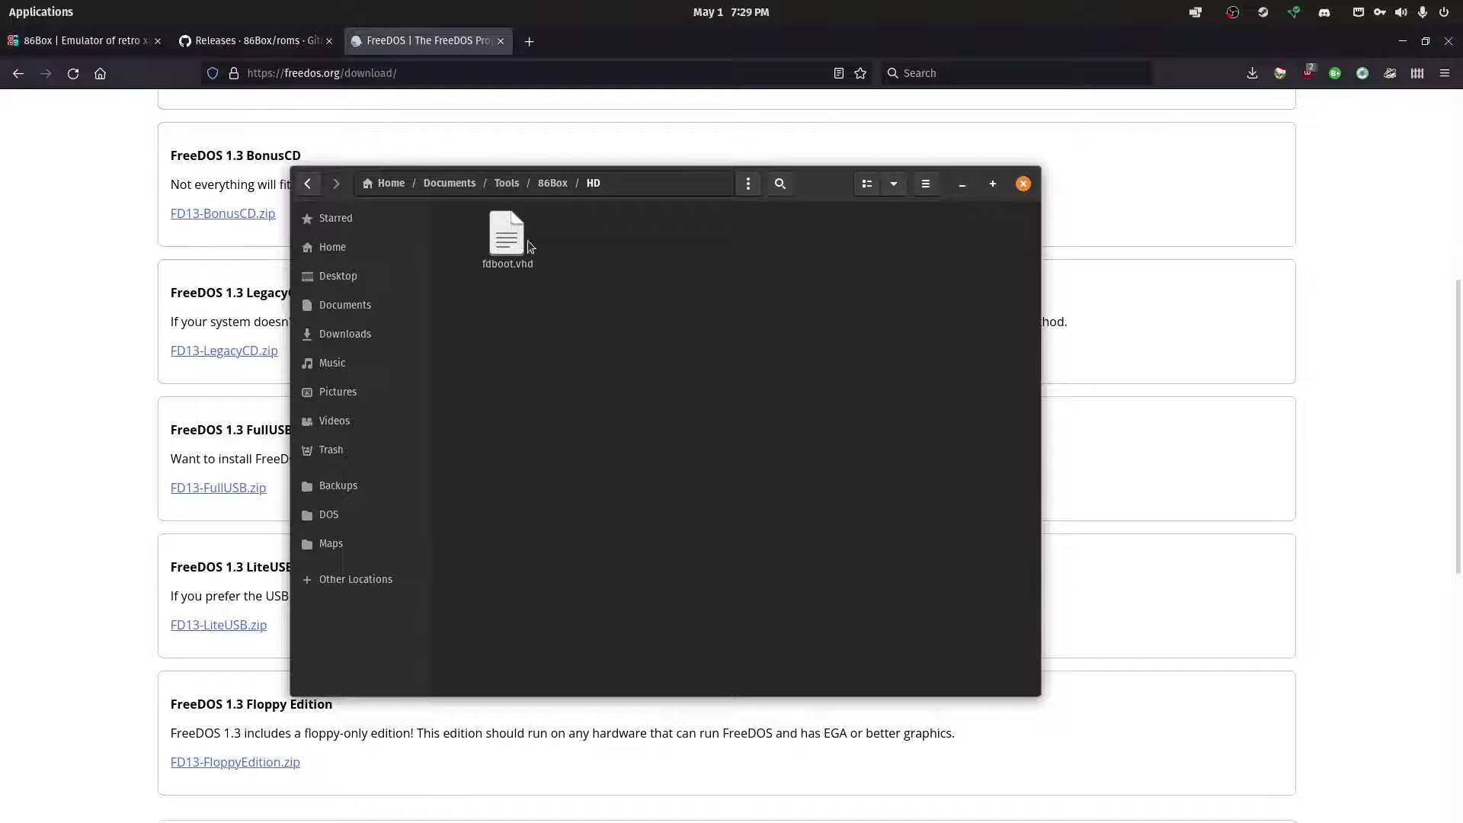
left_click(506, 238)
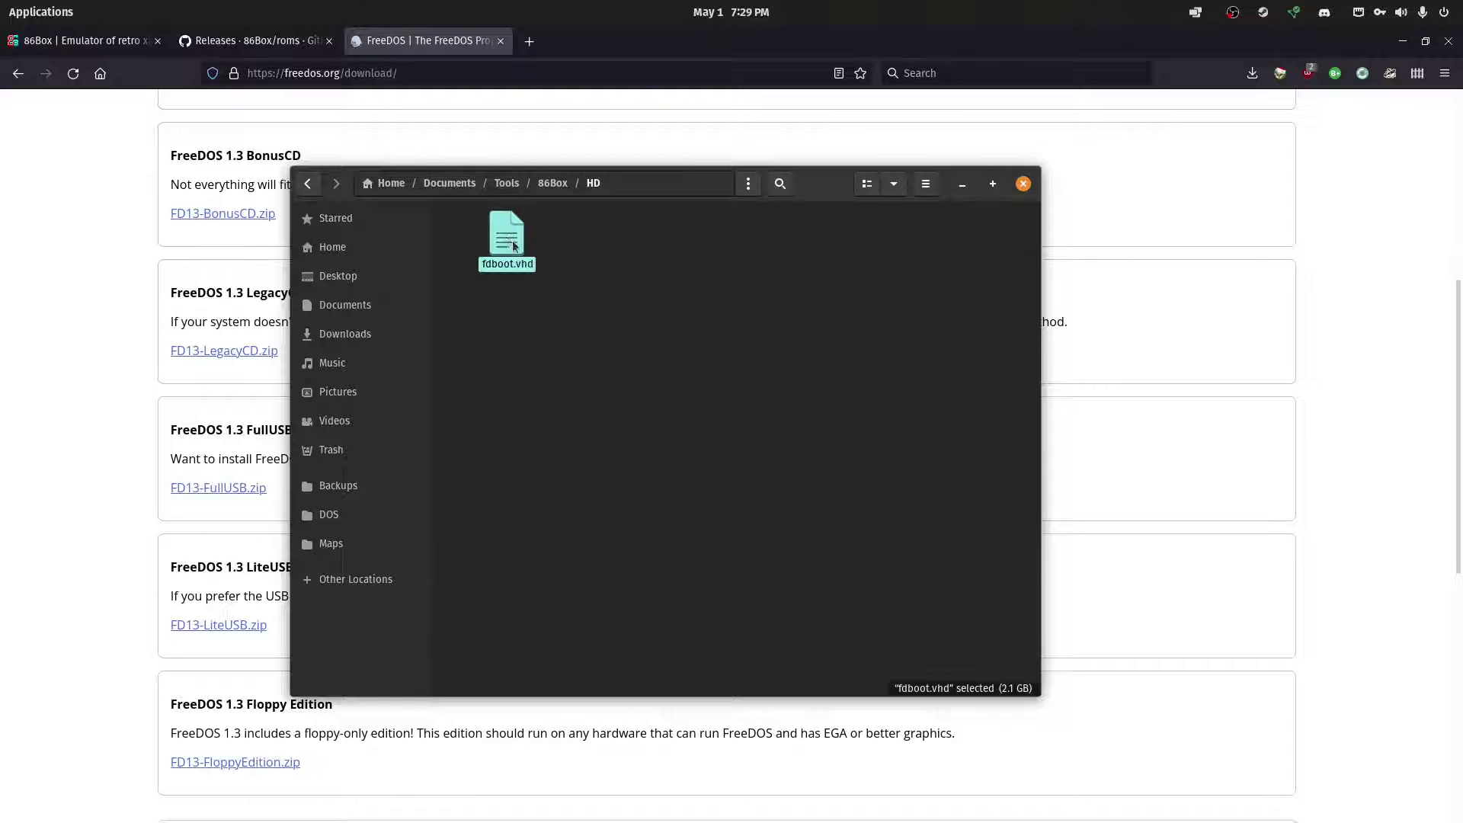
left_click(654, 406)
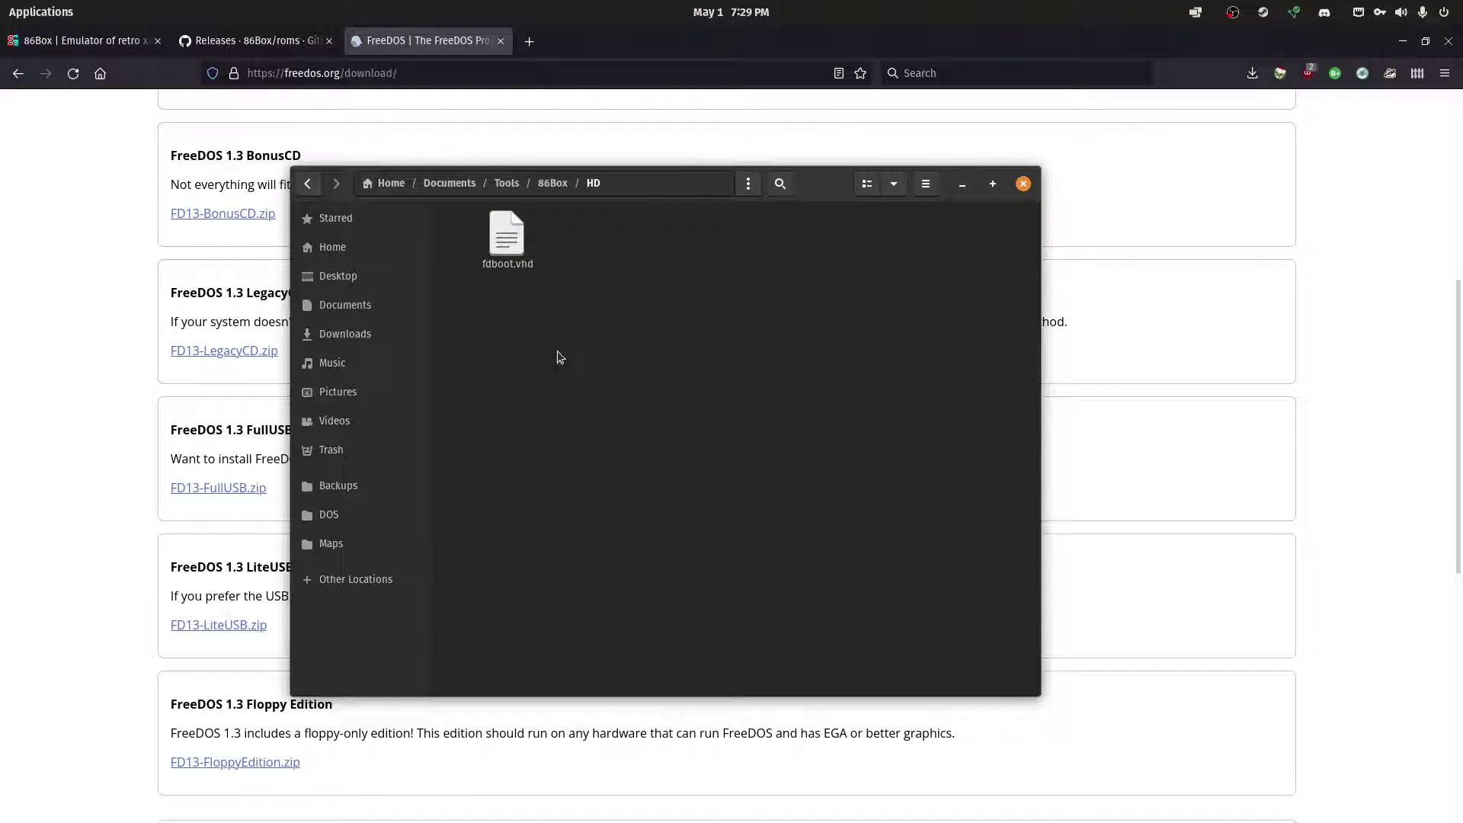
key("alt+Up")
left_click(583, 368)
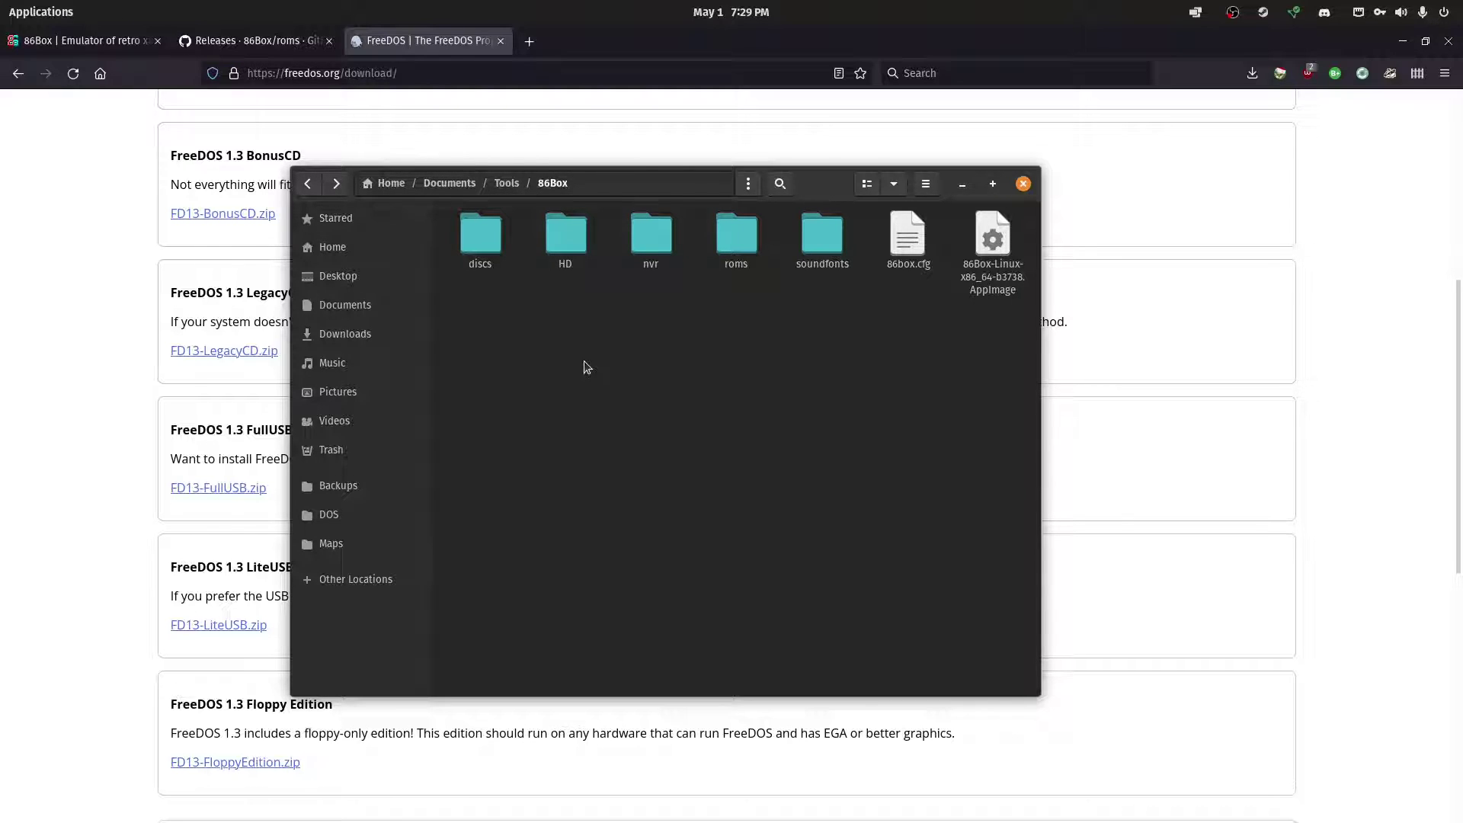
double_click(644, 236)
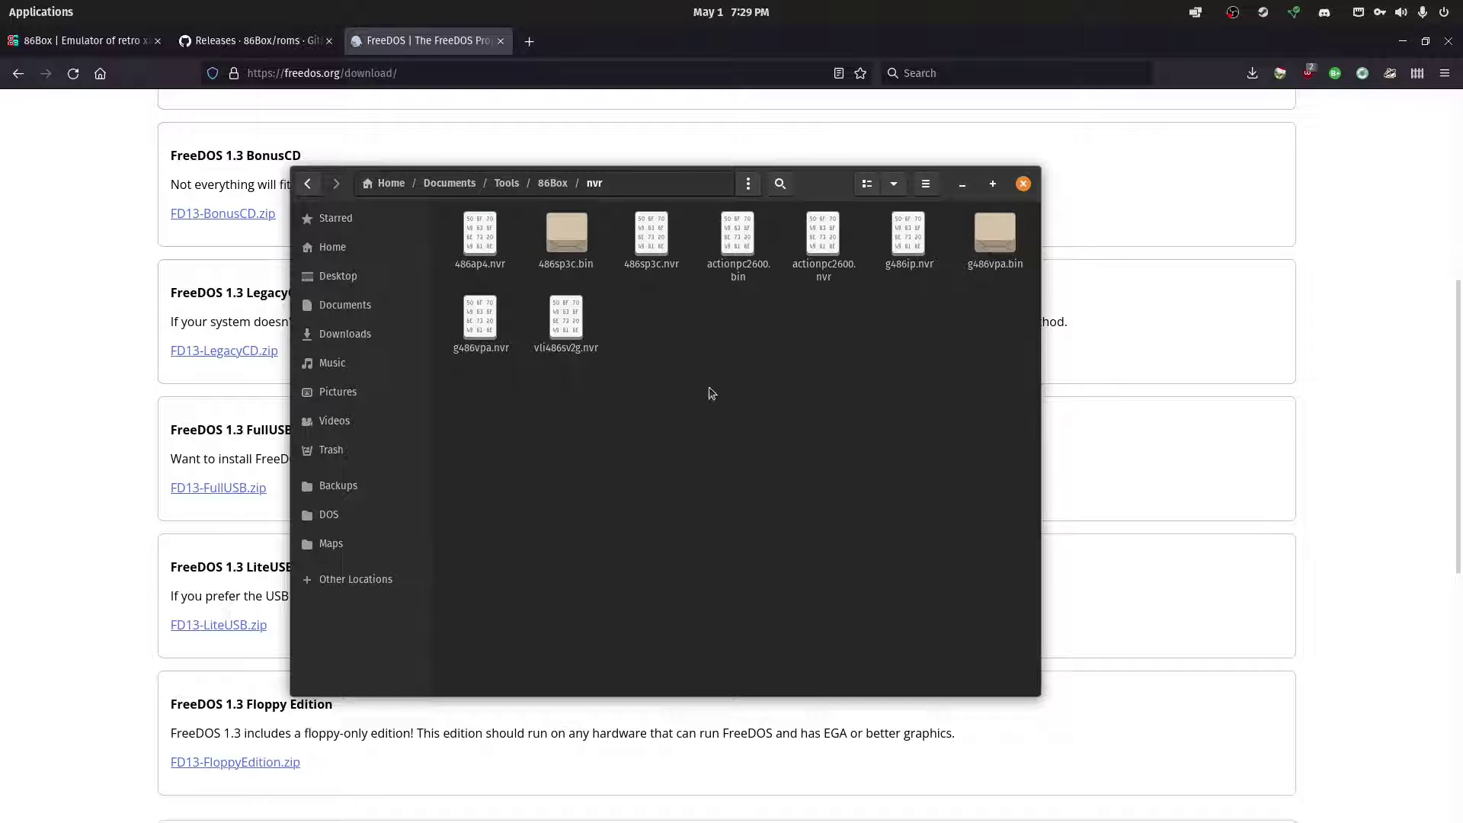
key("alt+Up")
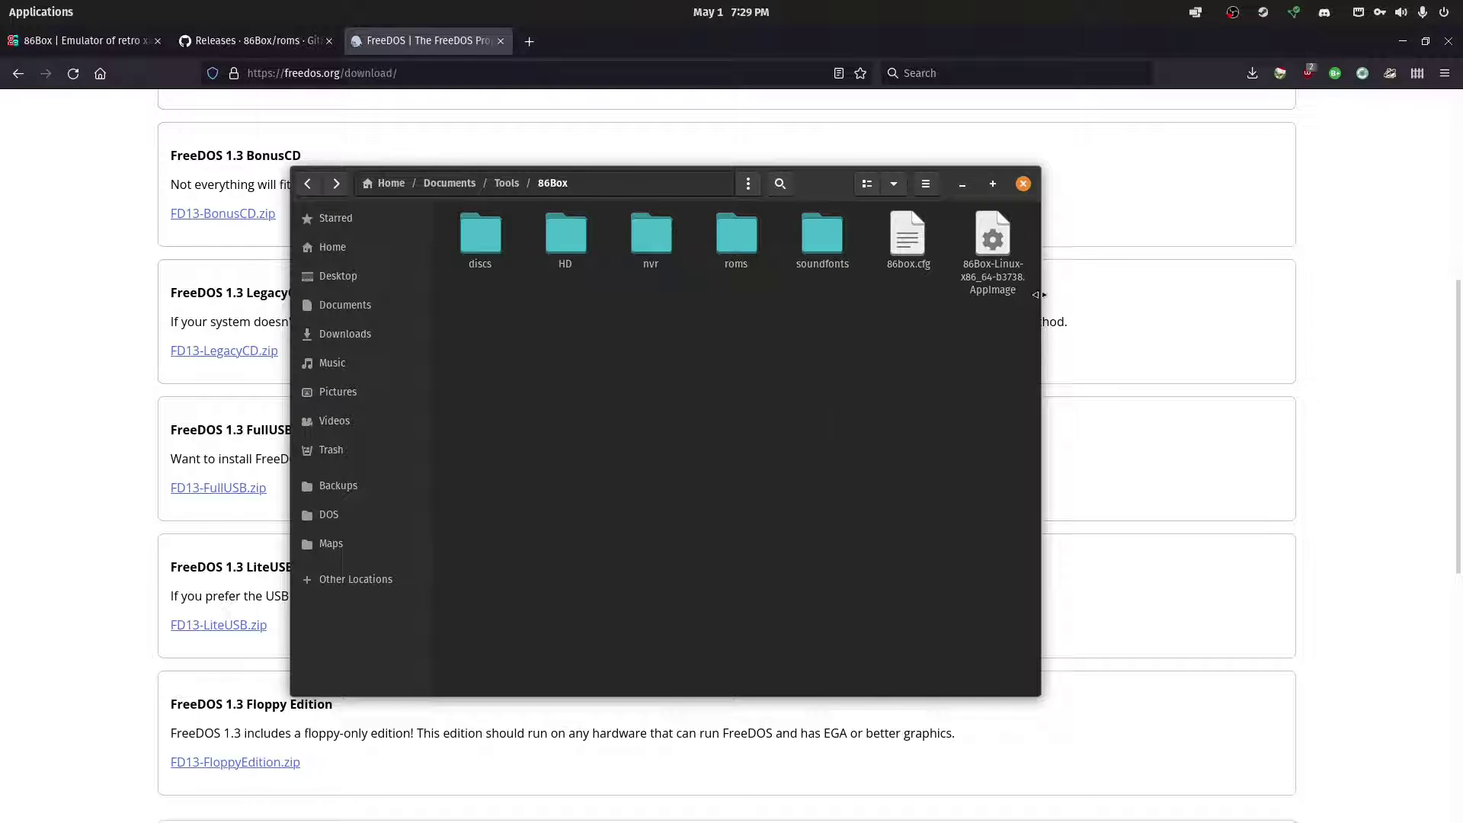
Step: Launch the 86Box-Linux-x86_64-b3738.AppImage emulator and open its machine settings
double_click(992, 242)
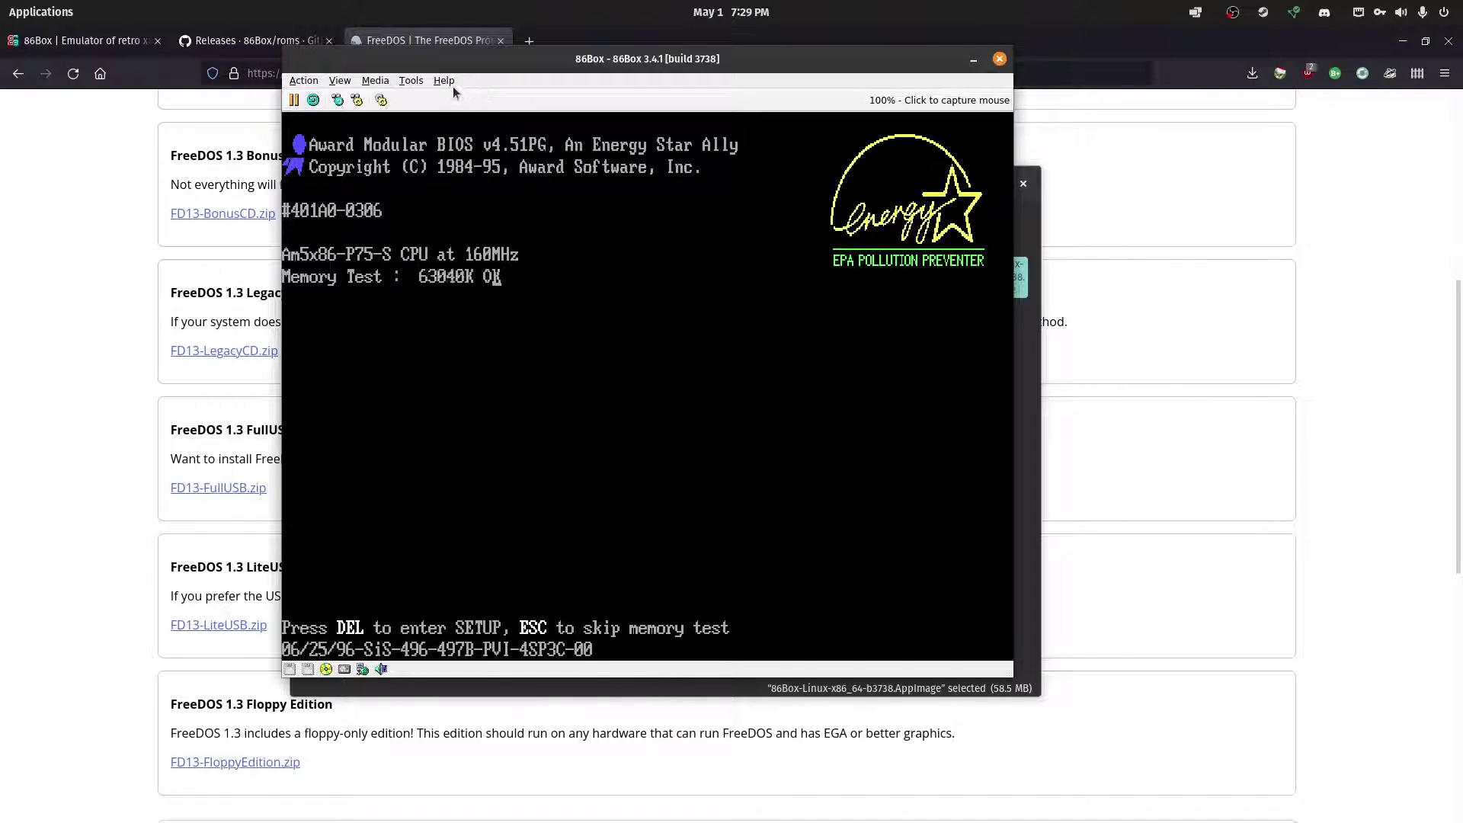
left_click(406, 84)
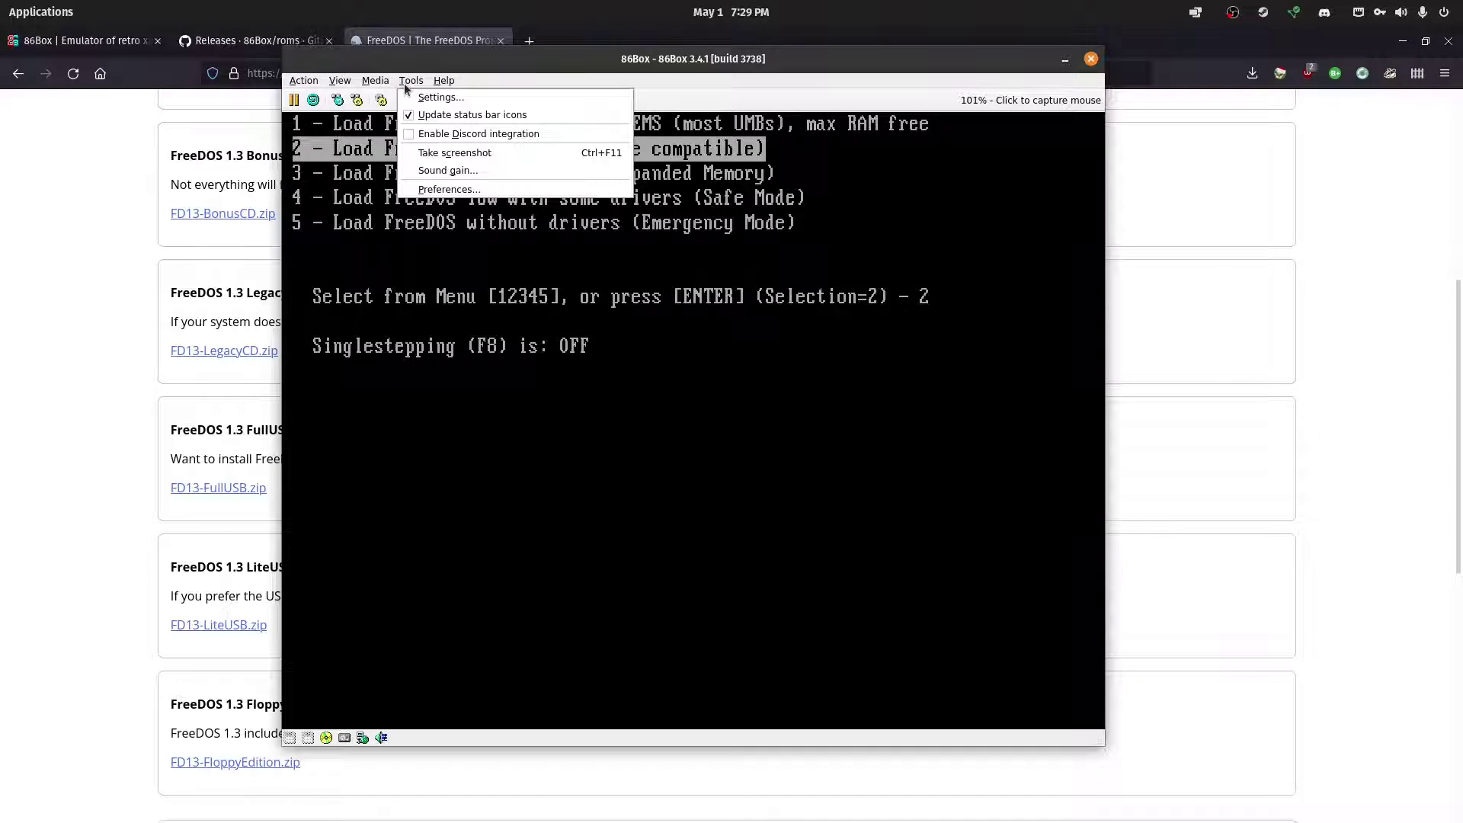
left_click(437, 97)
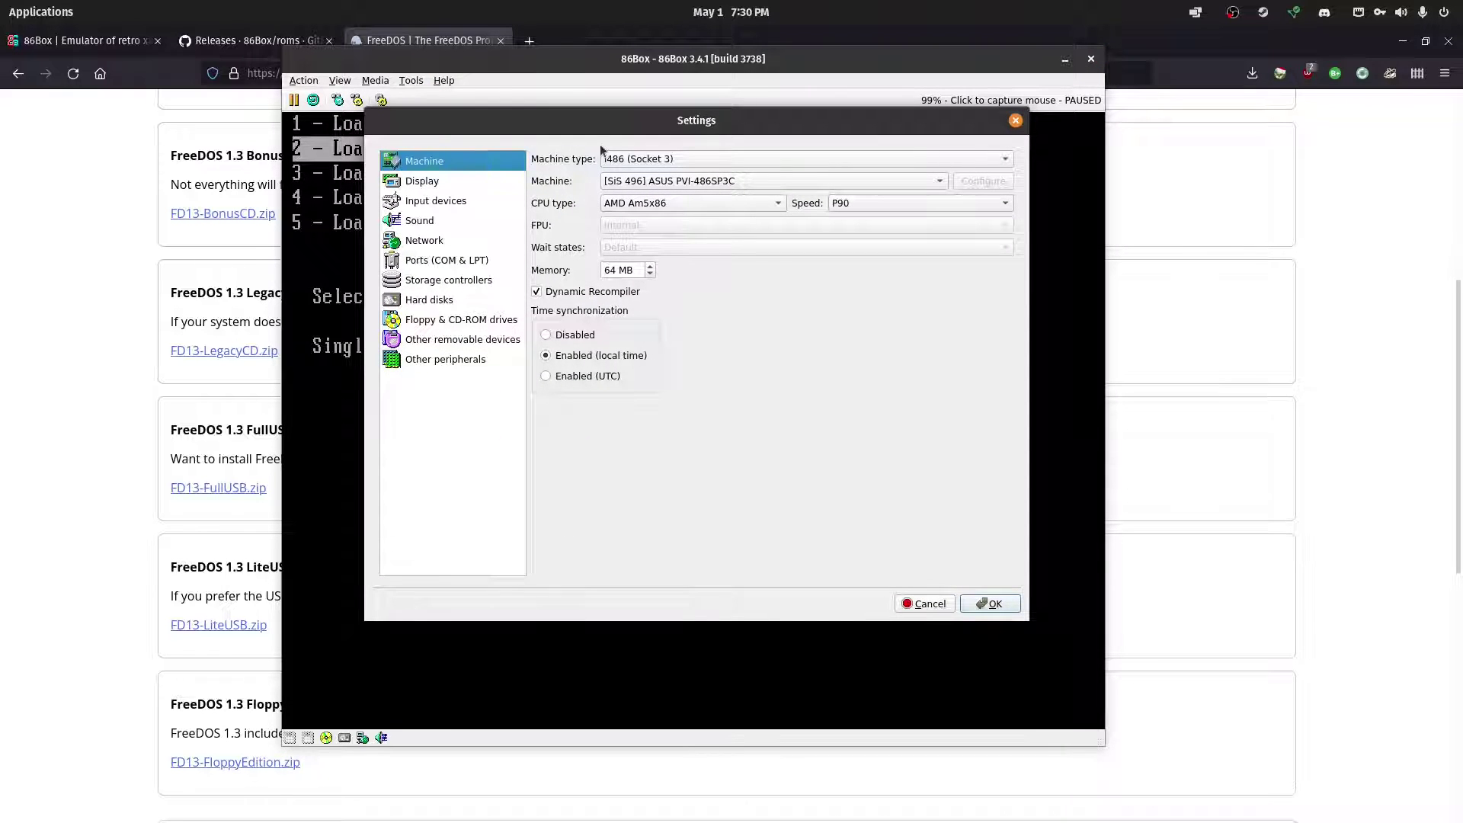
Step: Choose i486 (Socket 3) as the machine type and [SiS 496] ASUS PVI-486SP3C as the machine
left_click(656, 159)
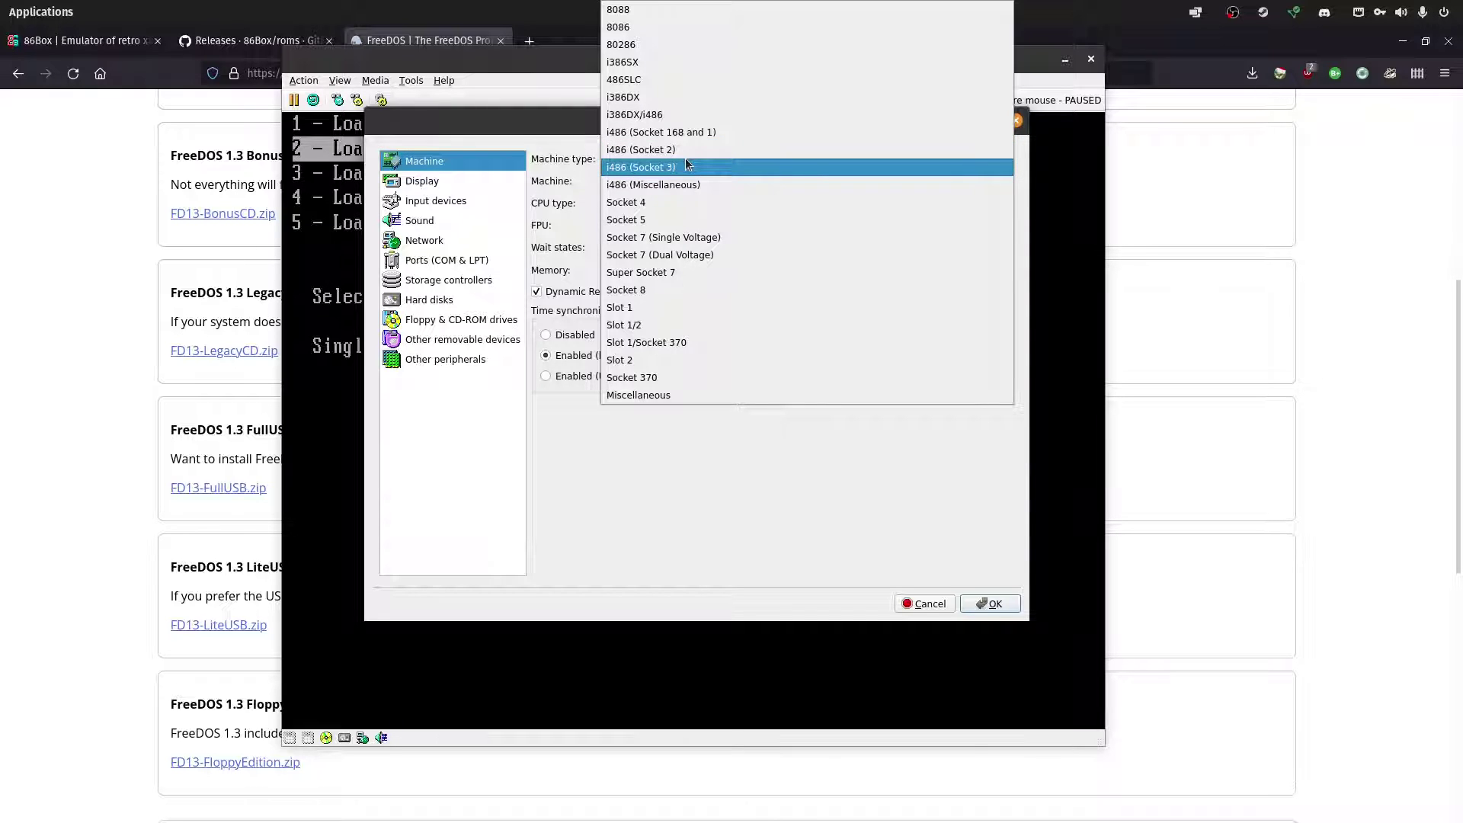
left_click(686, 163)
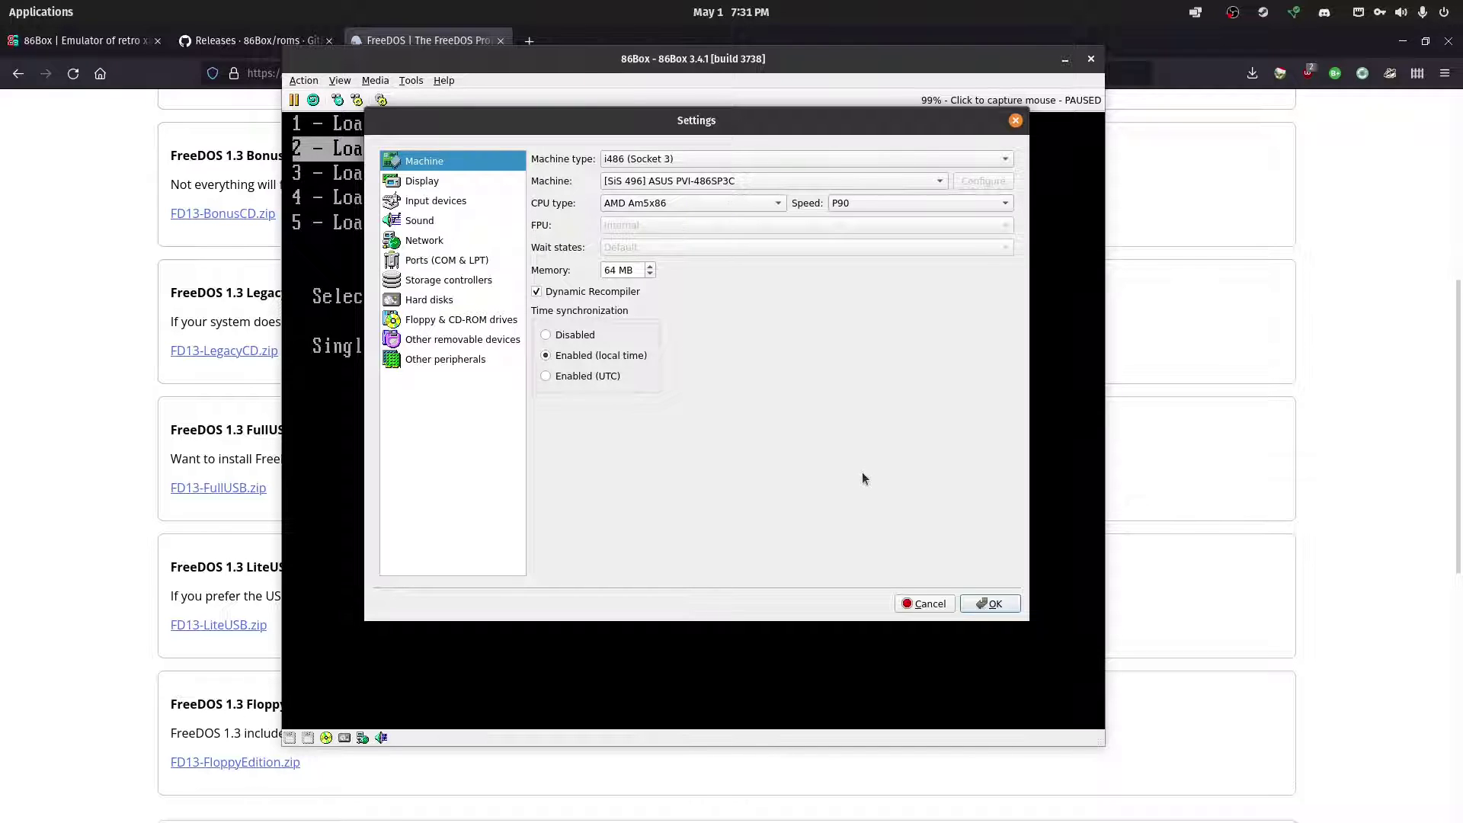
left_click(744, 183)
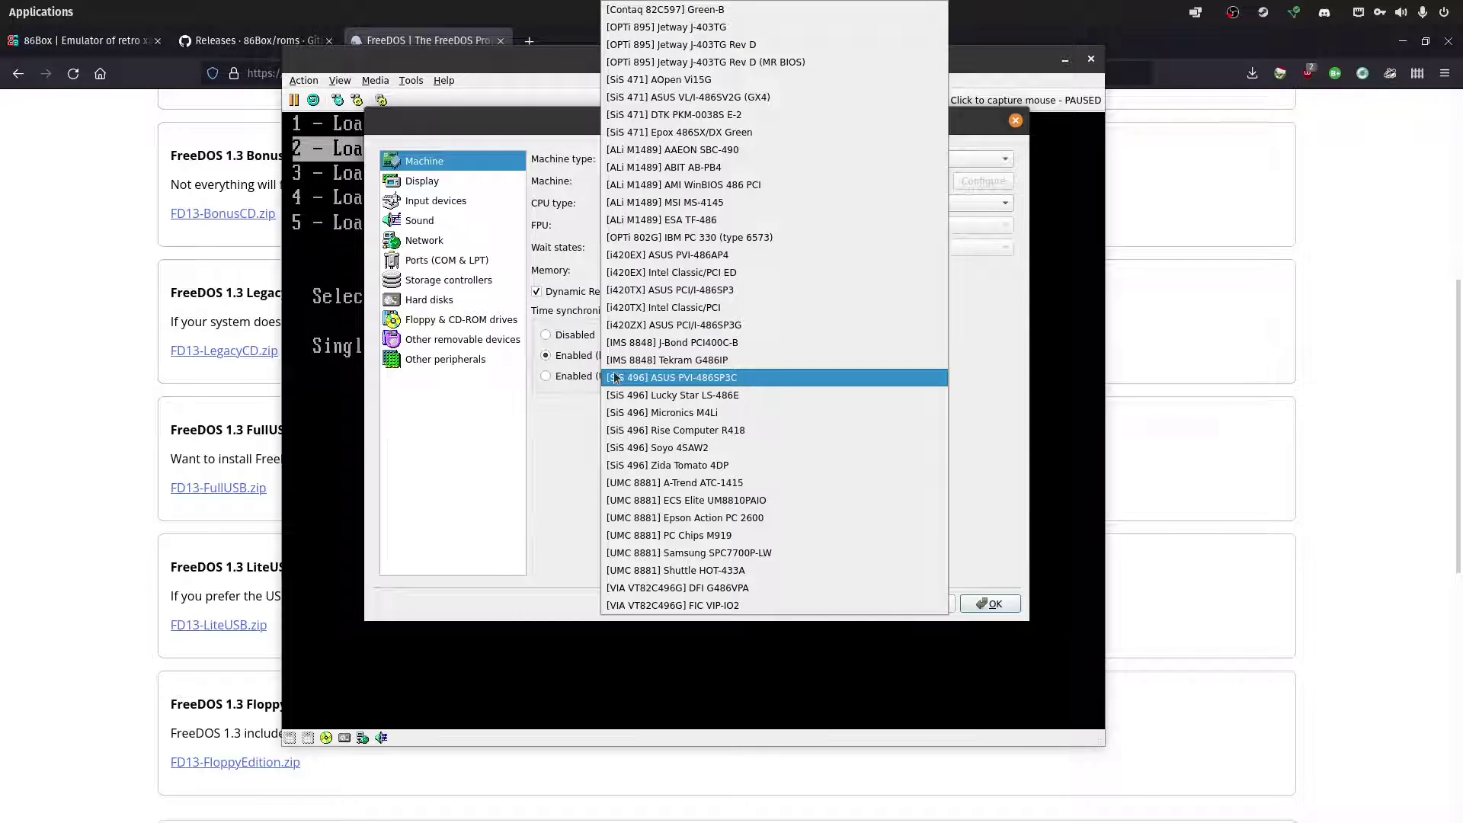
left_click(705, 379)
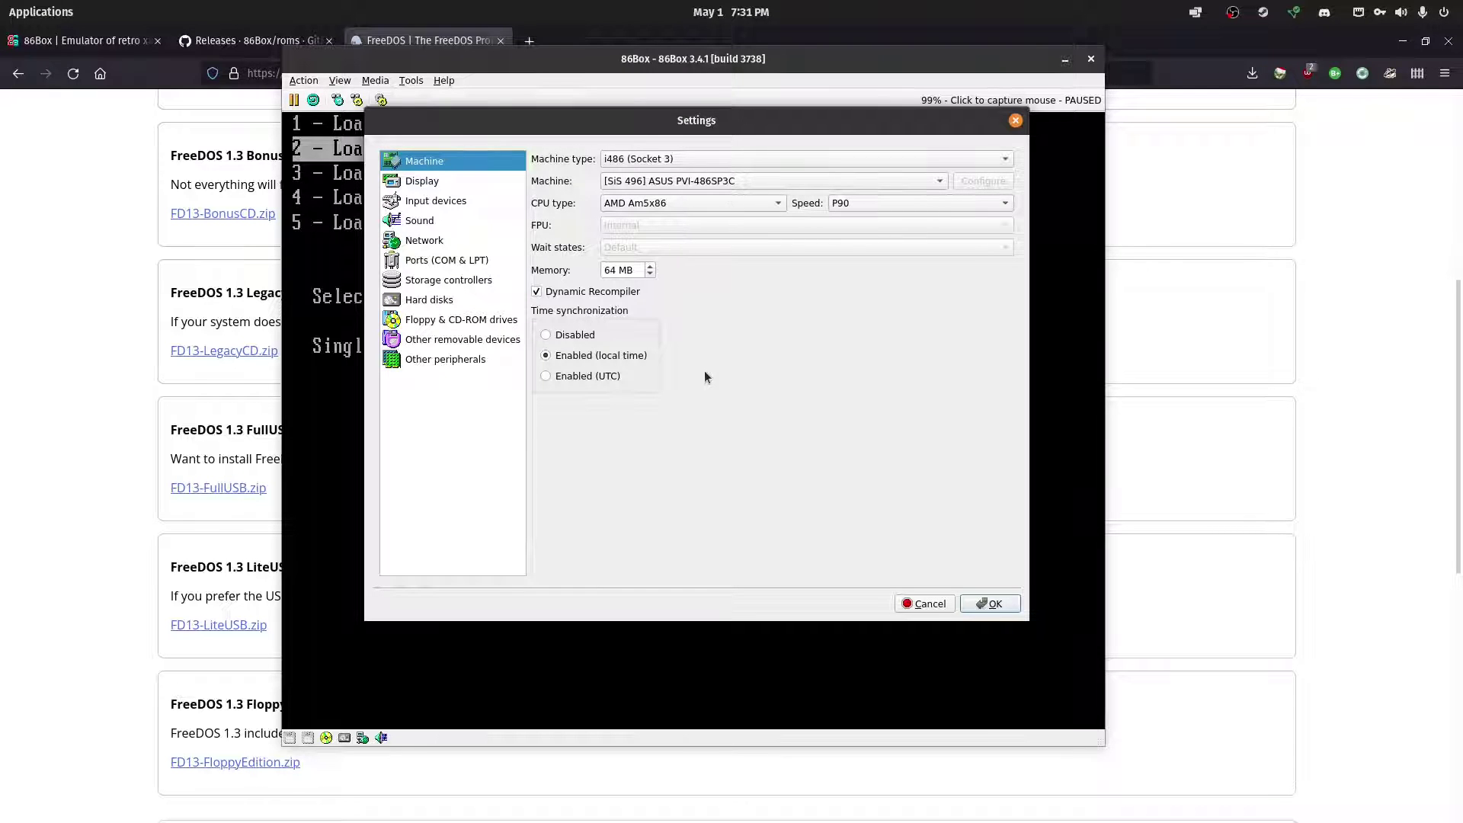
Step: Review the available CPU types, keeping AMD Am5x86, and choose P90 as the CPU speed
left_click(694, 202)
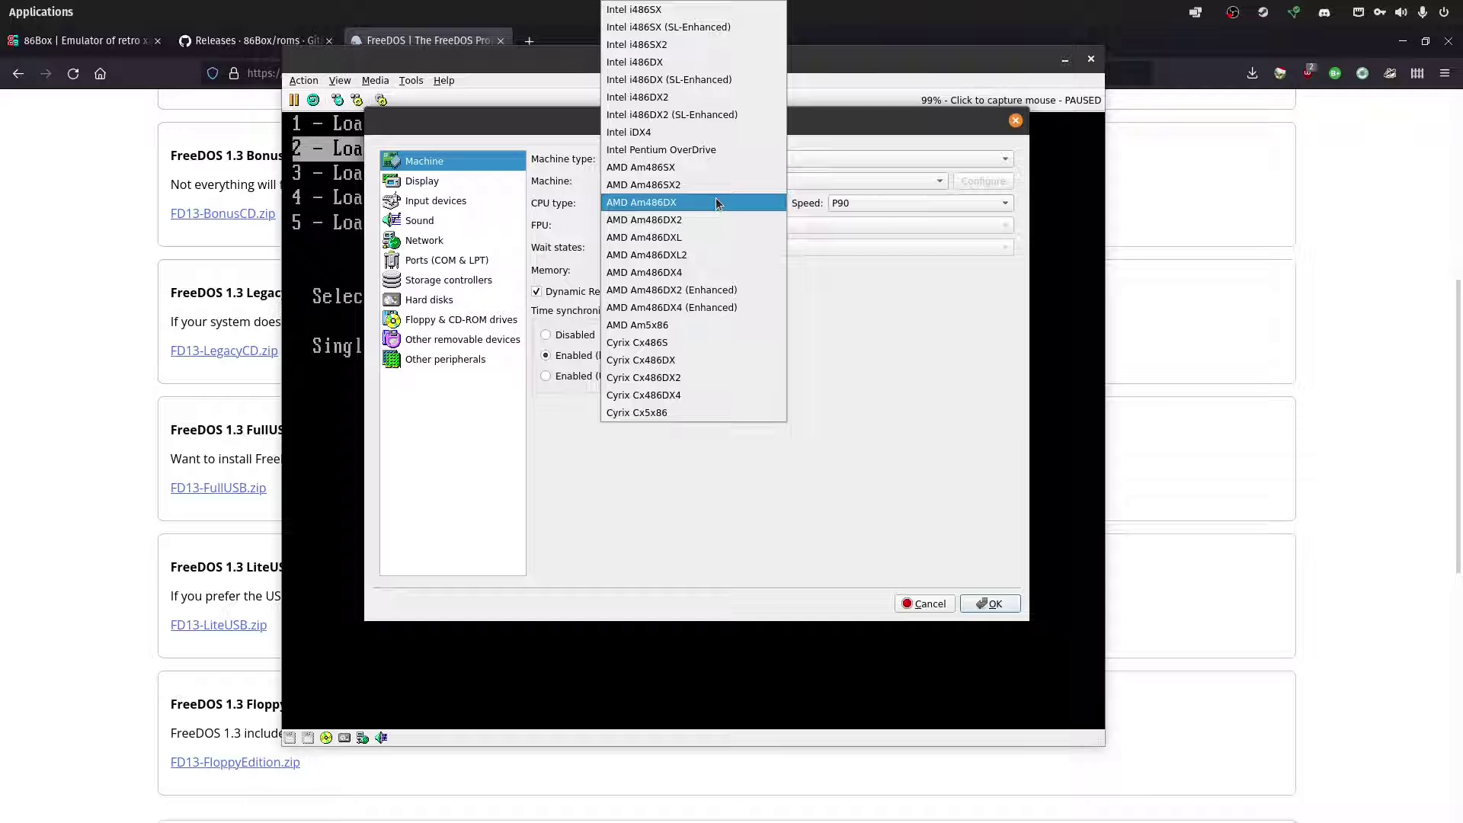
left_click(879, 418)
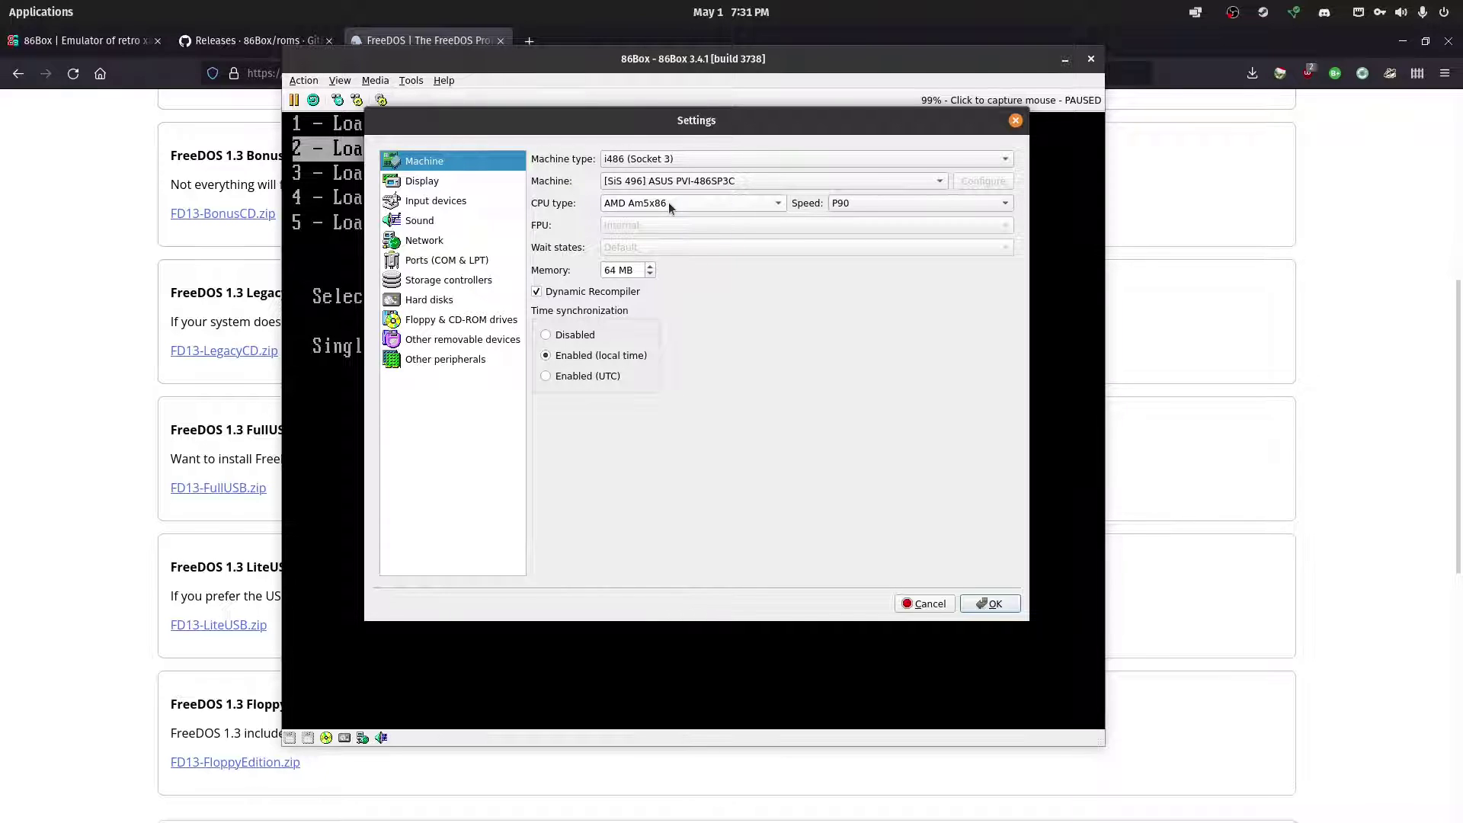
left_click(884, 203)
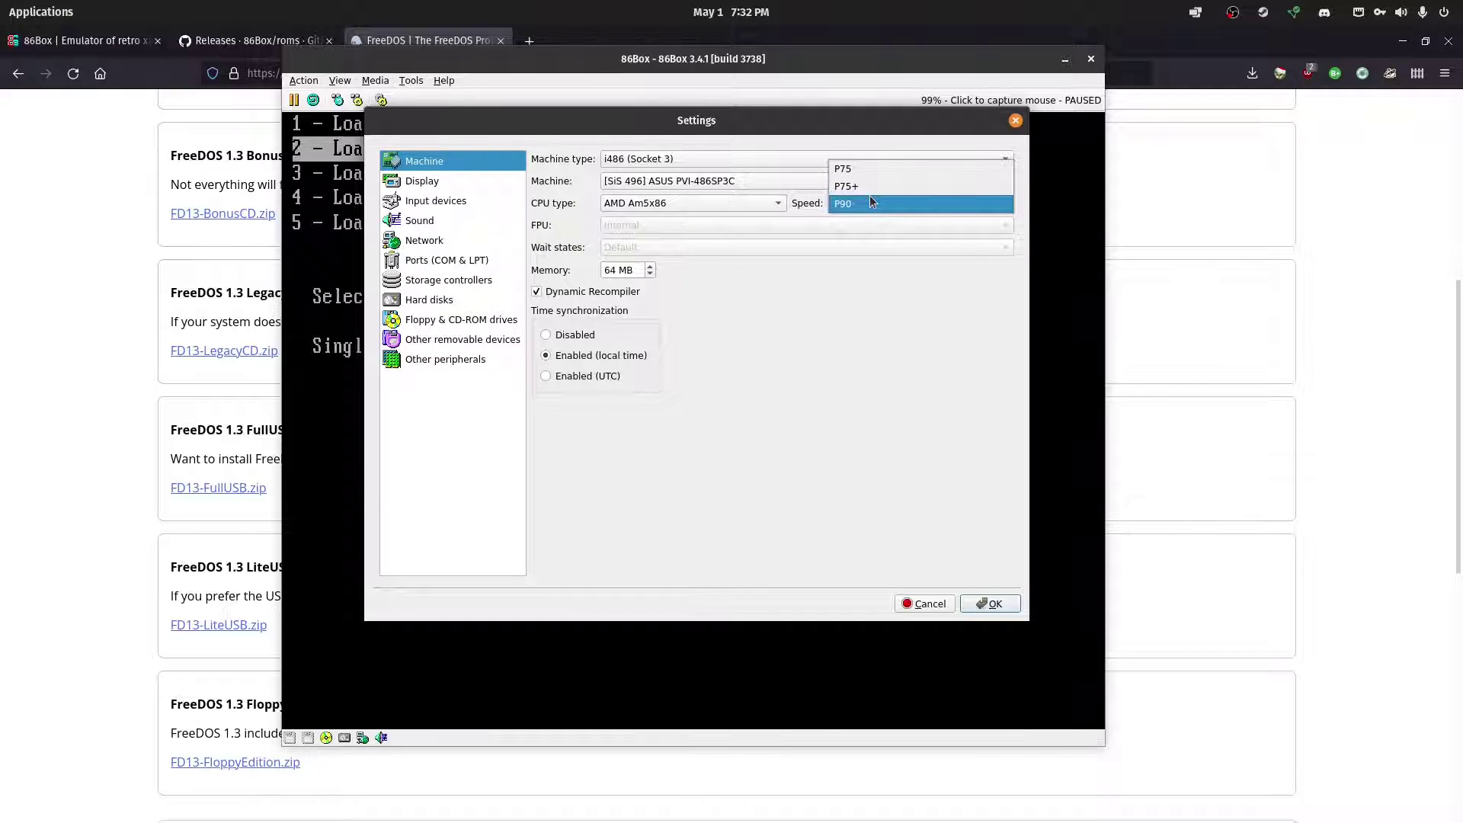
left_click(870, 201)
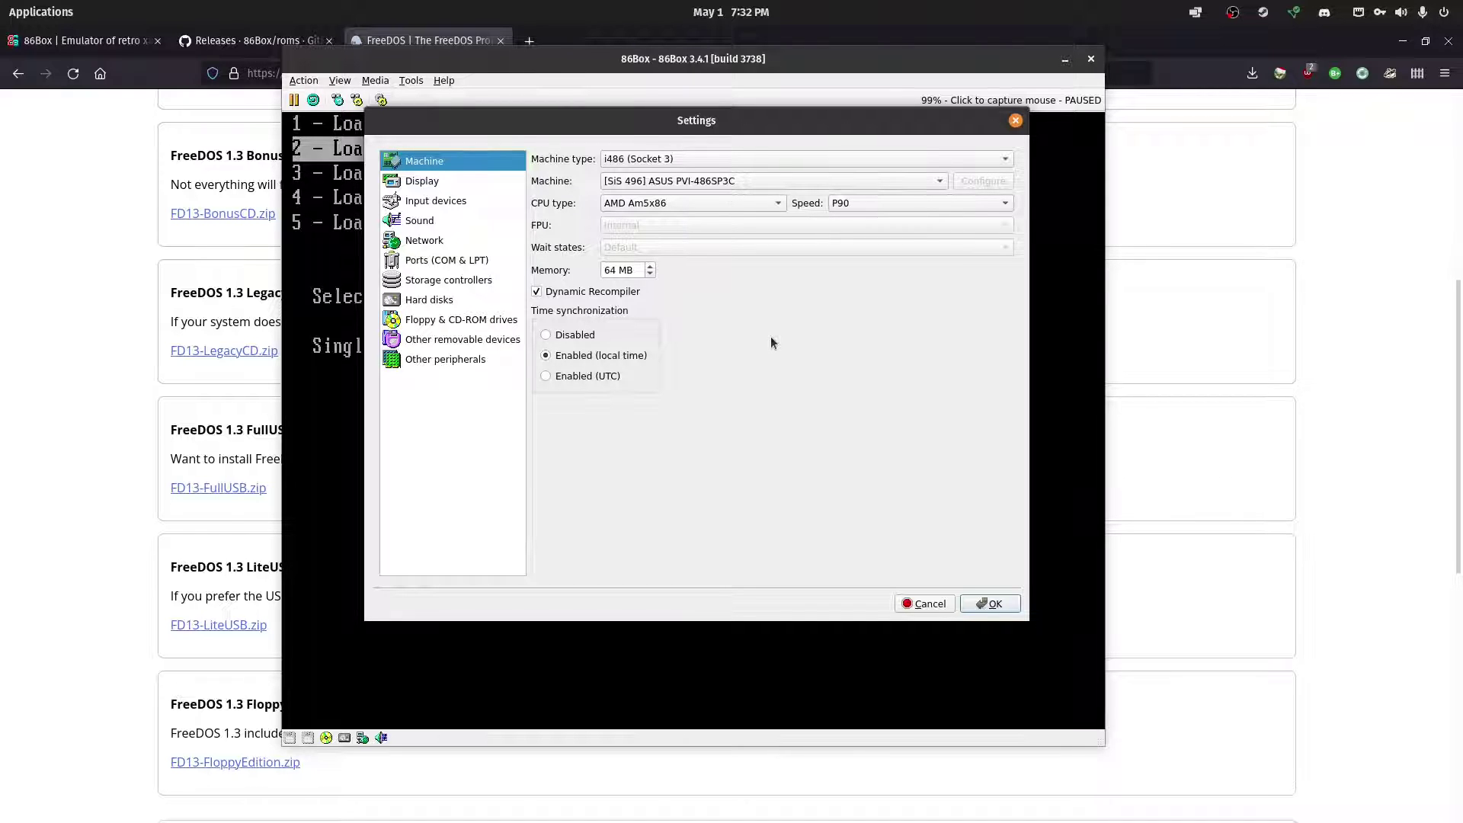
Step: Browse the available video cards in the display settings and choose [VLB] S3 Trio64 (Phoenix)
left_click(448, 178)
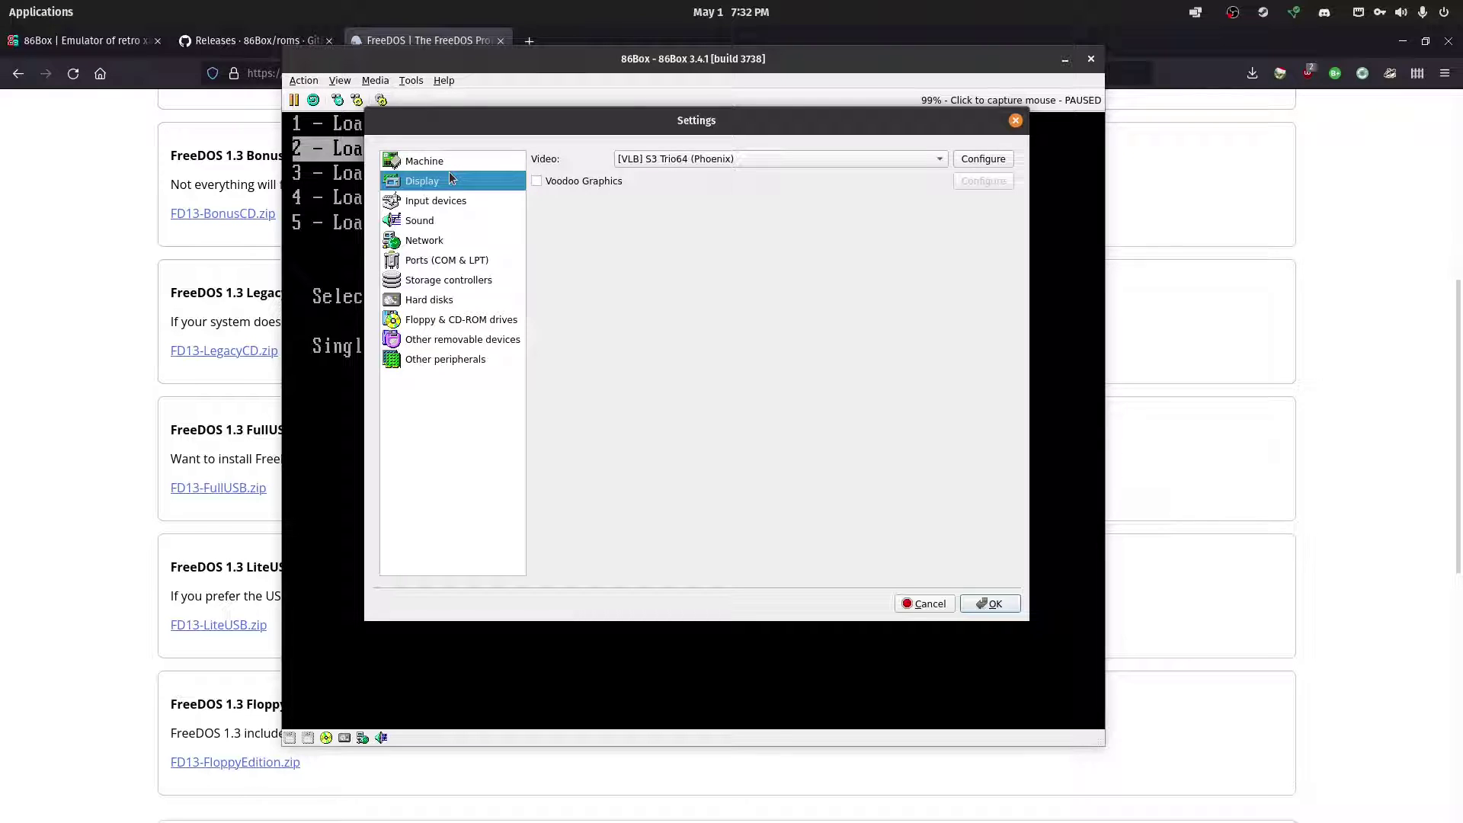
left_click(687, 161)
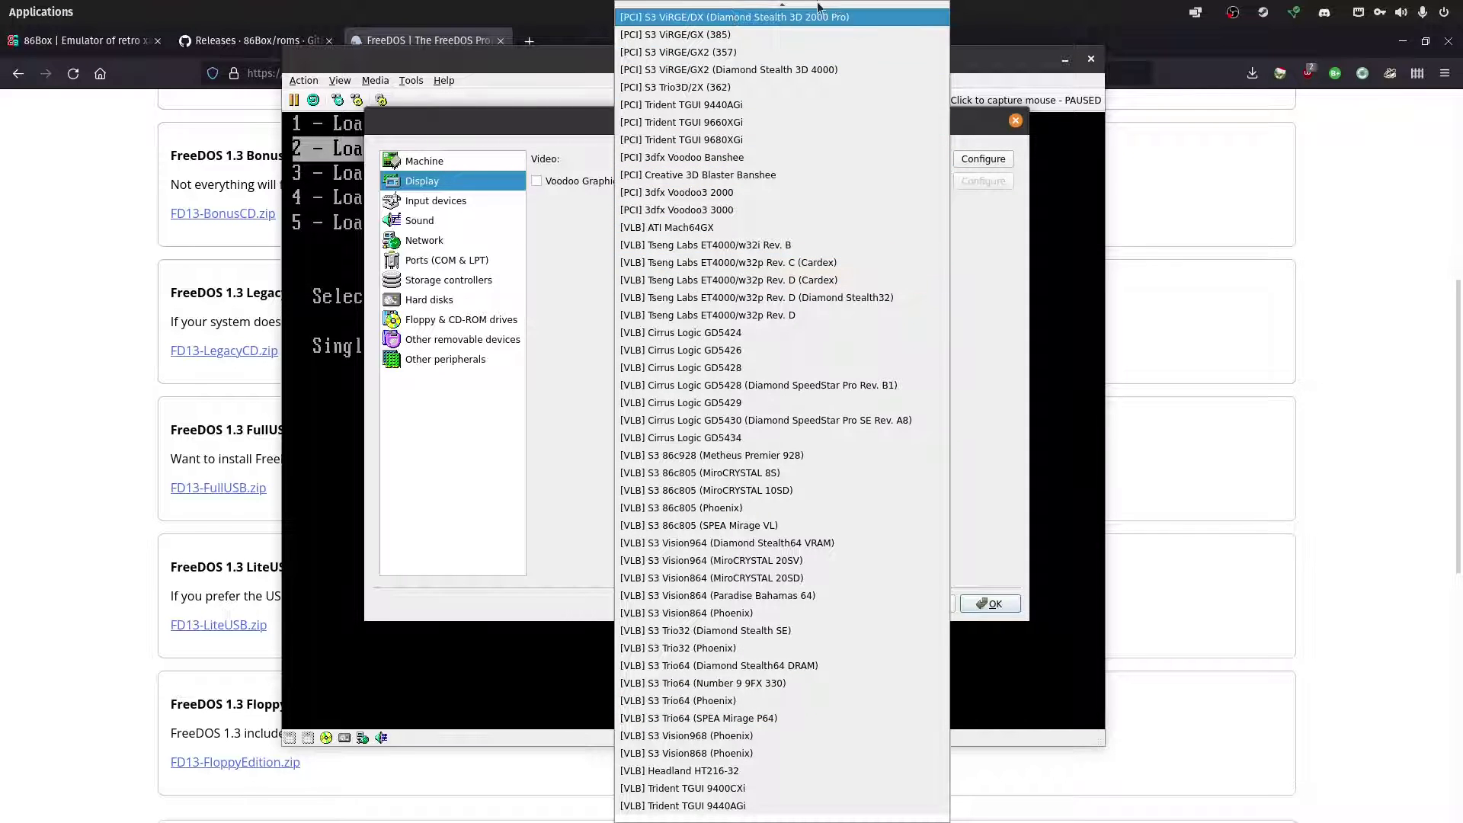
scroll(781, 527, "up", 13)
scroll(792, 373, "down", 10)
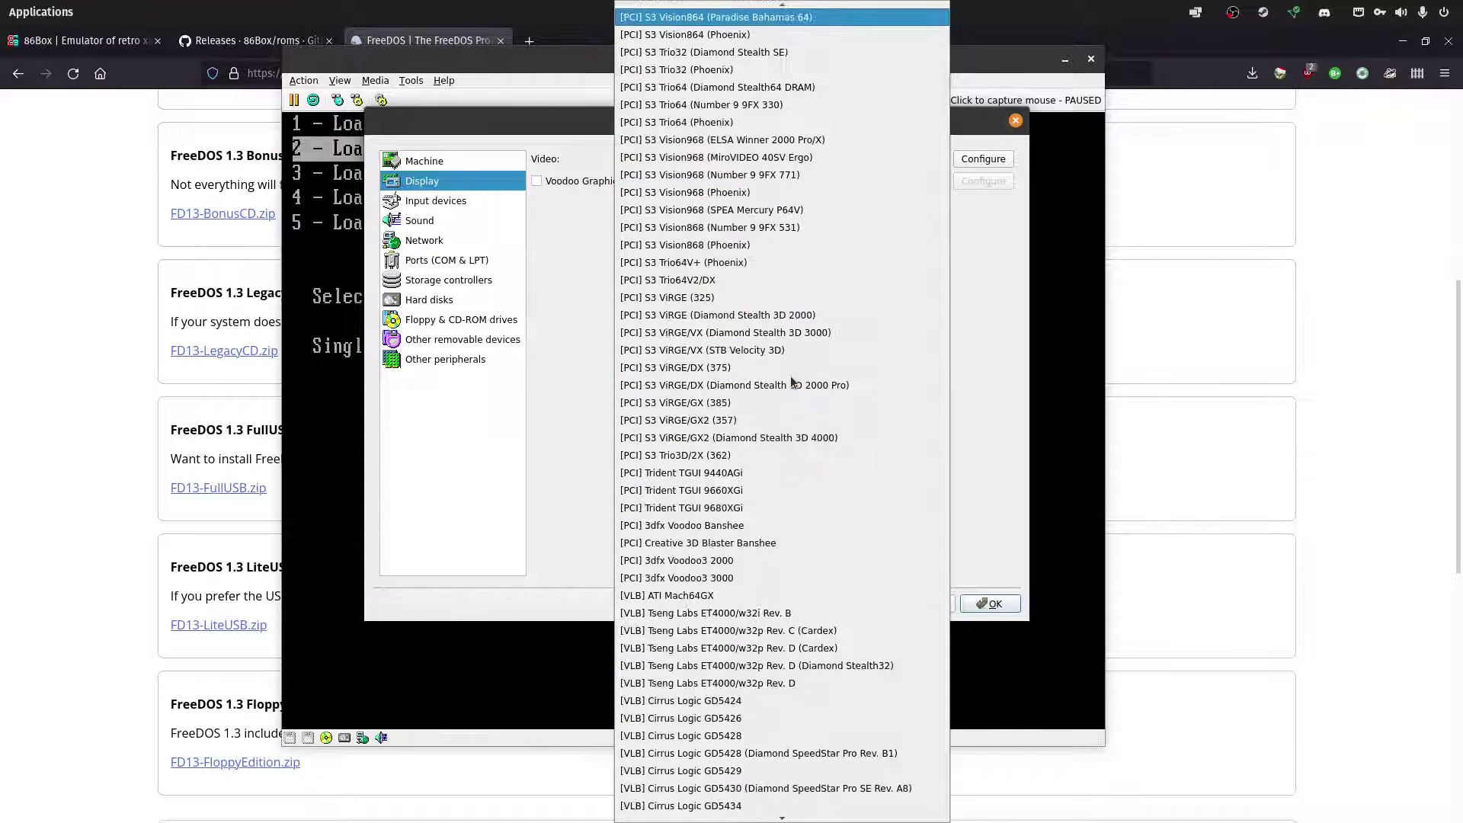
scroll(788, 380, "up", 3)
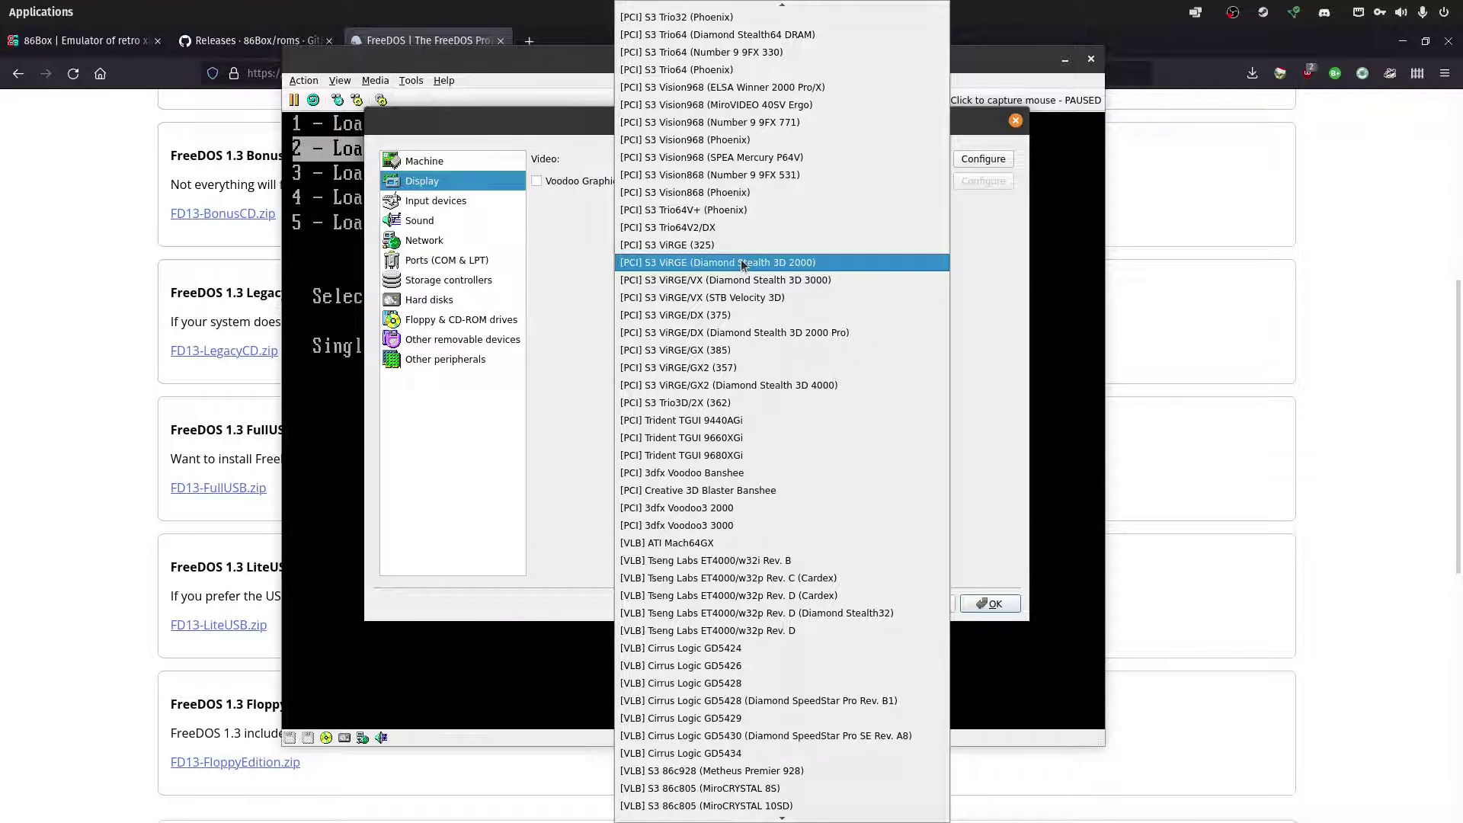
scroll(693, 323, "down", 6)
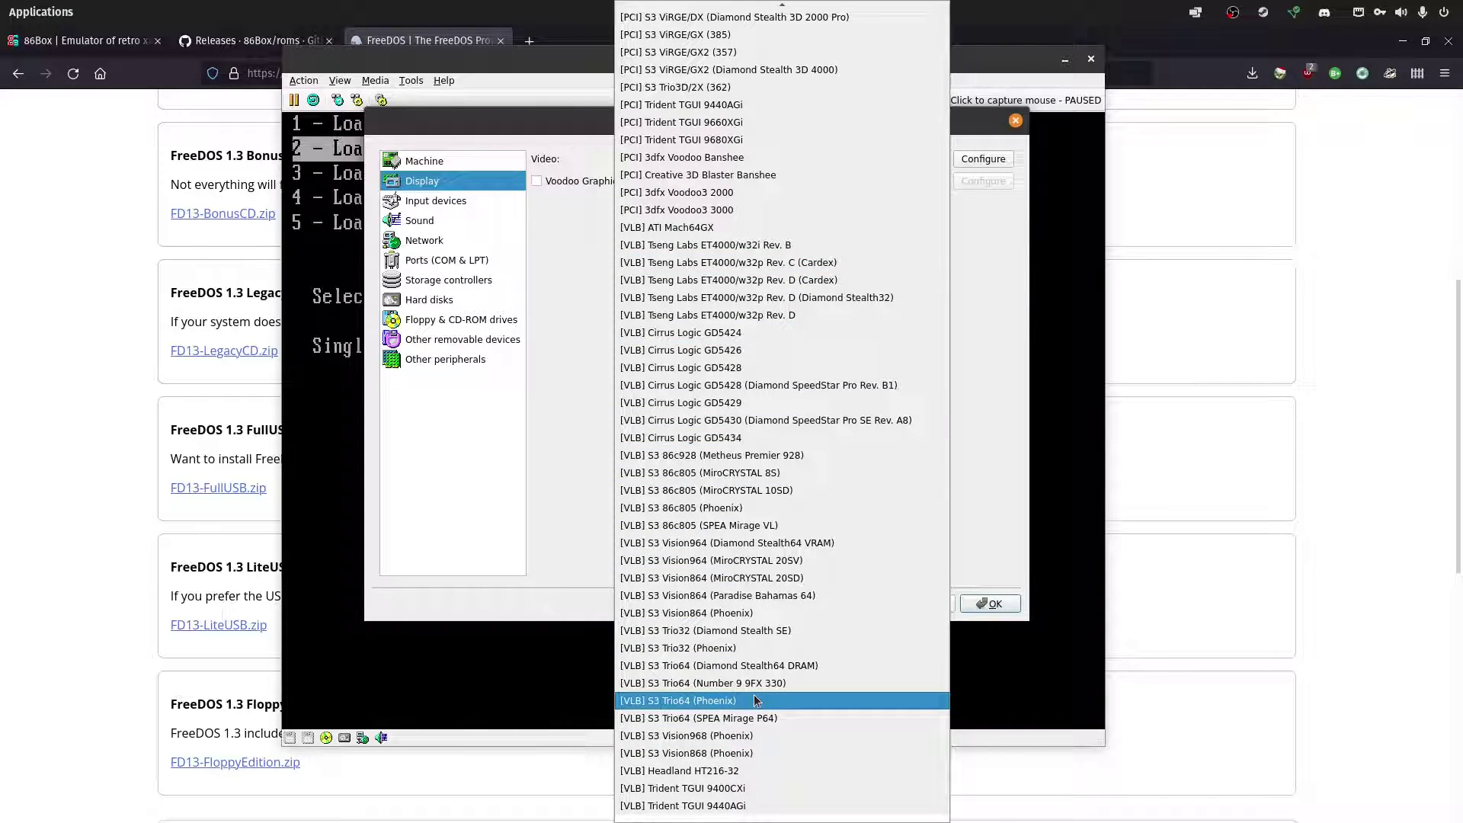
left_click(688, 702)
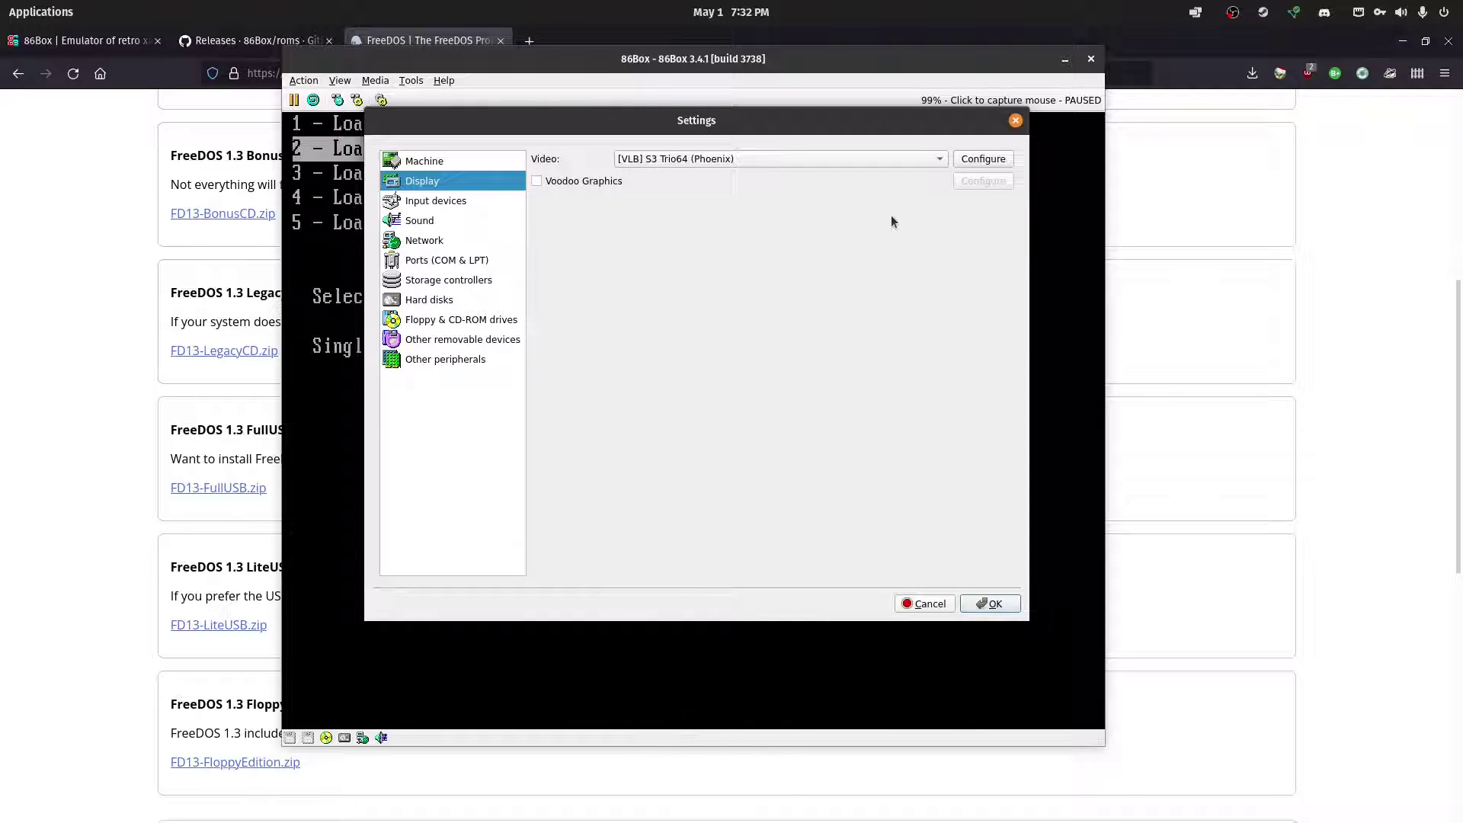
Step: Configure the S3 Trio64 video card with a memory size of 4 MB
left_click(995, 160)
left_click(729, 333)
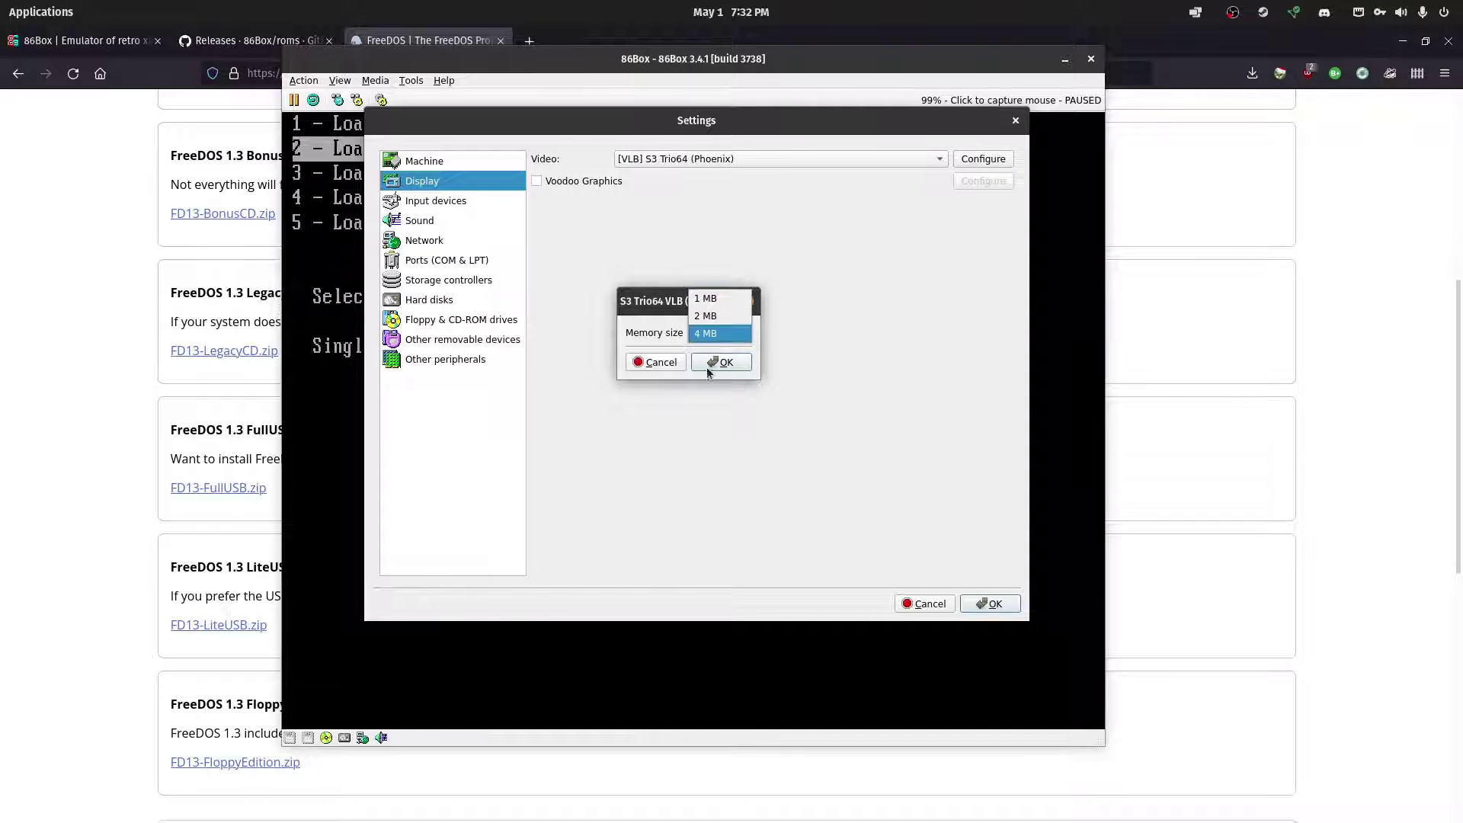
left_click(649, 355)
left_click(729, 357)
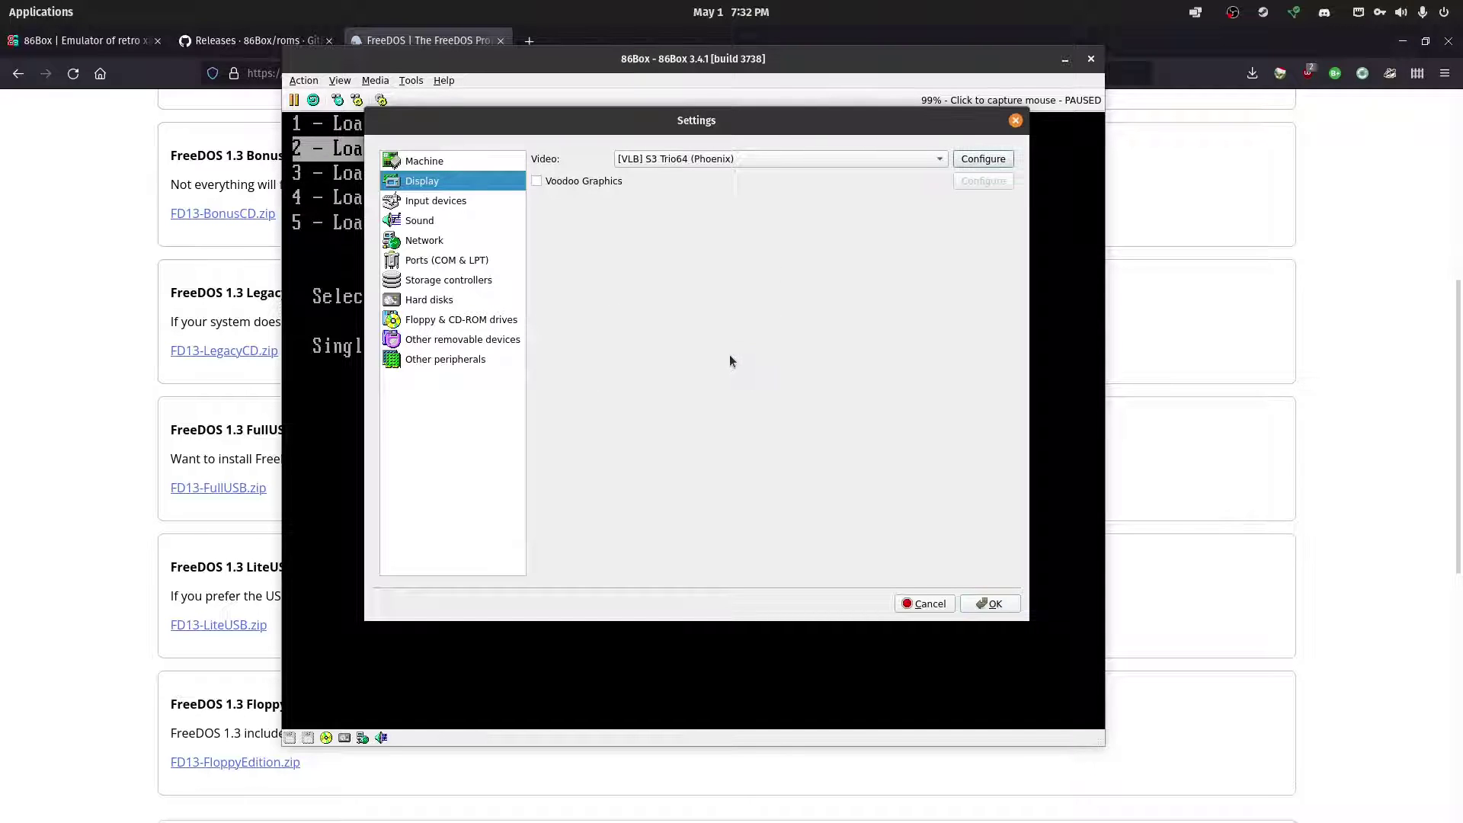
Step: Choose Standard PS/2 Mouse as the mouse and configure it with three buttons
left_click(457, 203)
left_click(768, 159)
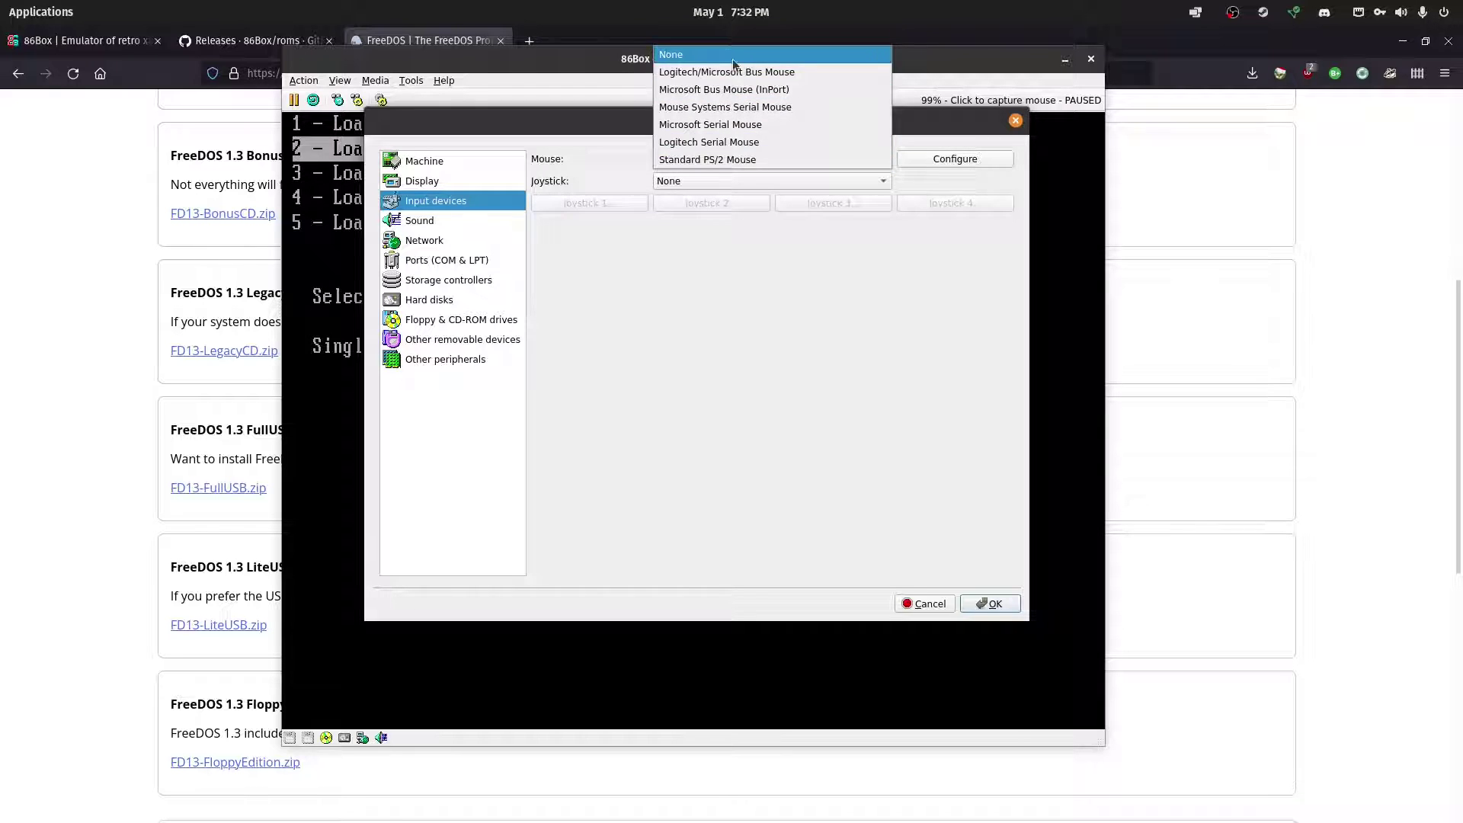
left_click(754, 161)
left_click(952, 159)
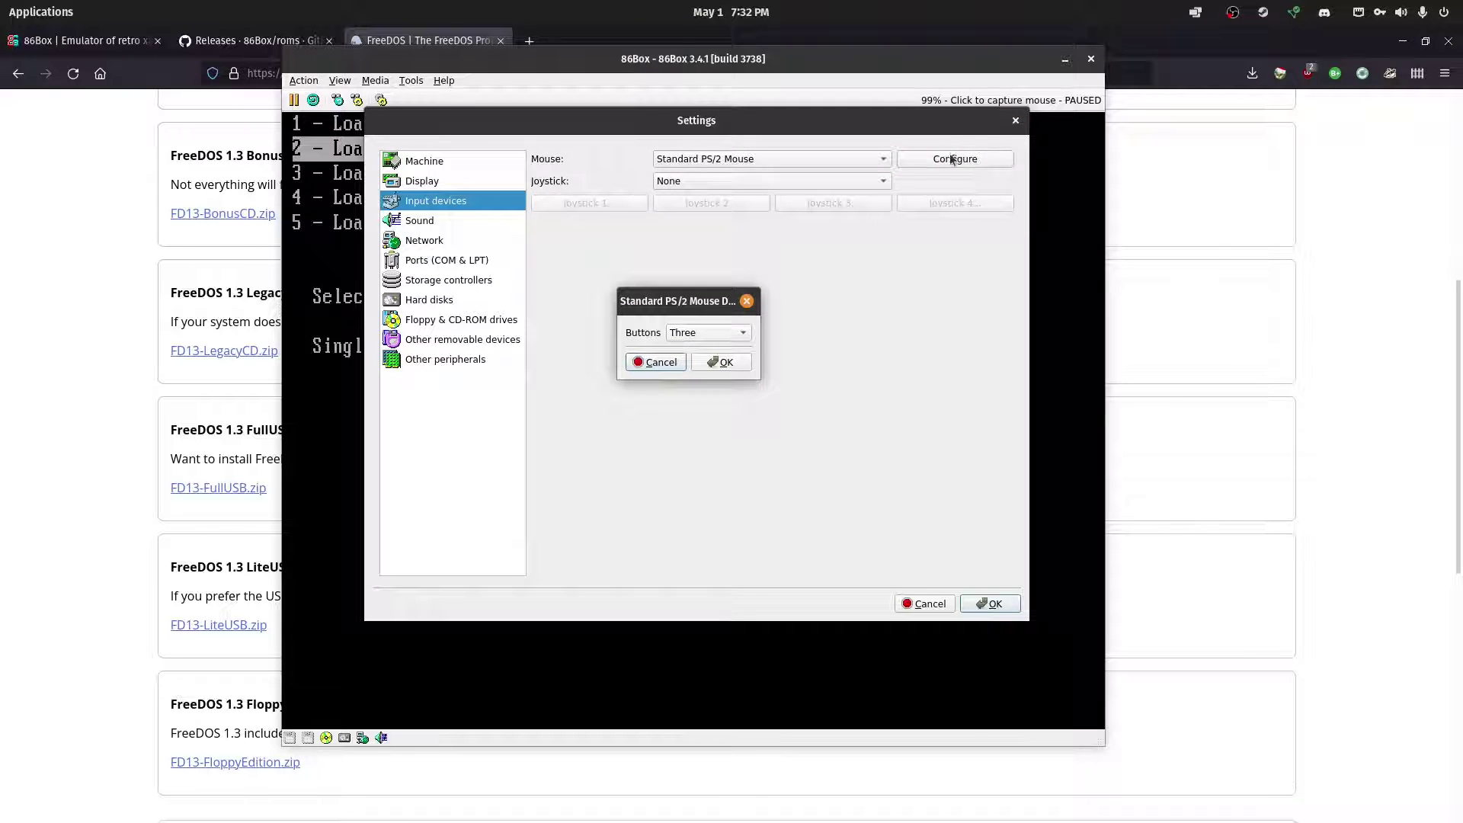
left_click(714, 335)
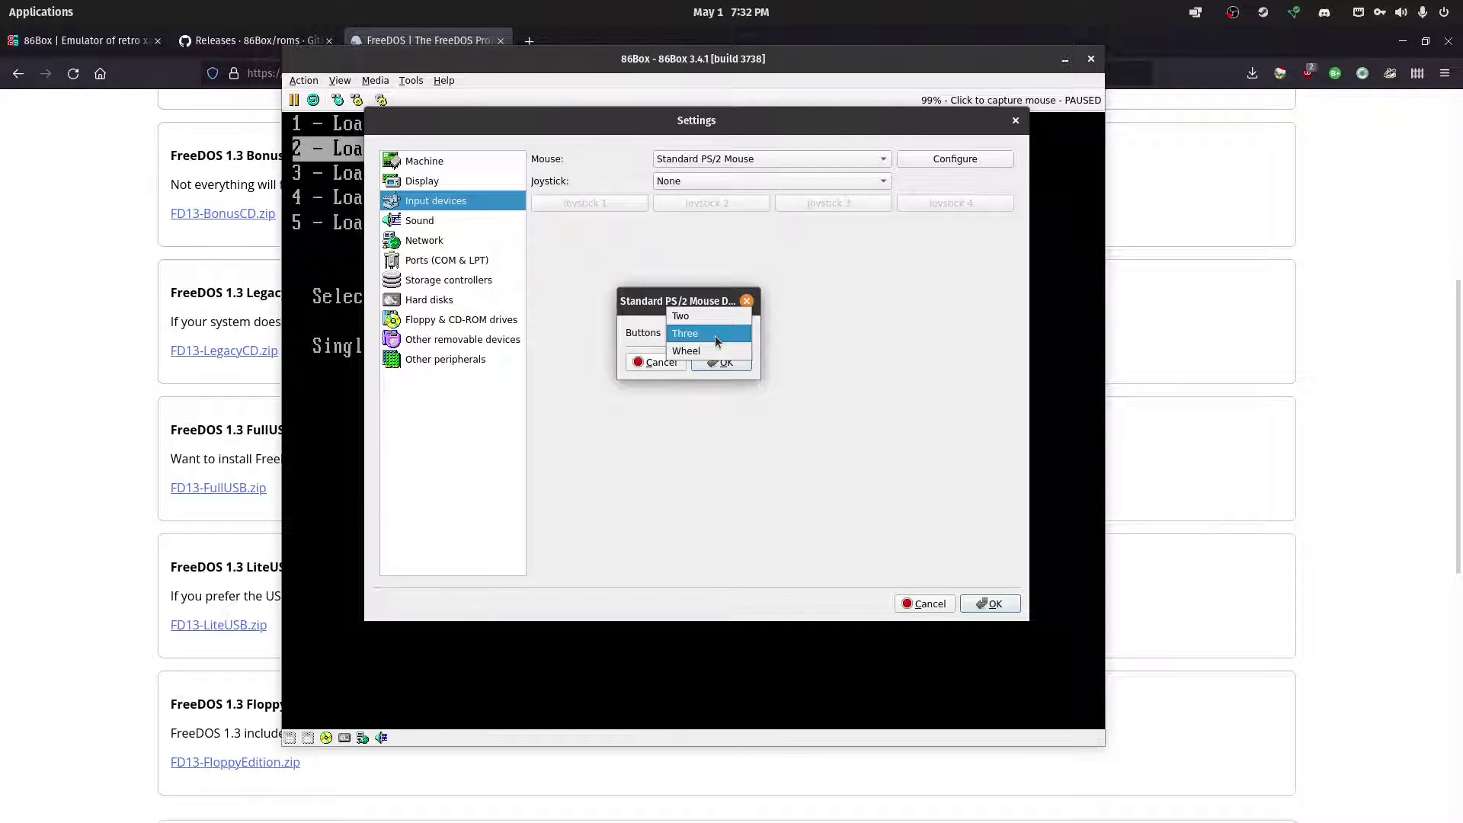
left_click(713, 335)
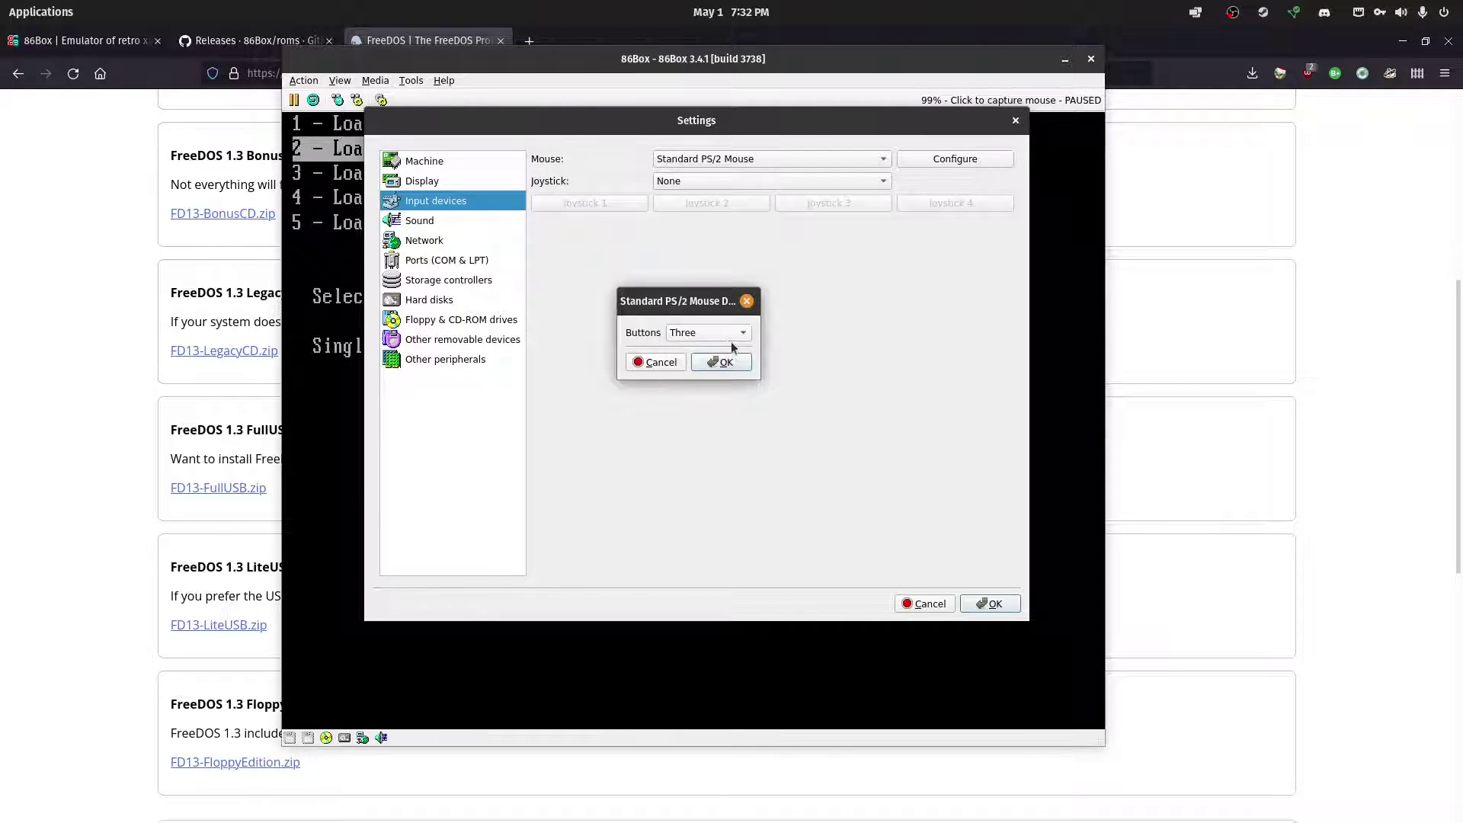
left_click(730, 363)
Step: Choose [ISA16] Sound Blaster AWE32 as the sound card and set its onboard RAM to 28 MB
left_click(468, 222)
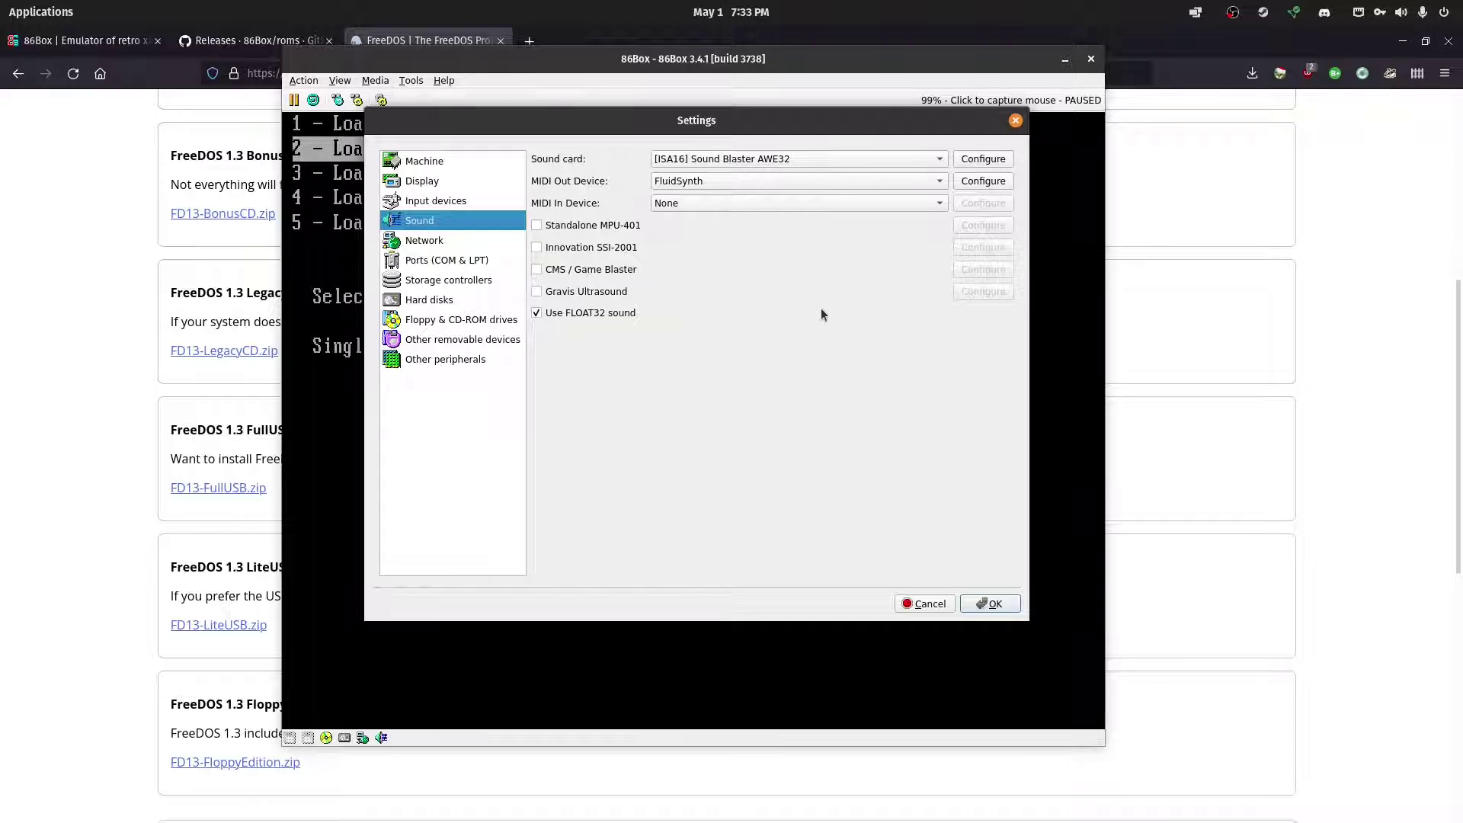
left_click(825, 161)
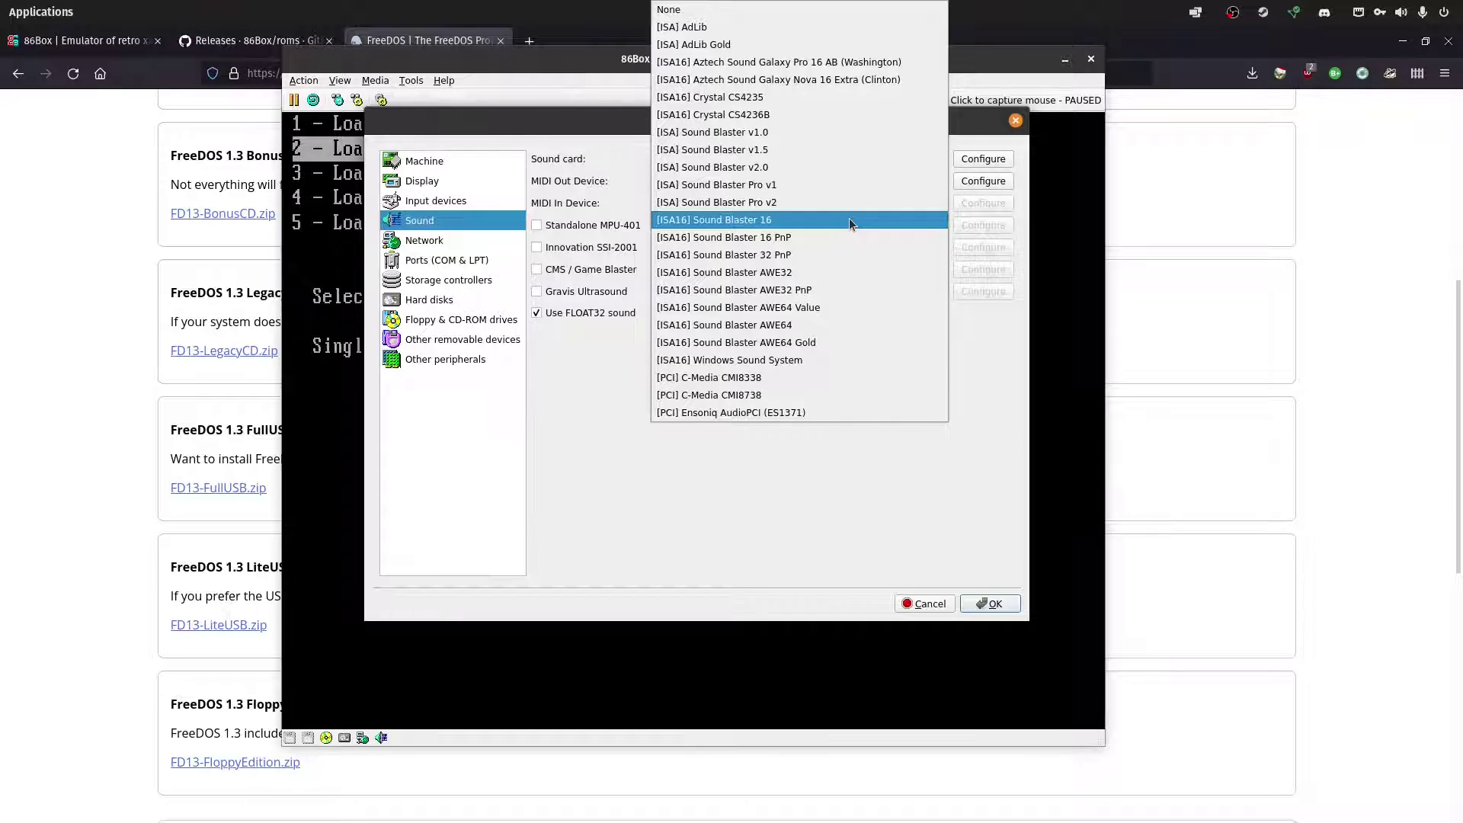
left_click(816, 272)
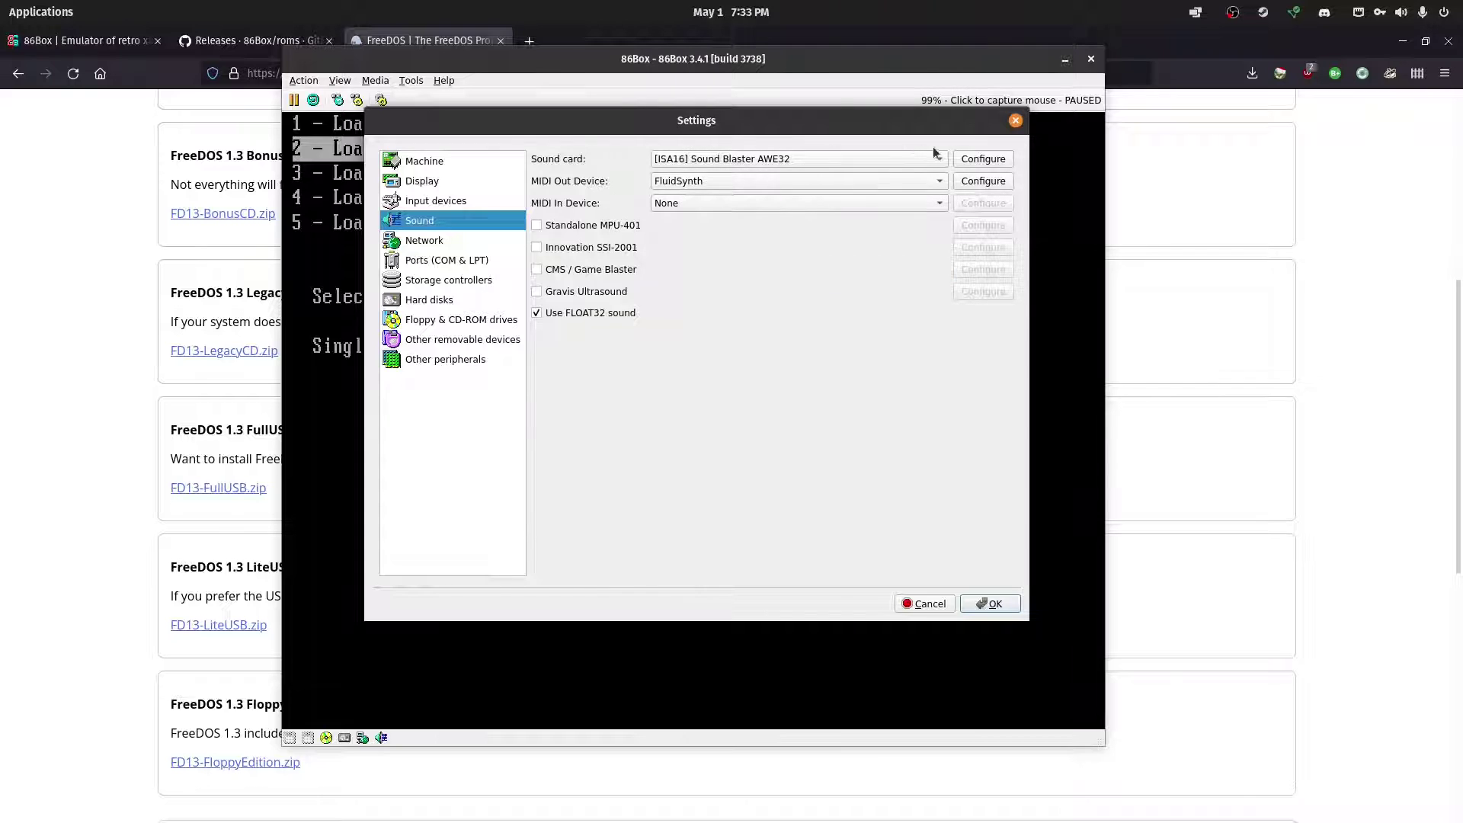
left_click(973, 162)
left_click_drag(681, 212, 784, 249)
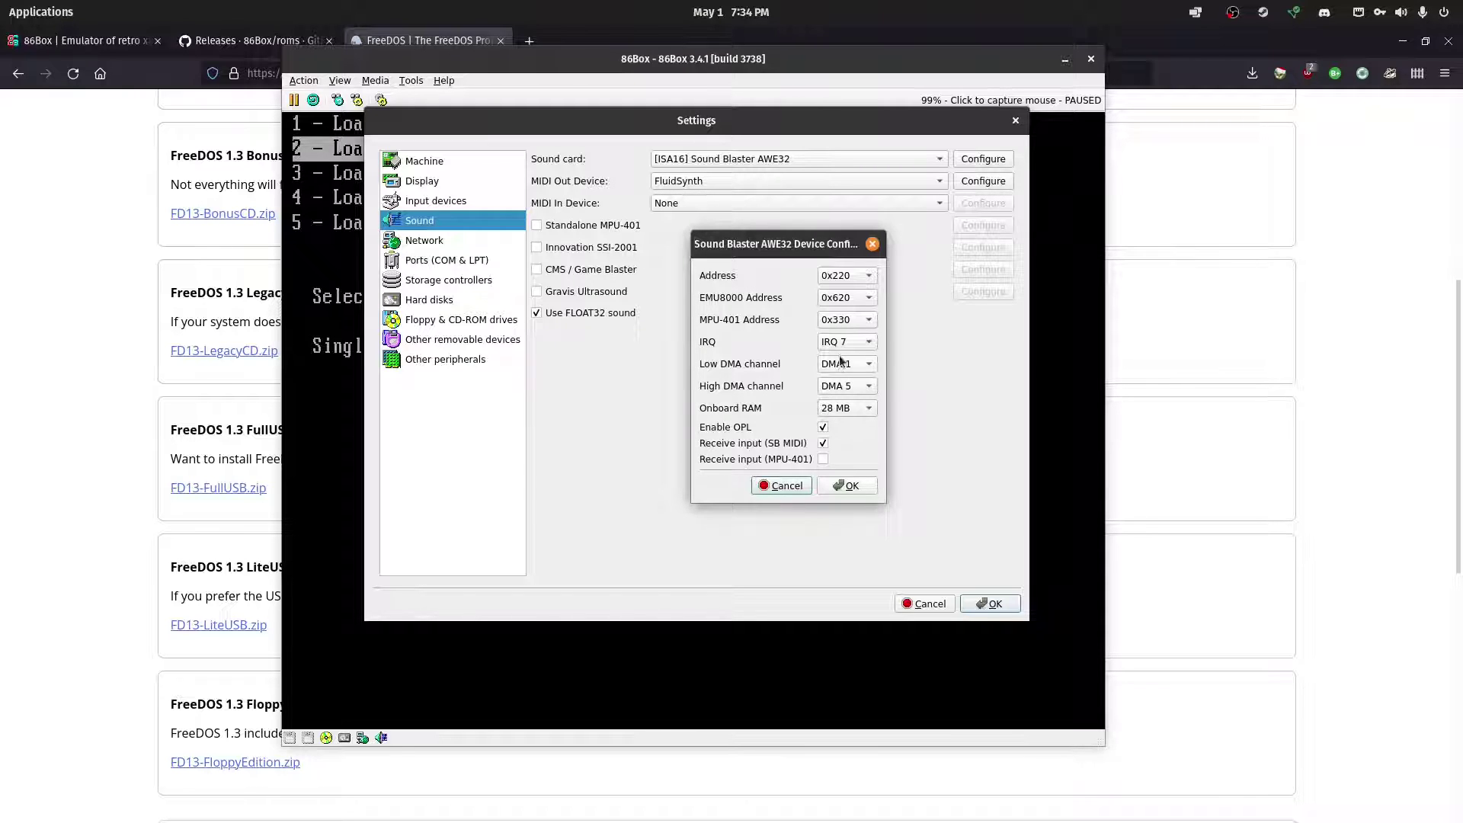
left_click(848, 410)
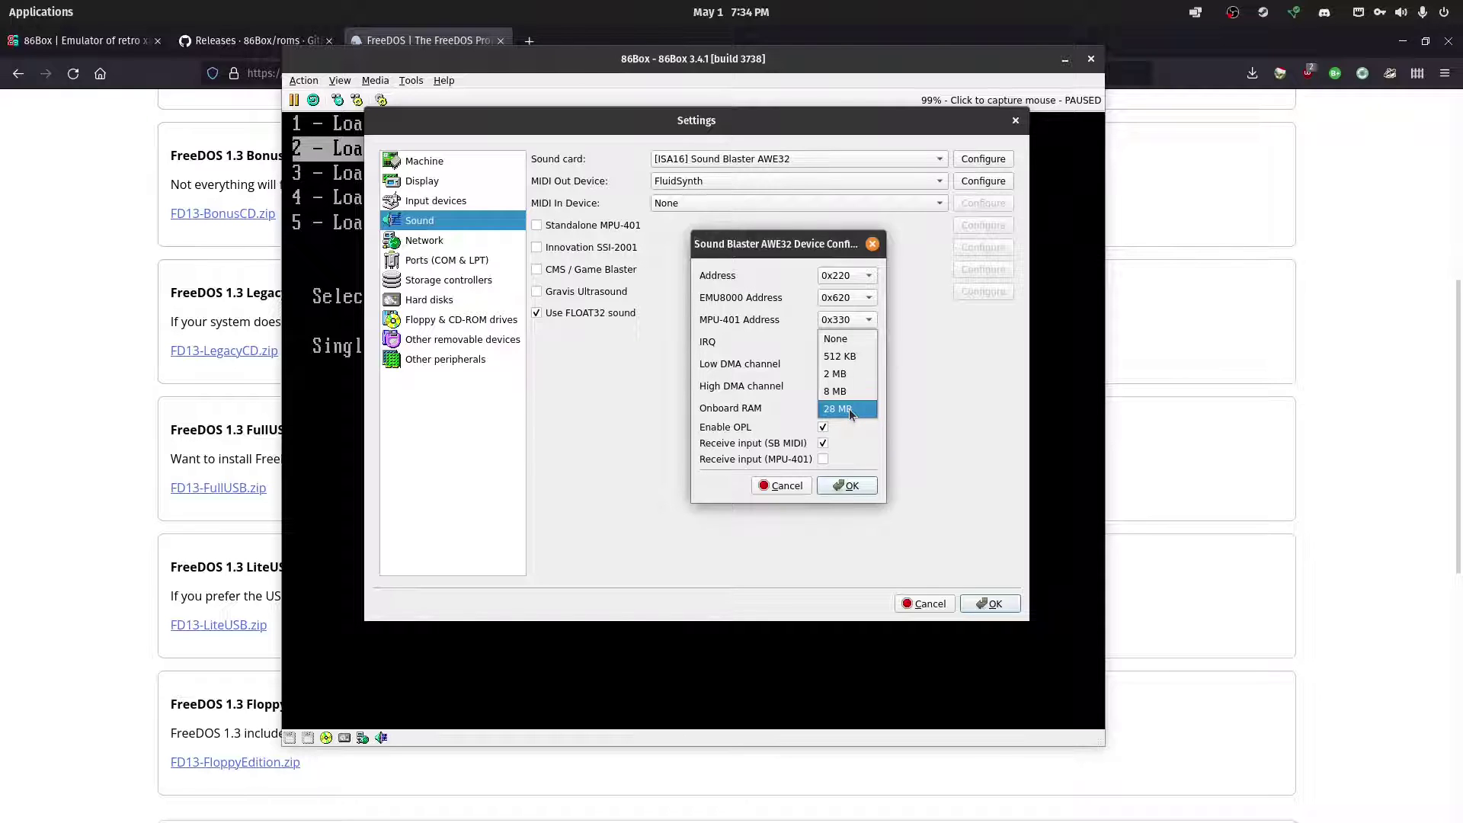
left_click(850, 409)
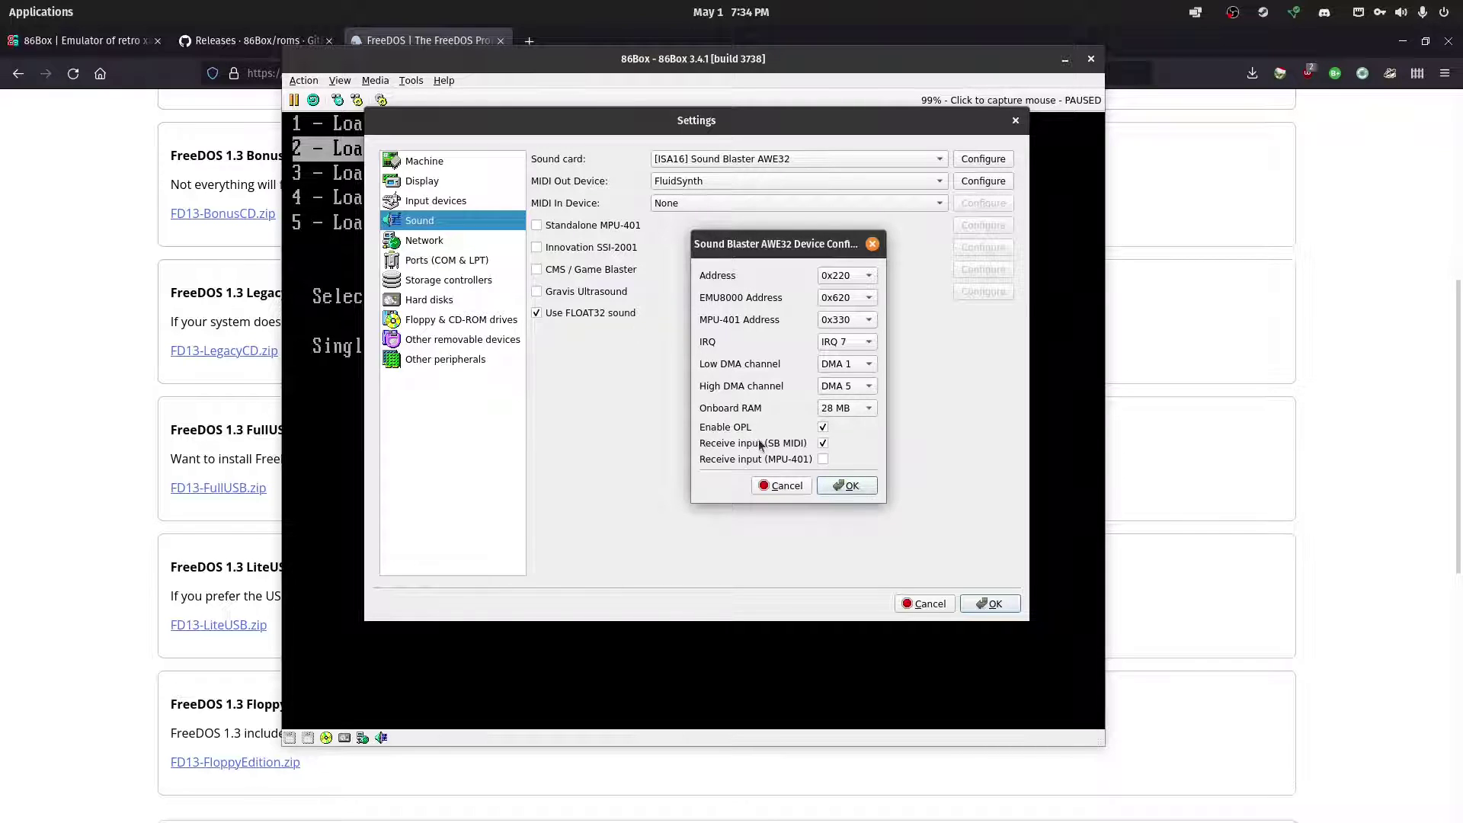
left_click(845, 485)
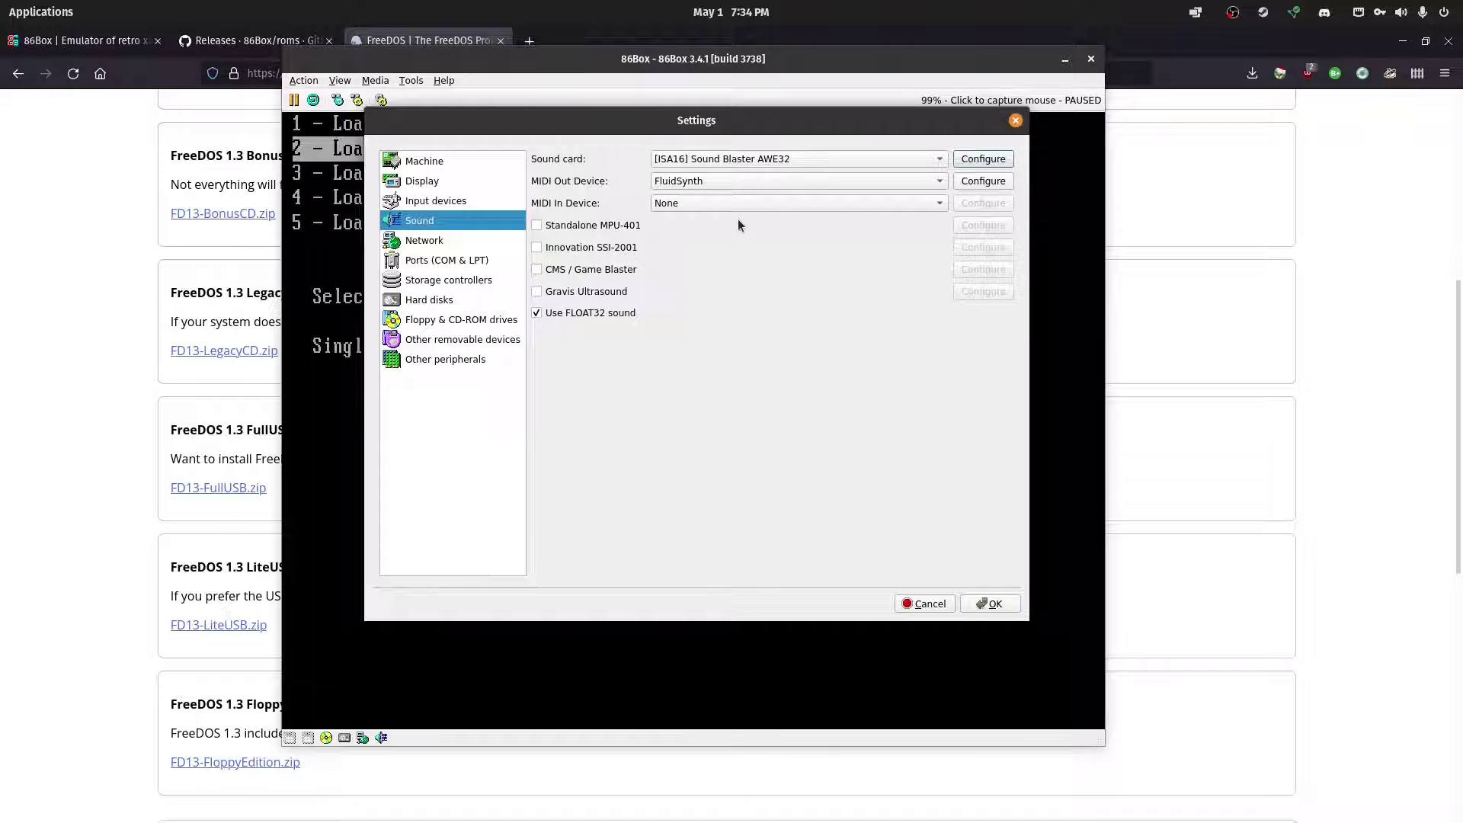
Step: Choose FluidSynth as the MIDI Out device and review its sound font and synthesis options without changing them
left_click(760, 180)
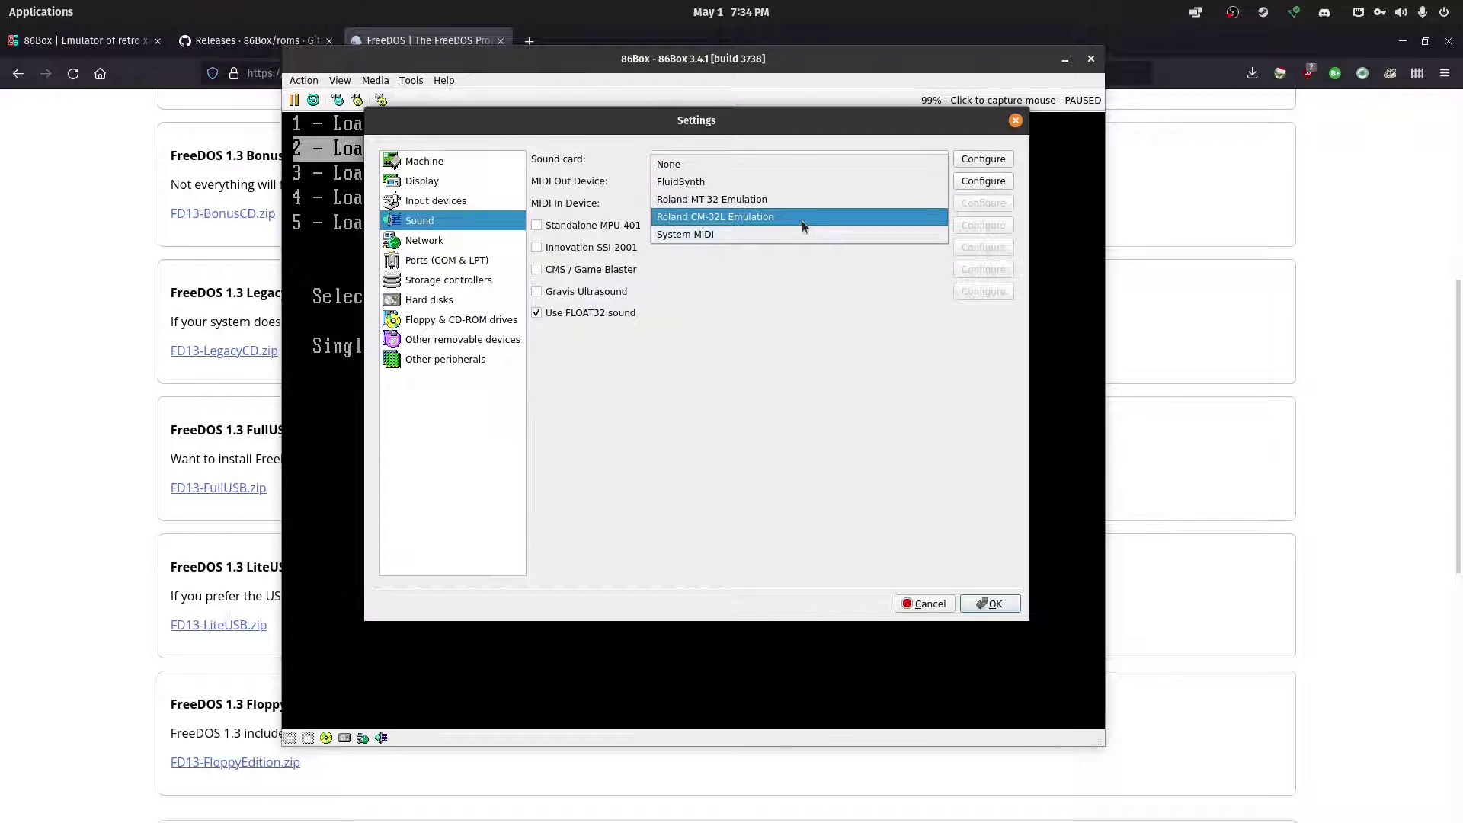
left_click(779, 180)
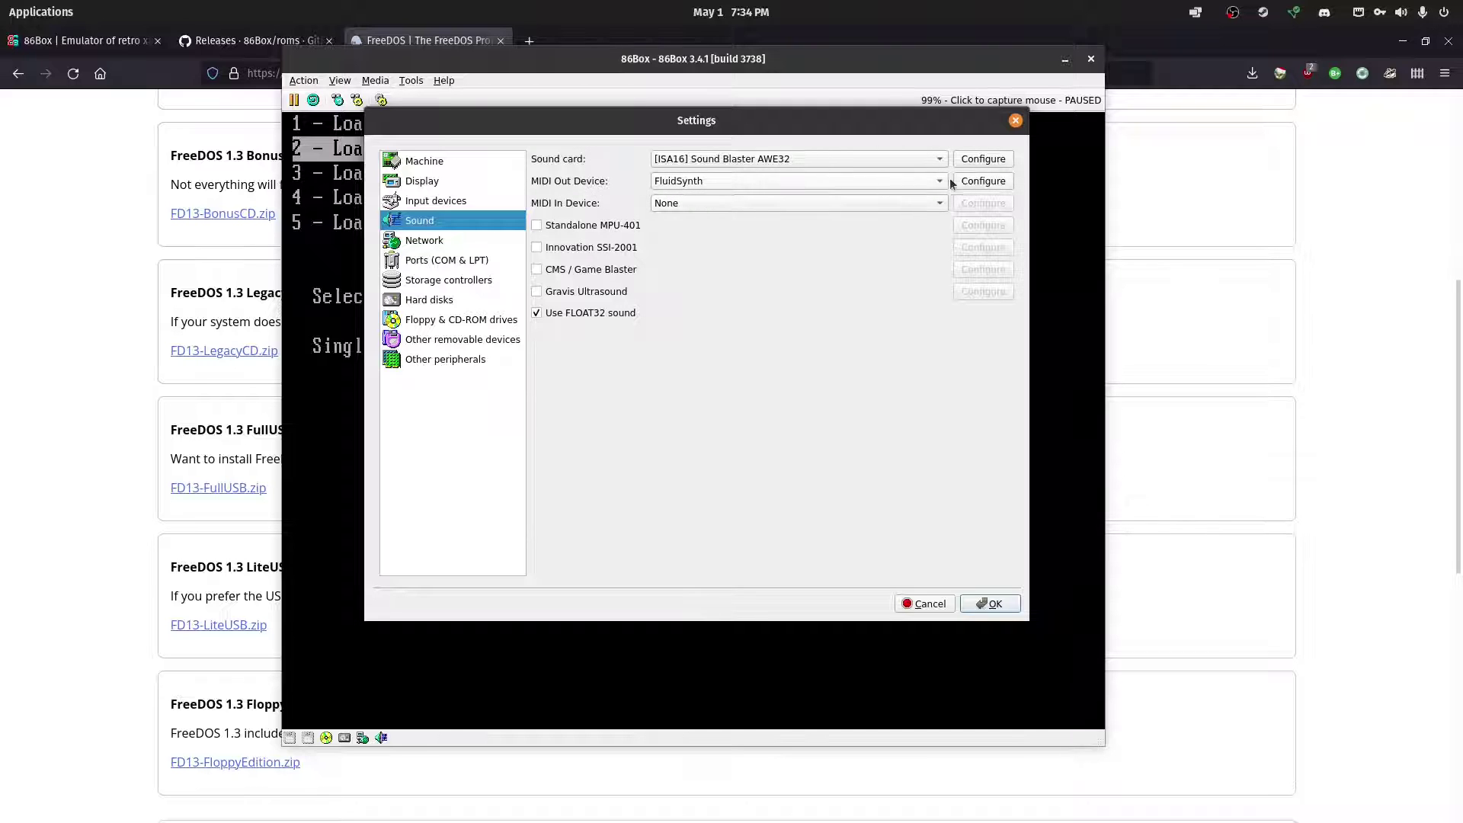
left_click(983, 181)
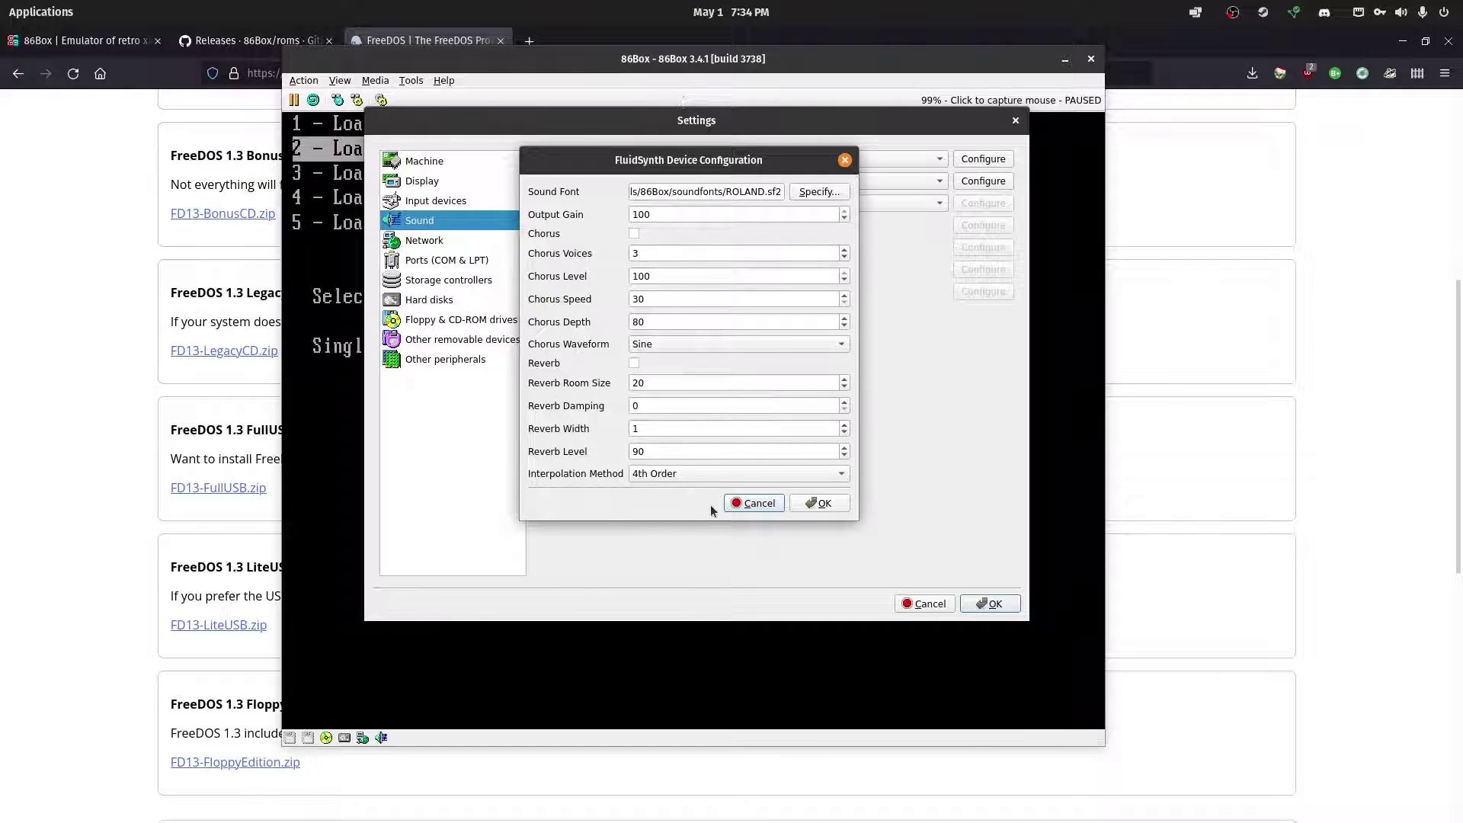
left_click(755, 509)
Step: Review the network, COM and LPT port, and storage controller settings
left_click(484, 245)
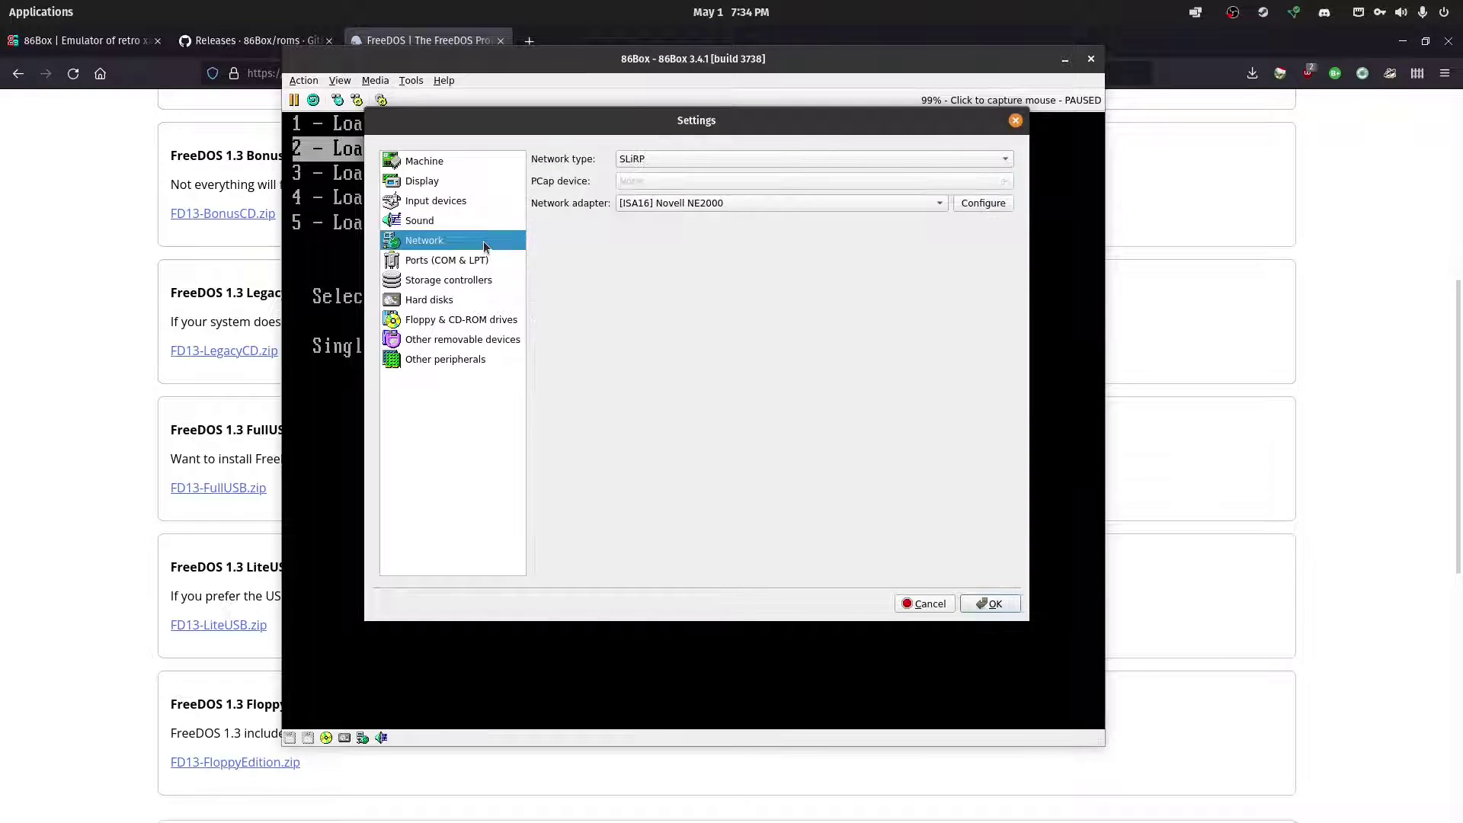
left_click(471, 261)
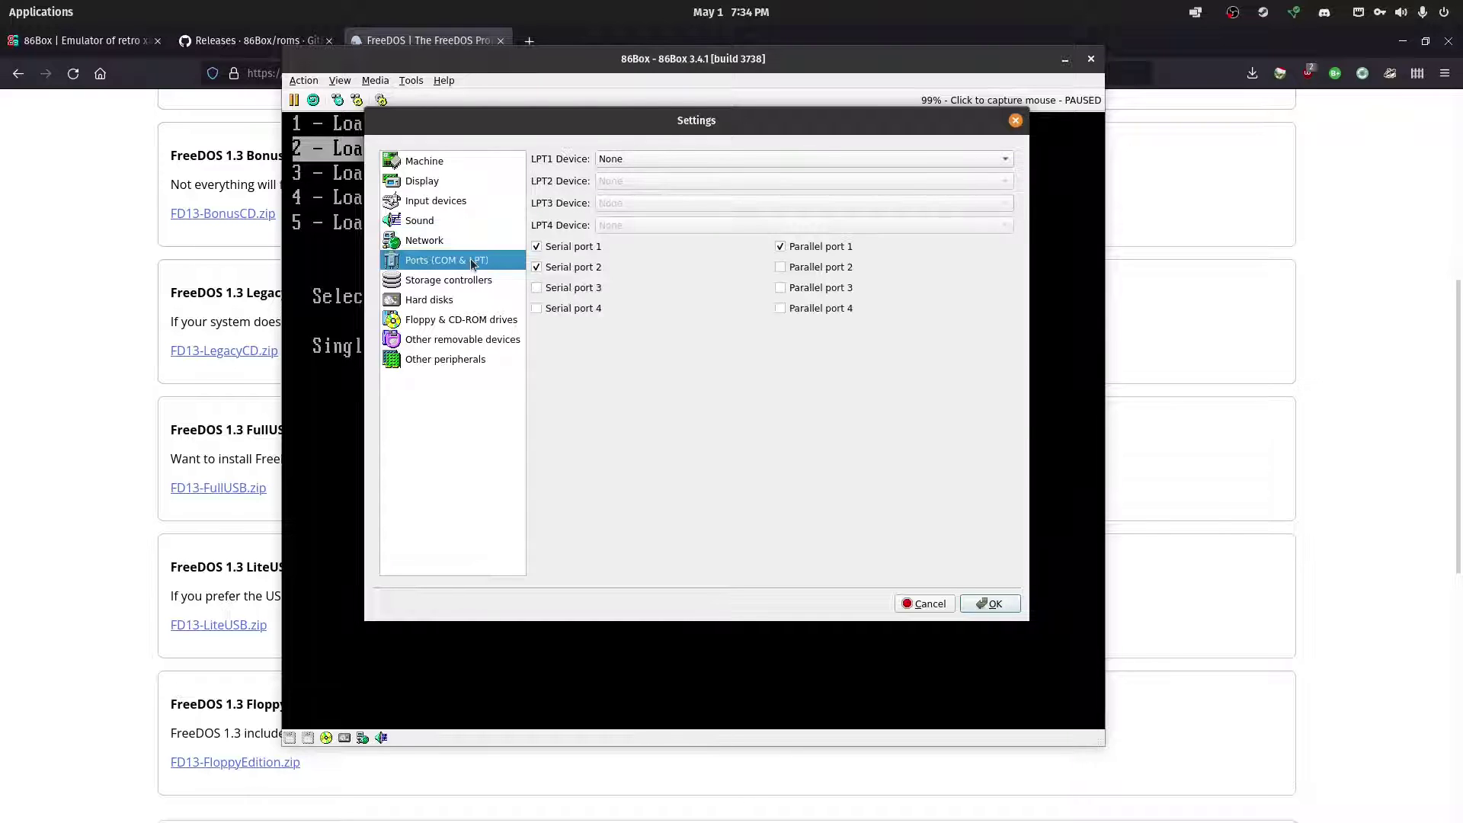
left_click(439, 279)
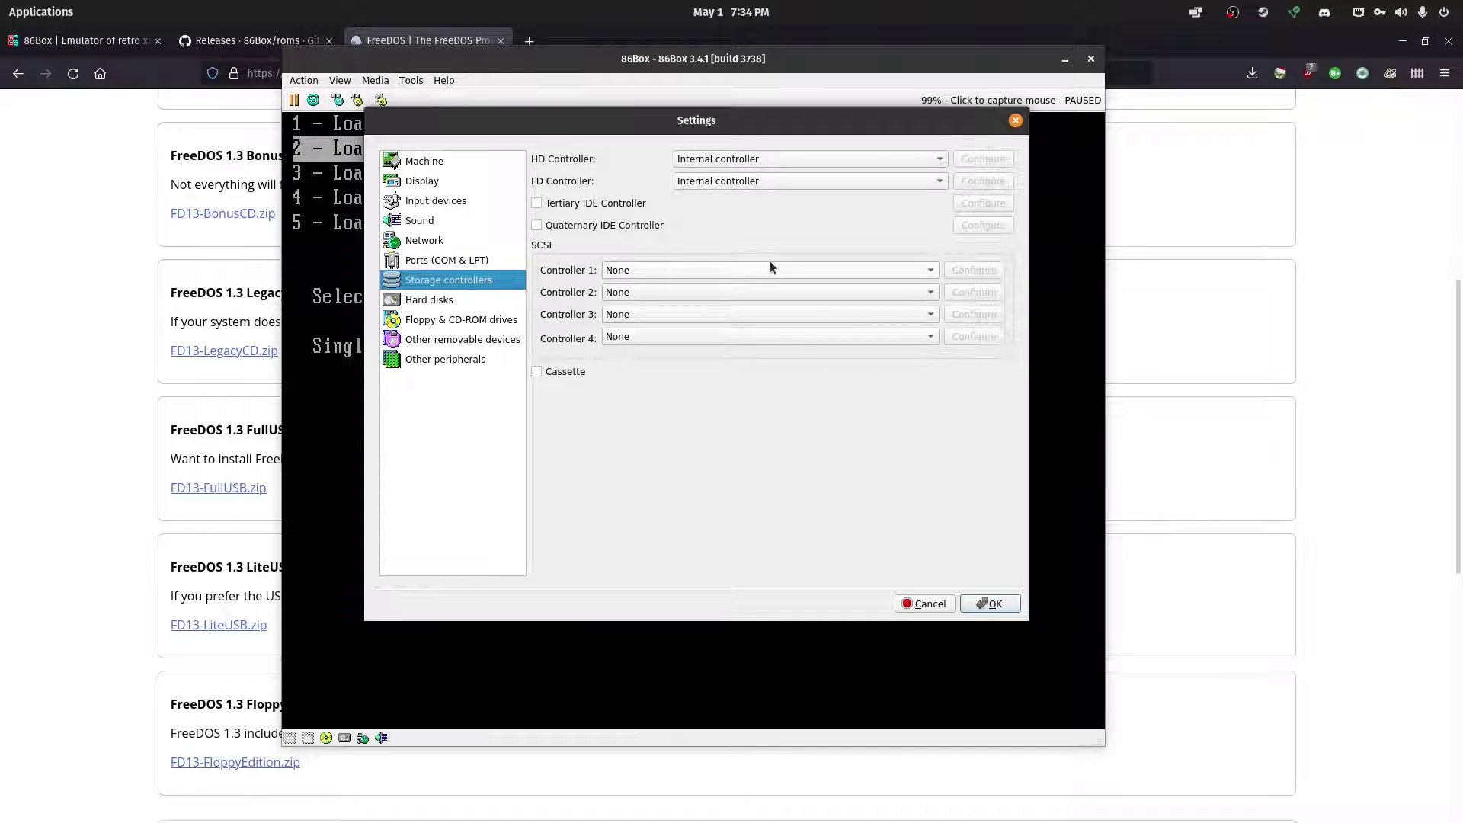
Step: Remove the HD/fdboot.vhd disk from the machine's hard disk list
left_click(456, 302)
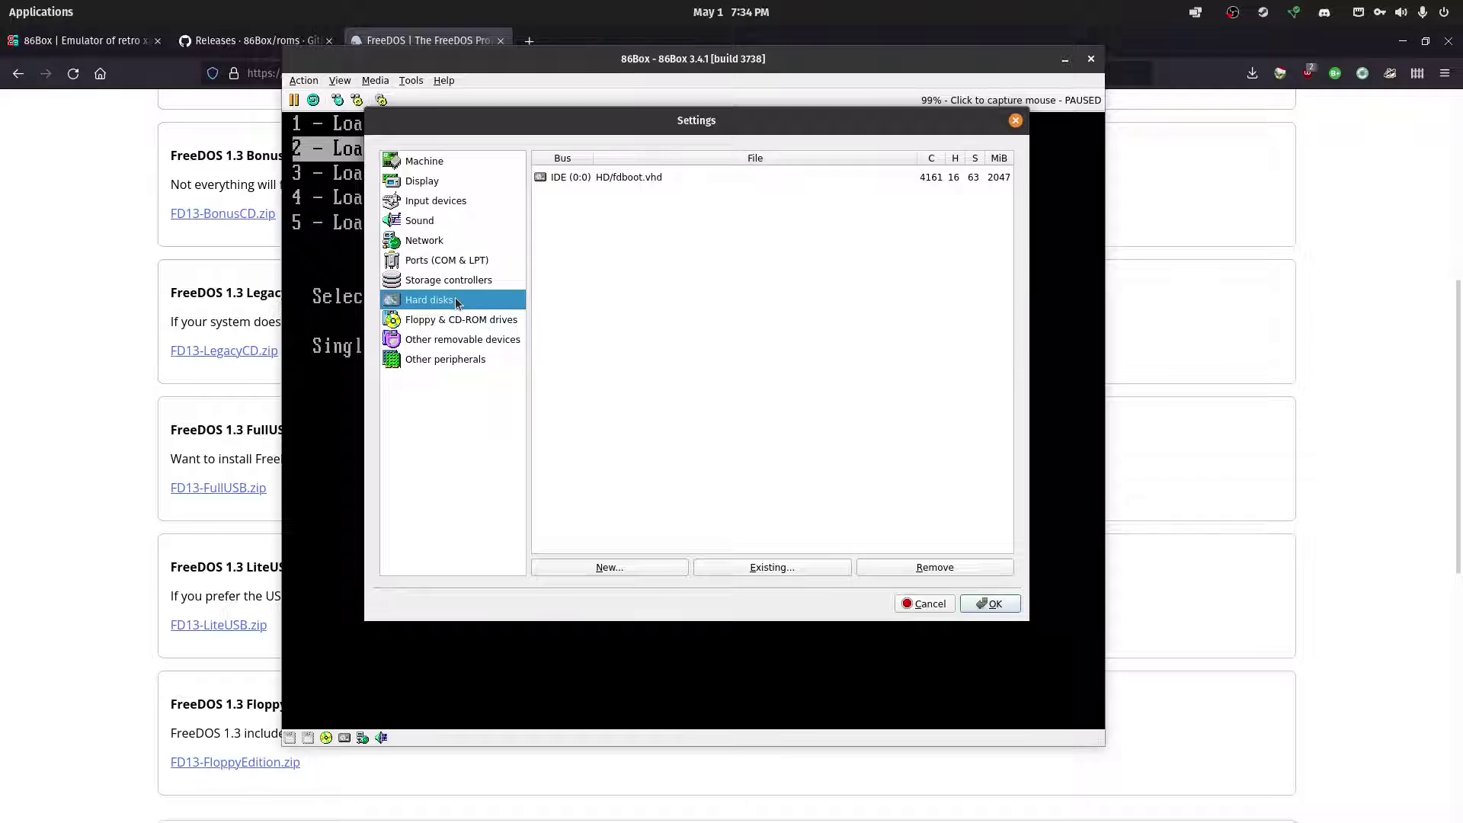
left_click(577, 184)
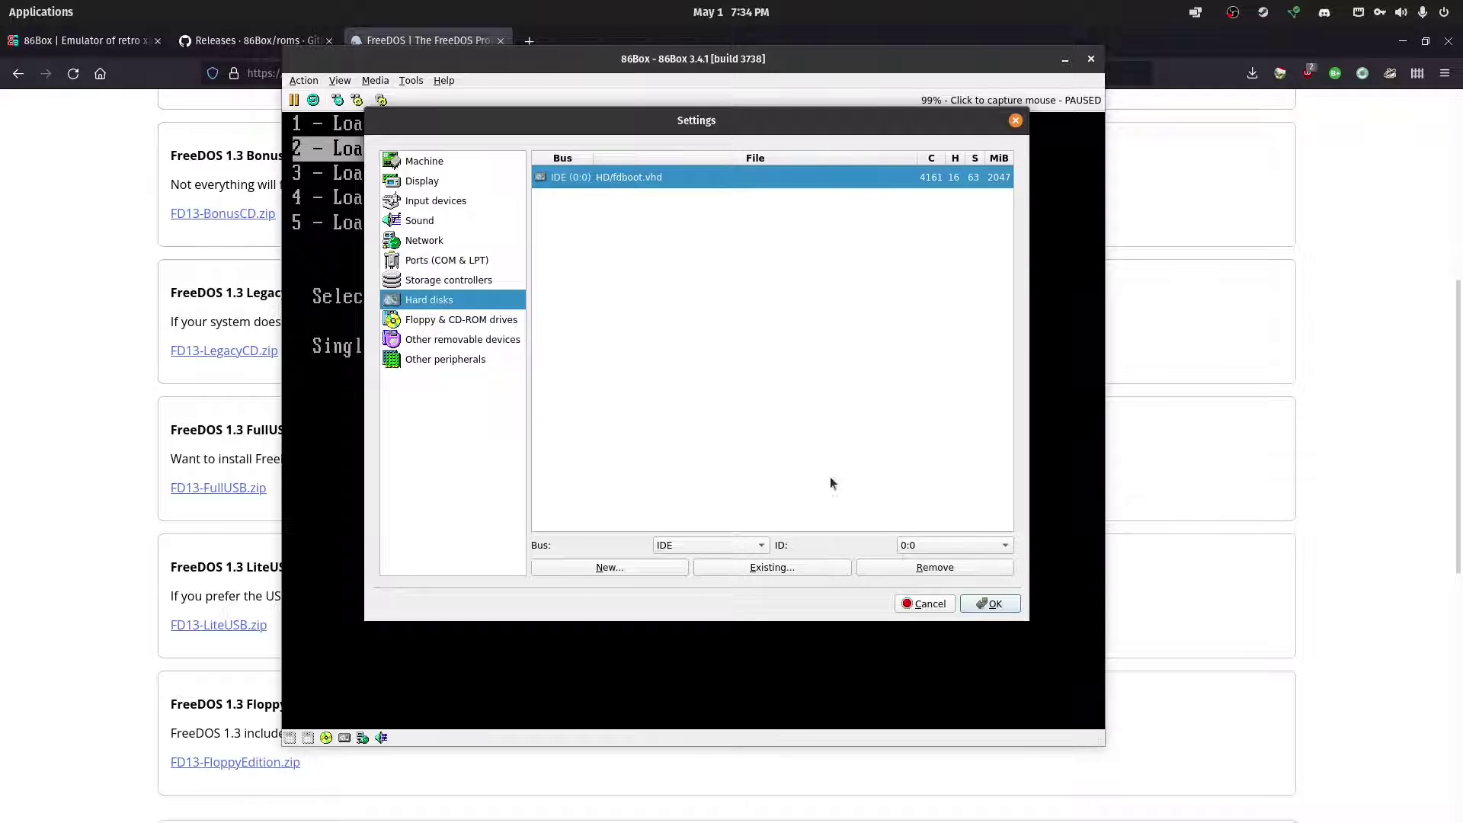
left_click(919, 572)
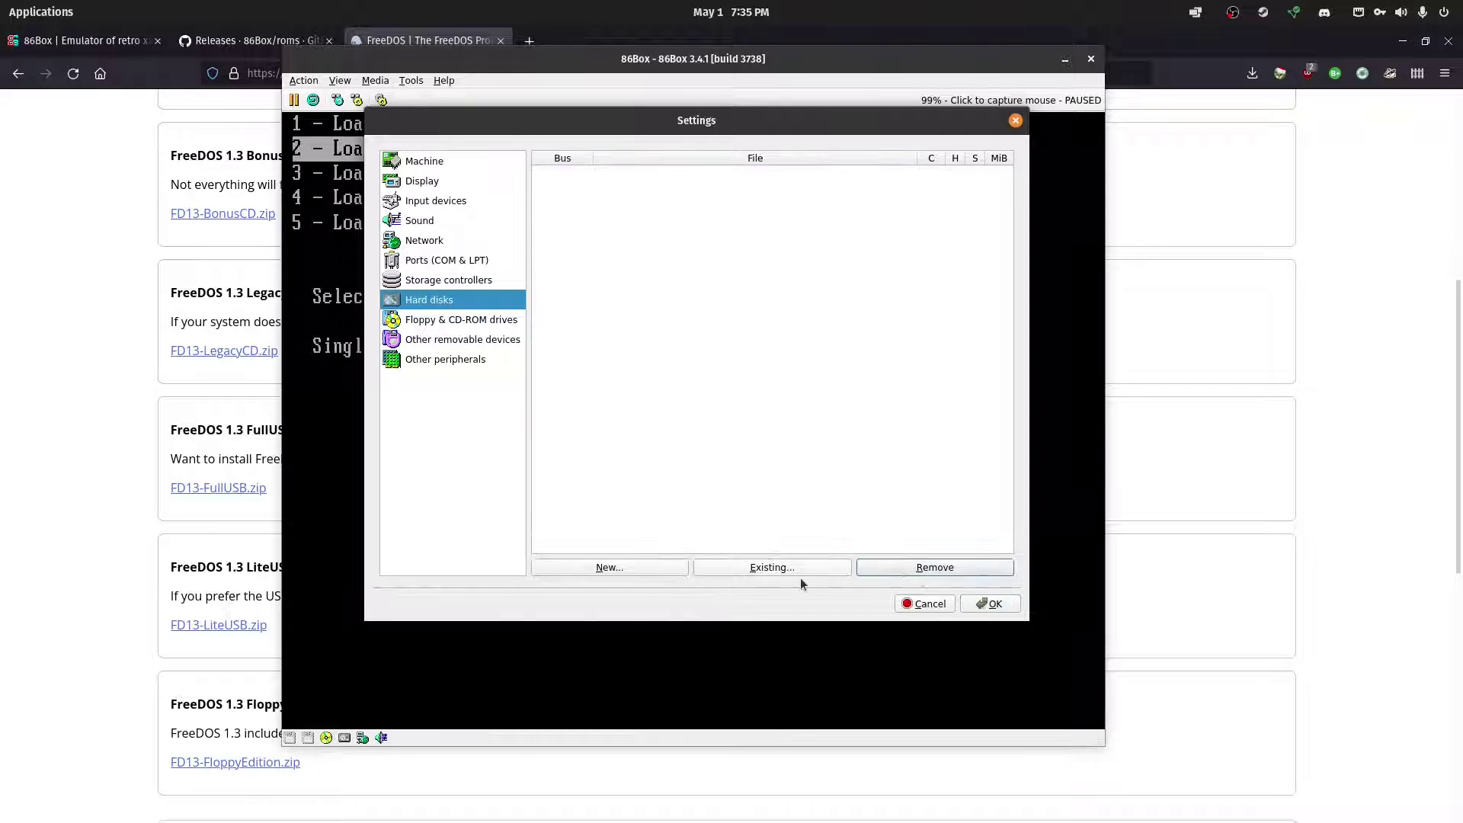
Step: Define a new fixed-size VHD hard disk named YTDOS in the HD folder, with a size of 2047 MB
left_click(655, 568)
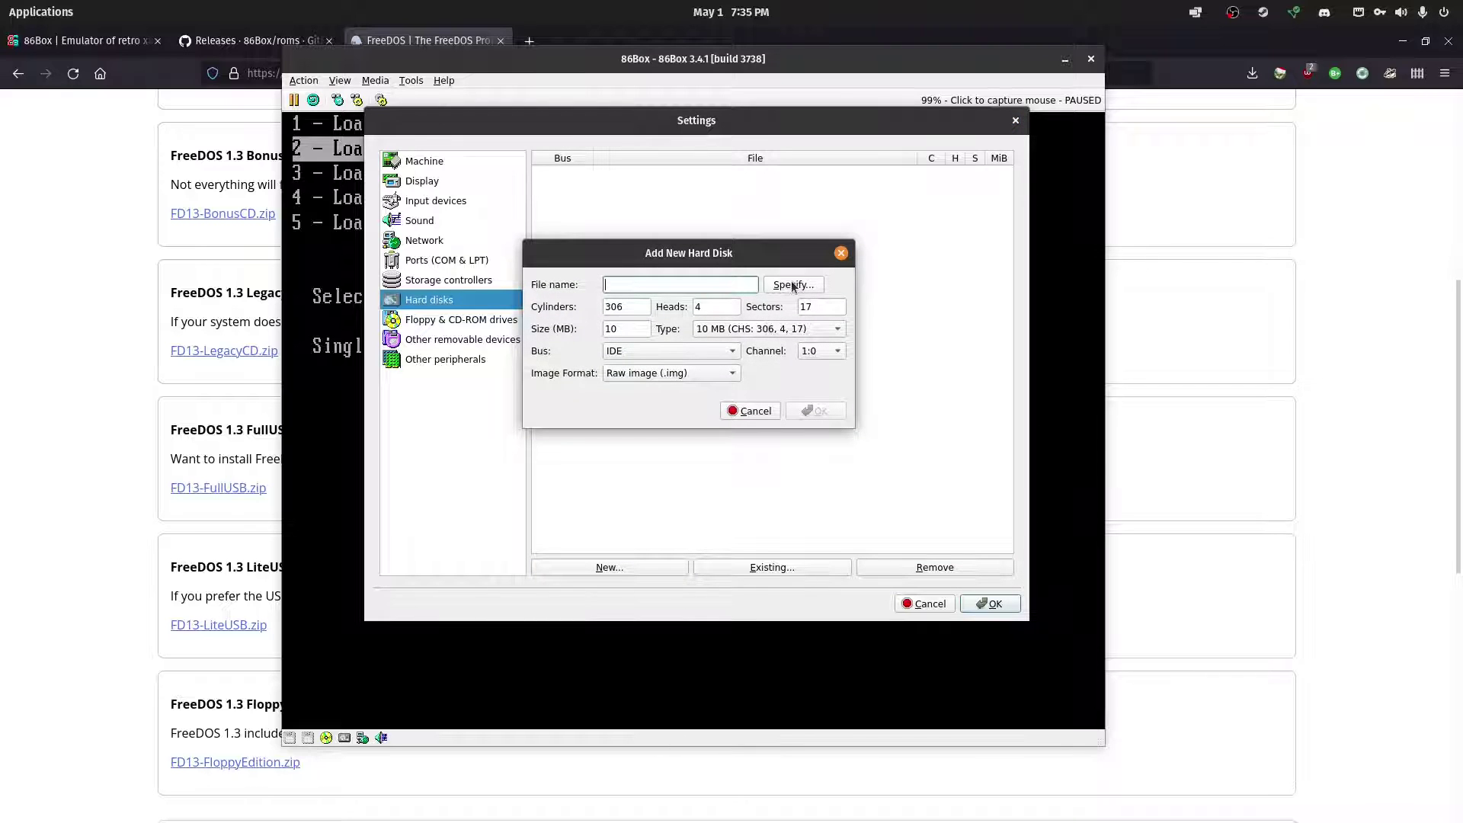
left_click(690, 374)
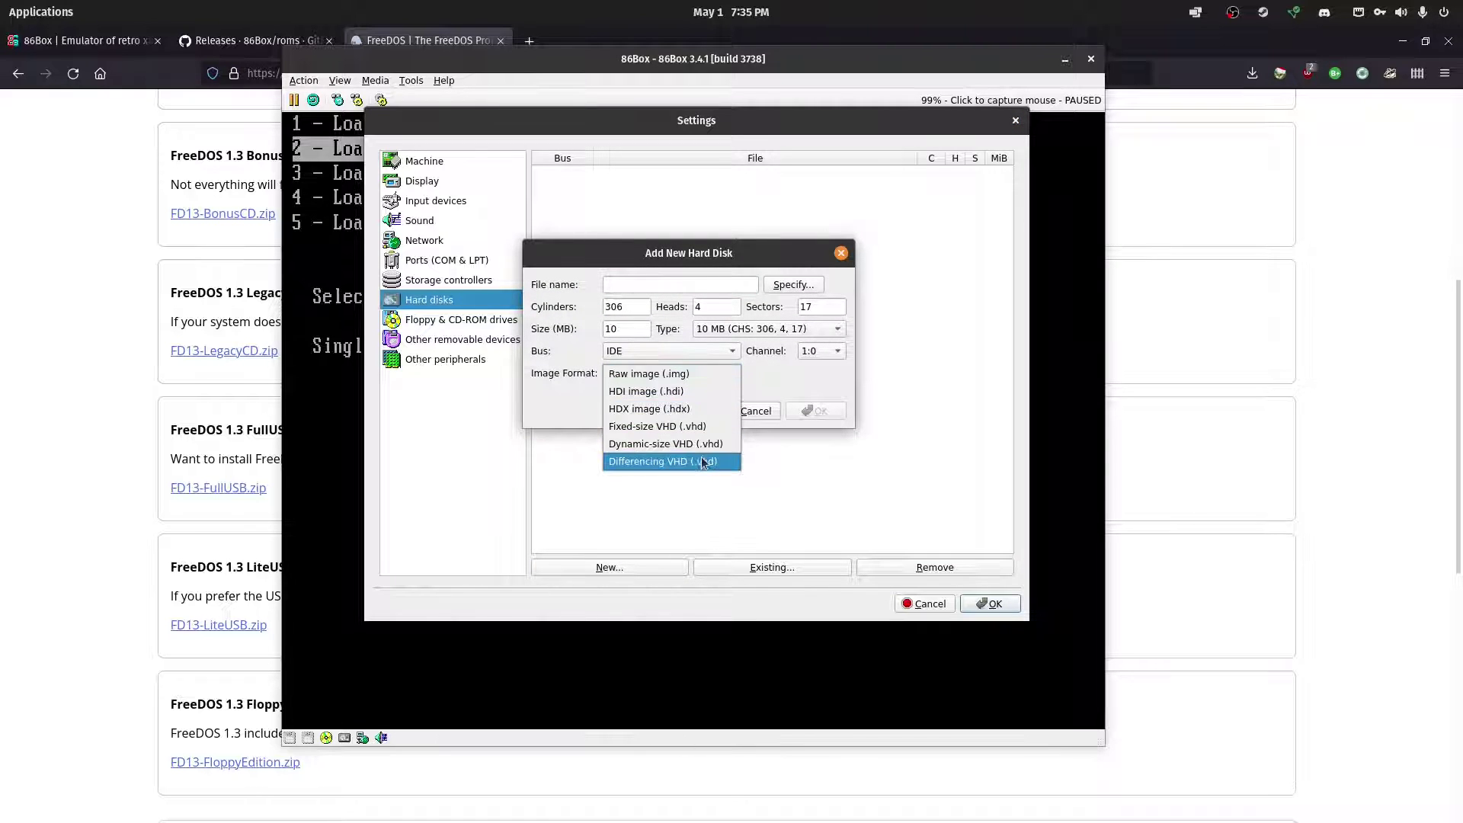
left_click(676, 426)
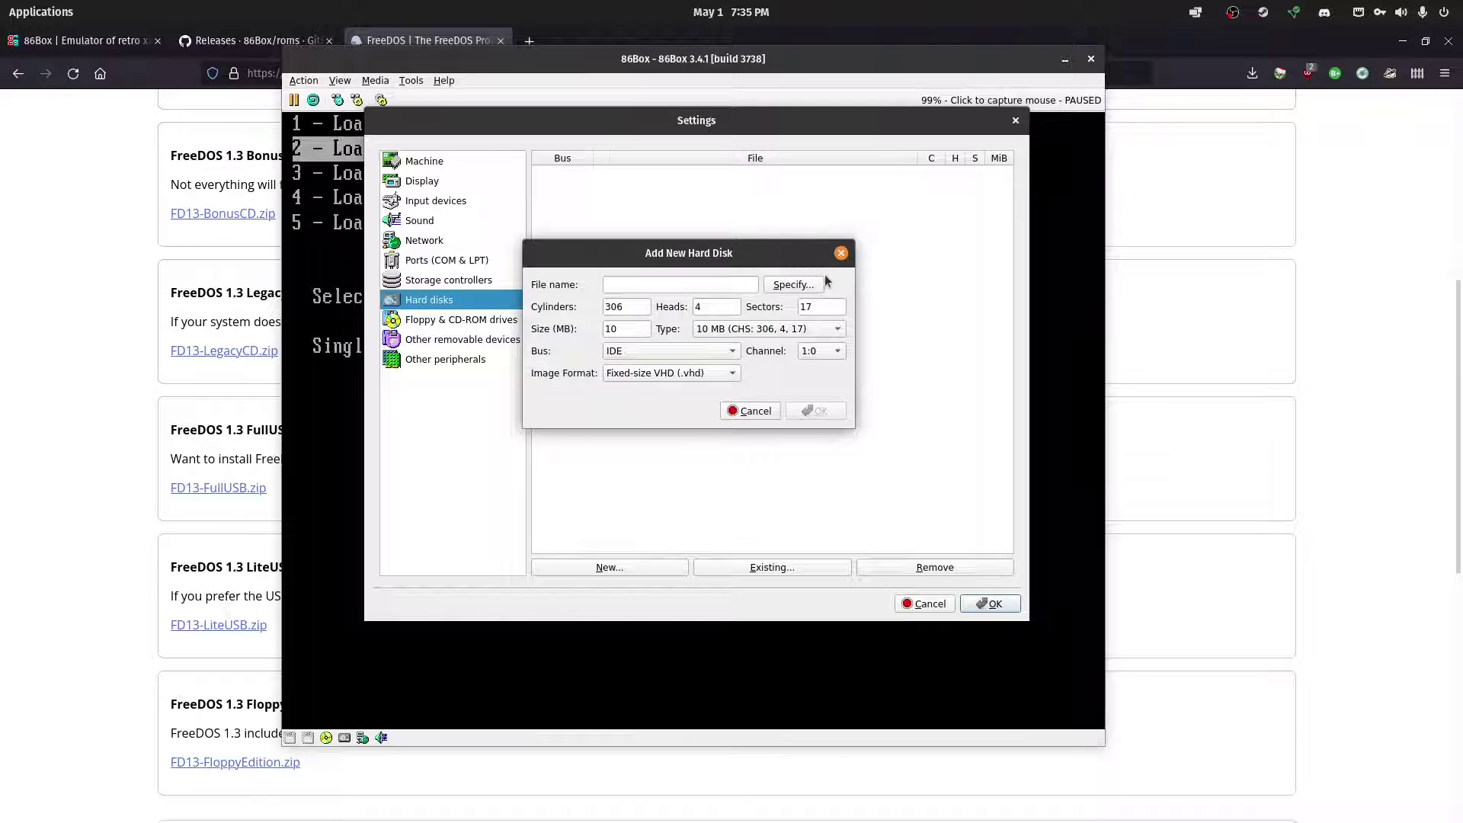
left_click(816, 285)
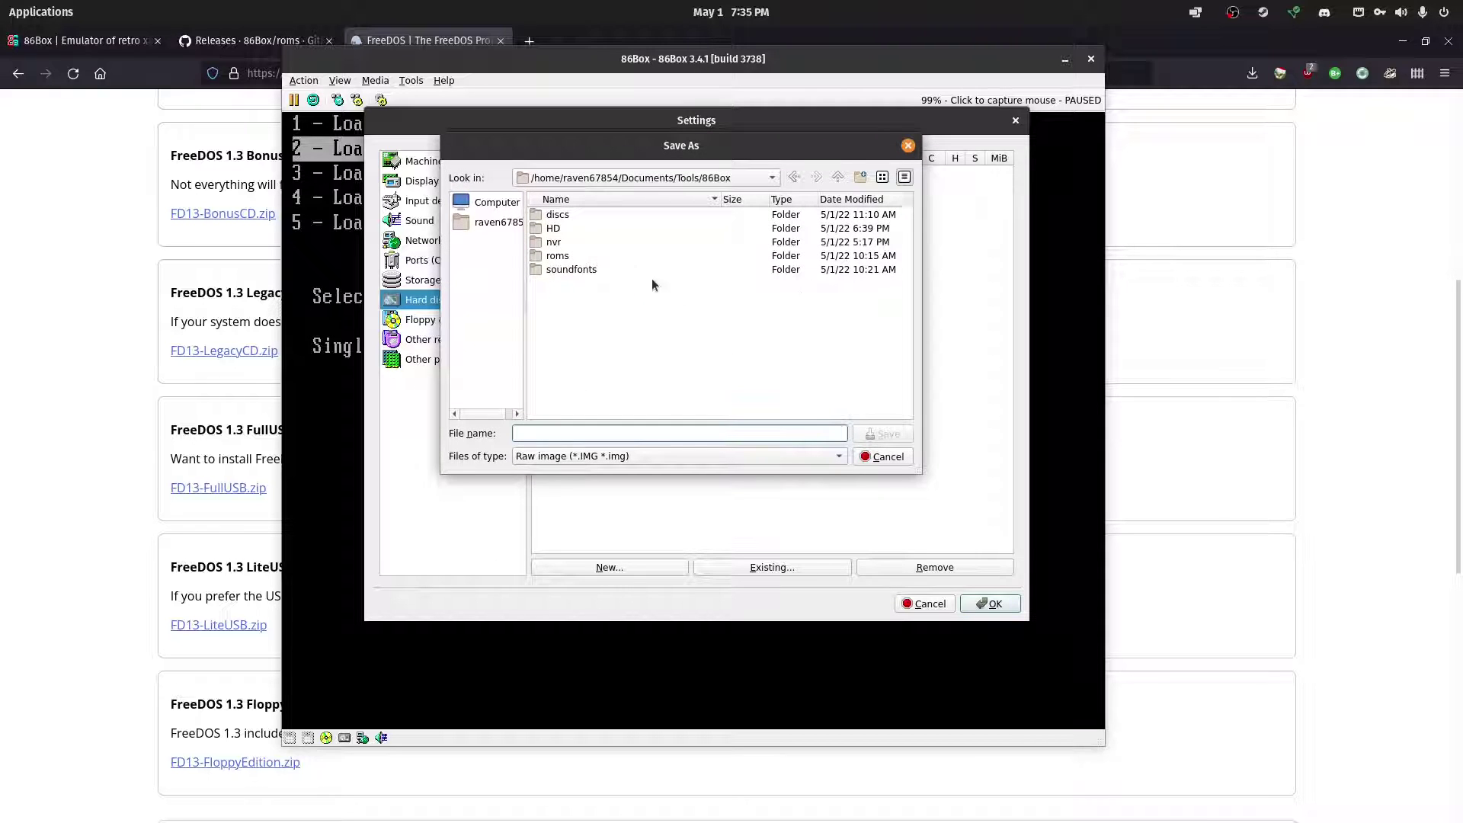
double_click(563, 229)
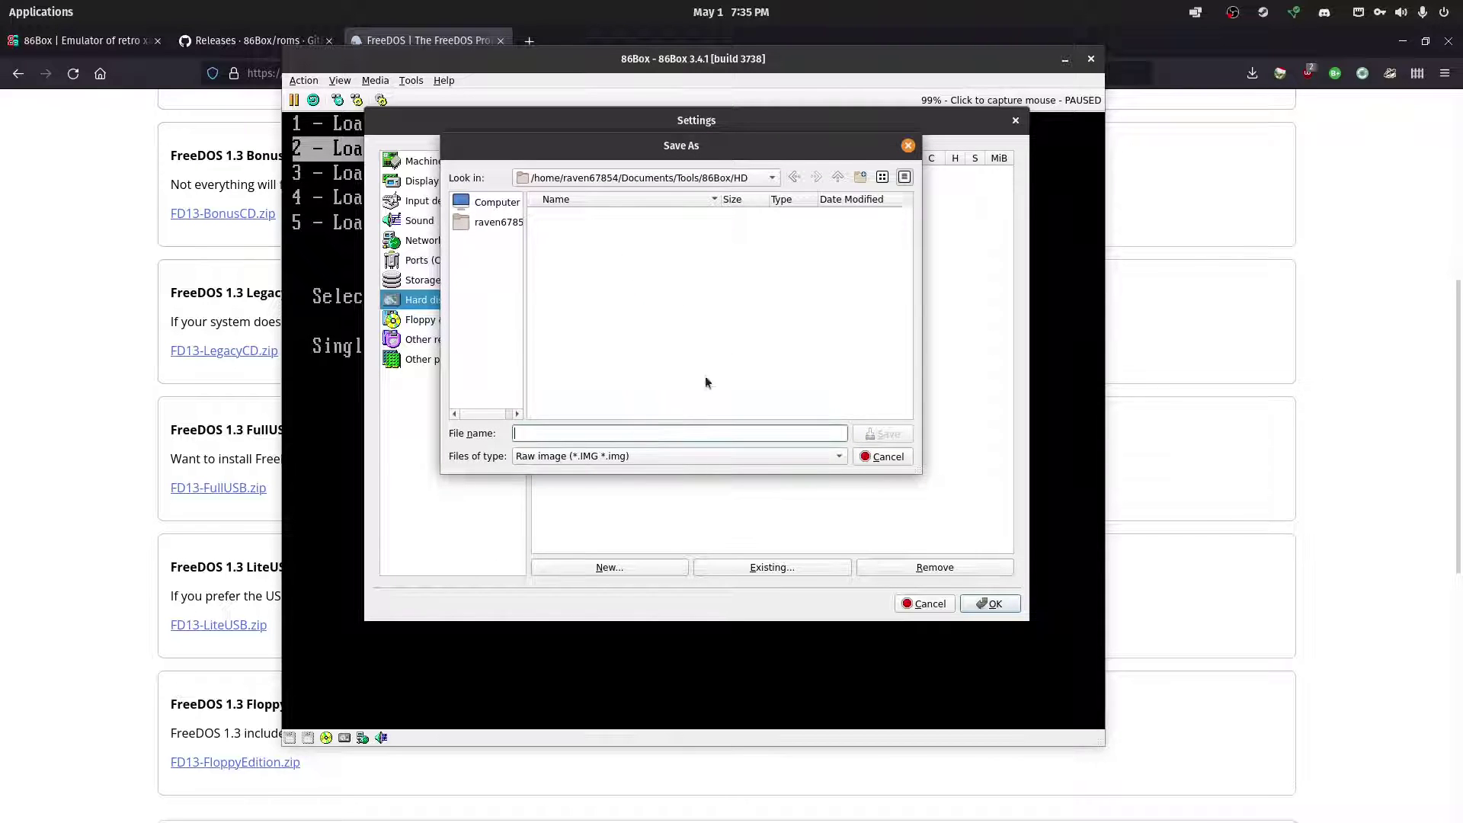
type("YTDOS")
left_click(838, 455)
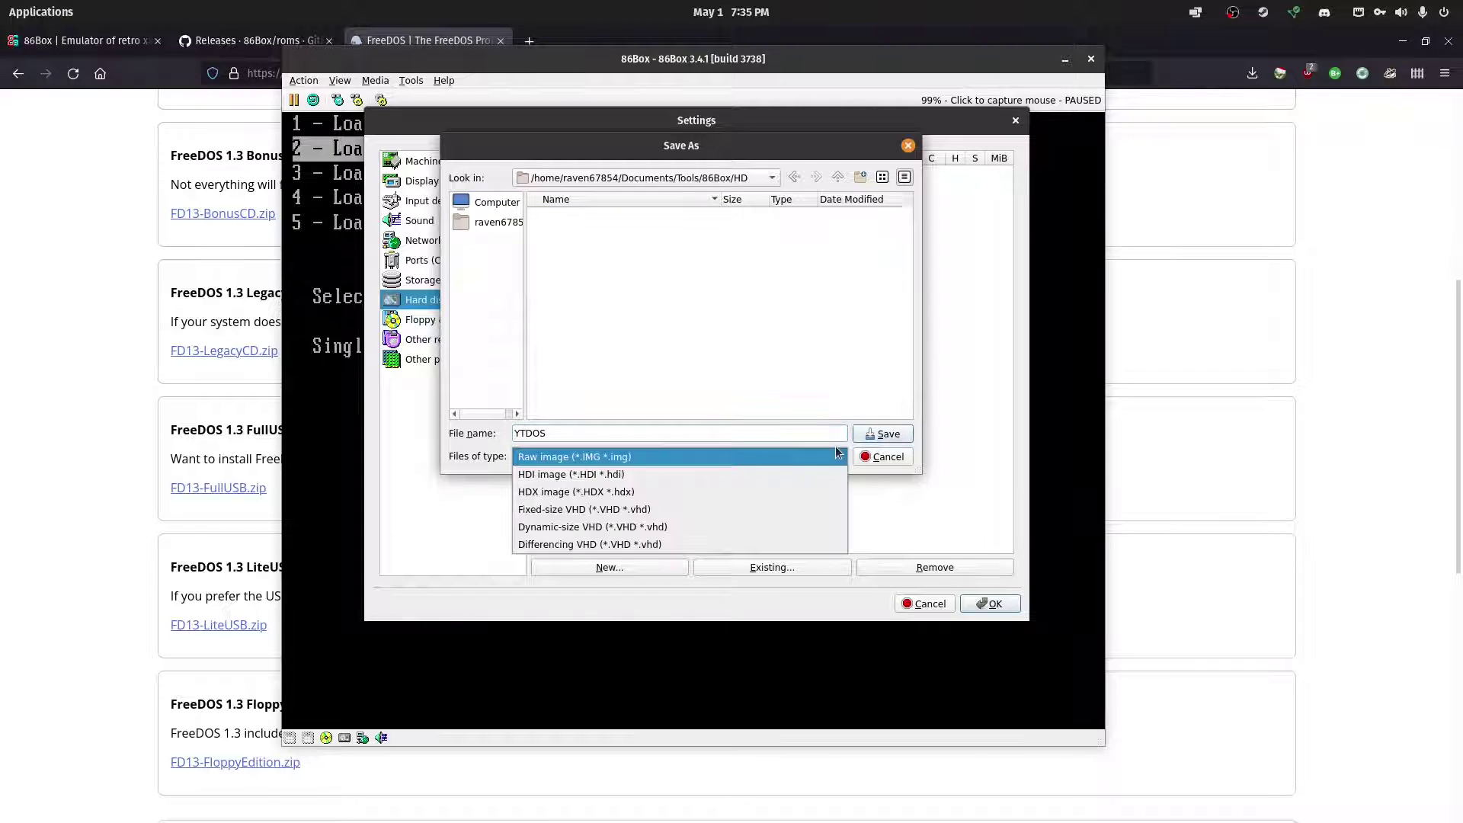
left_click(716, 509)
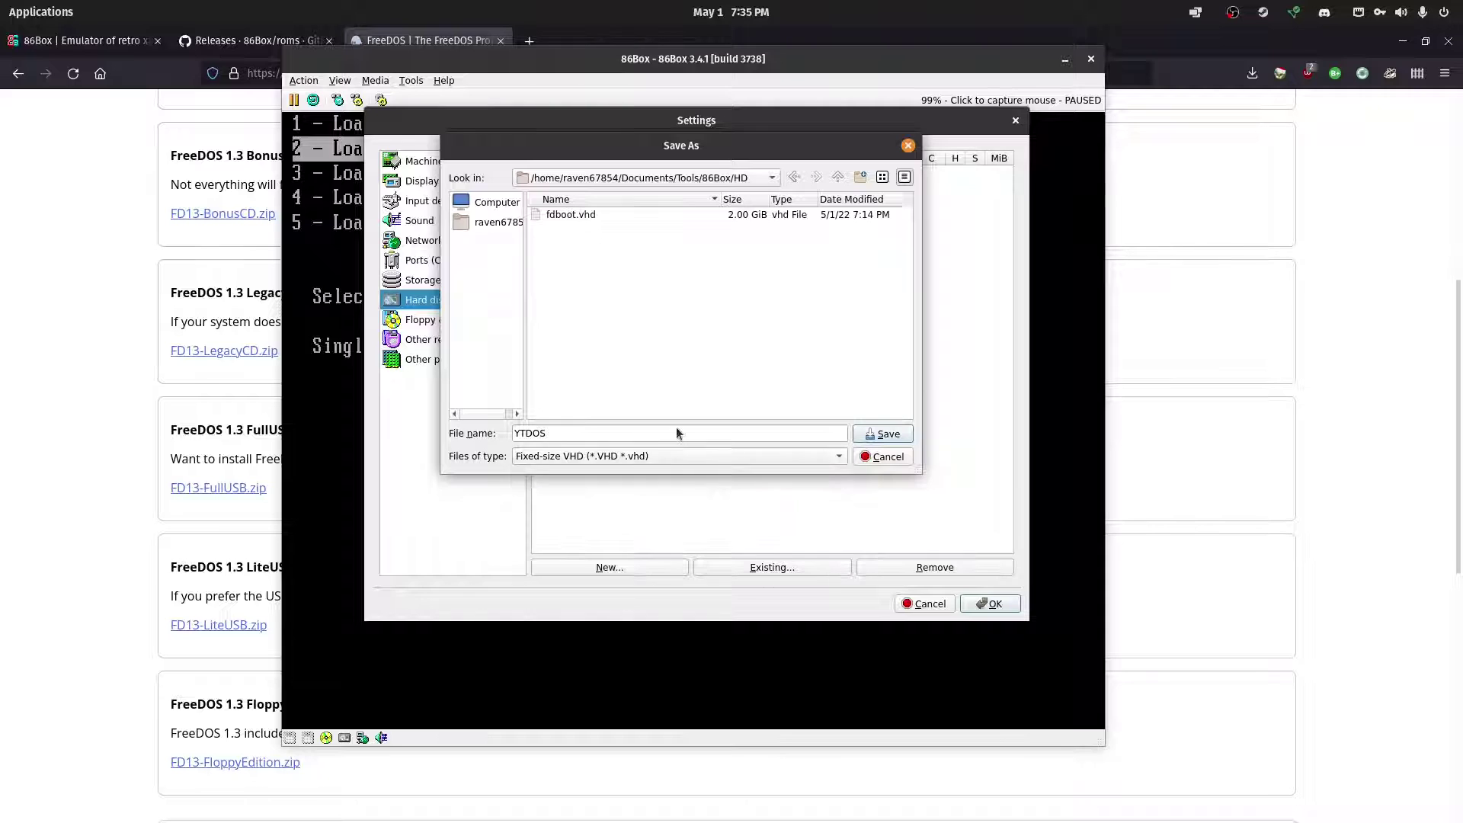
left_click(878, 435)
double_click(620, 332)
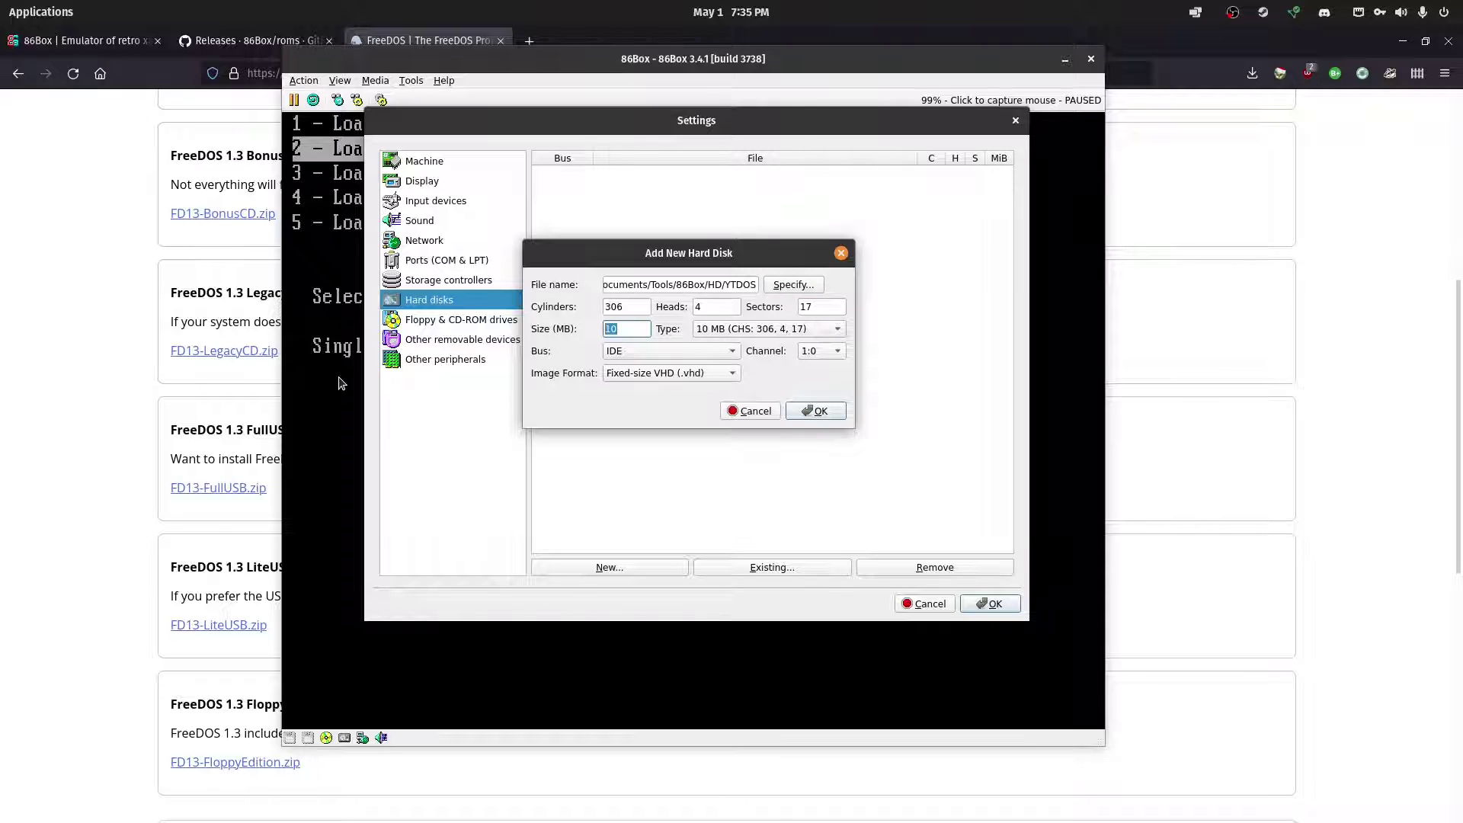
type("2047")
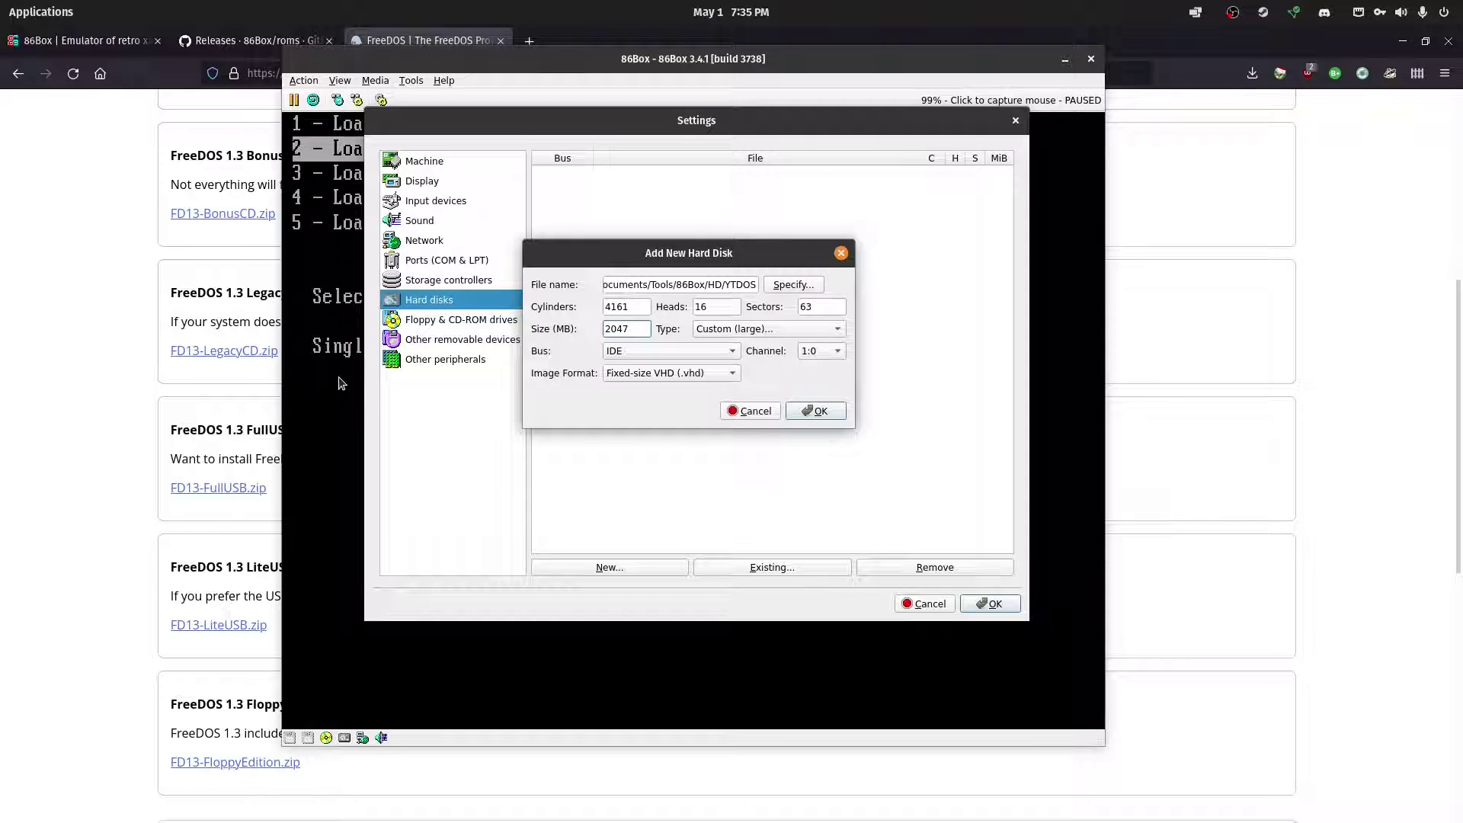
key("BackSpace")
key("BackSpace")
type("0")
key("BackSpace")
key("BackSpace")
key("BackSpace")
type("1999")
key("BackSpace")
key("BackSpace")
key("BackSpace")
key("BackSpace")
type("2047")
Step: Create the YTDOS disk image with the Custom (large) type on the IDE bus
left_click(764, 328)
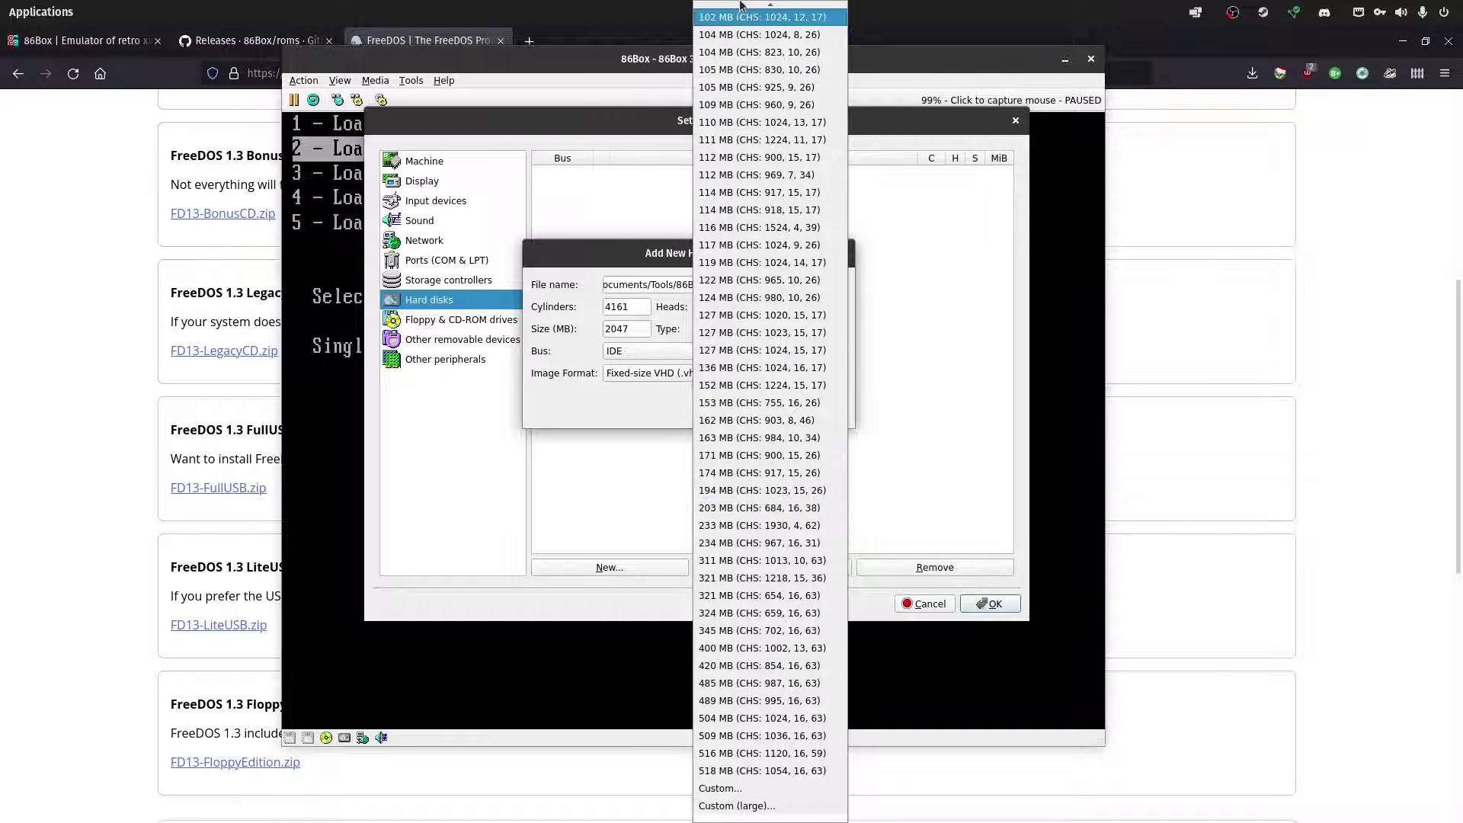
left_click(561, 404)
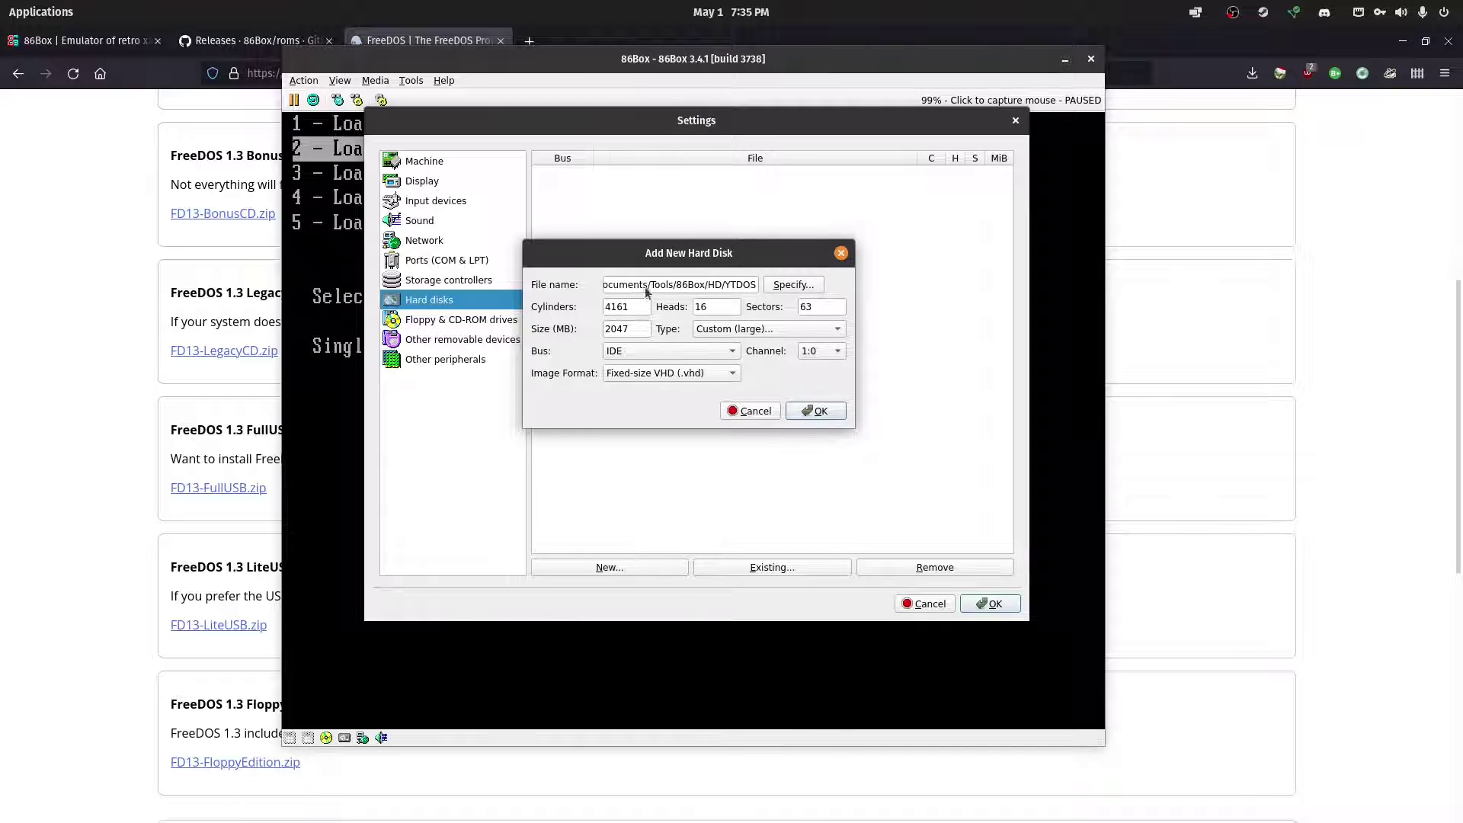
left_click(822, 416)
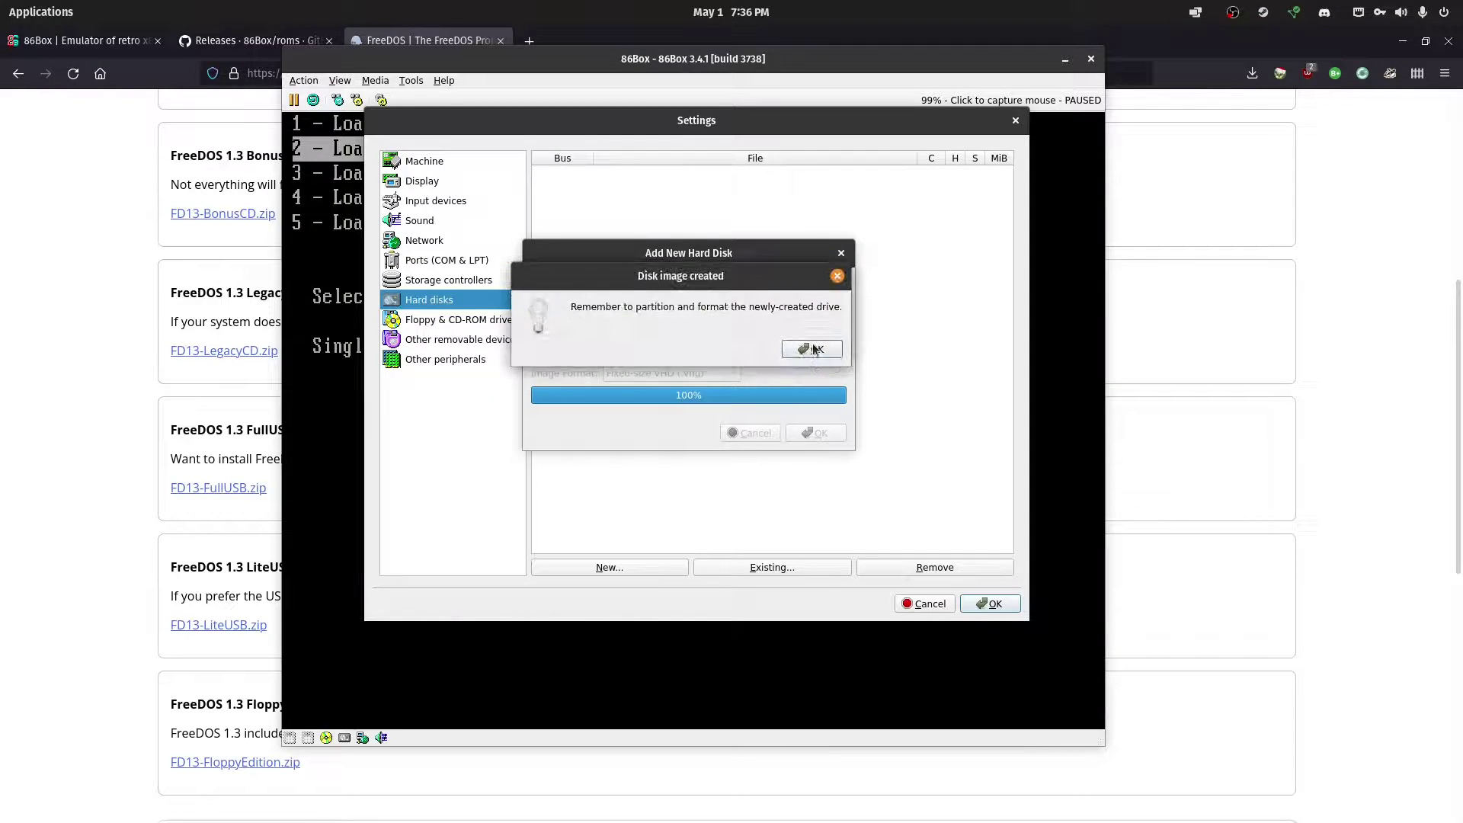
left_click(813, 350)
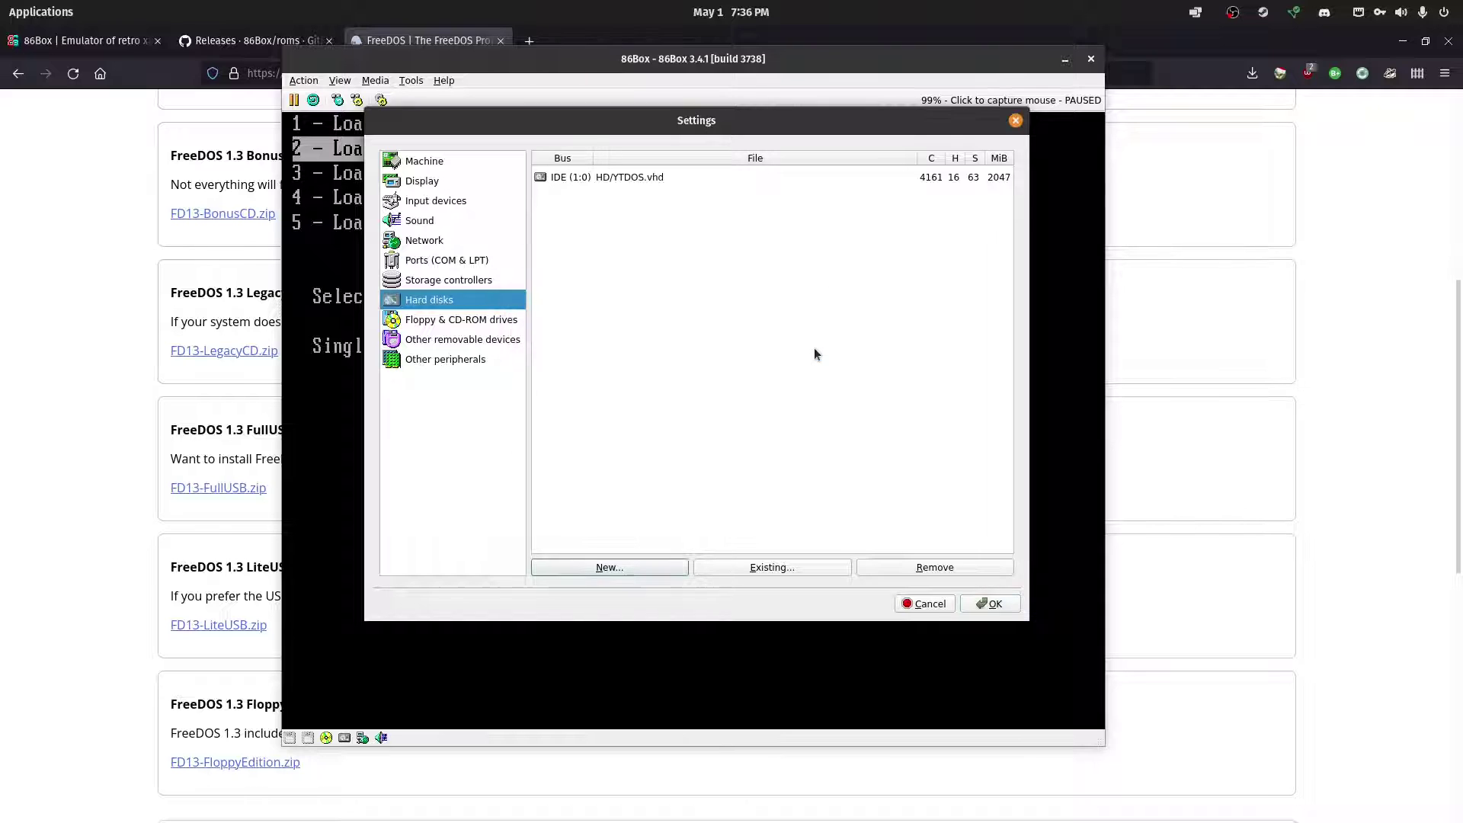
Step: Review the floppy and CD-ROM drive settings, keeping 3.5" 1.44M as the first floppy drive's type
left_click(444, 325)
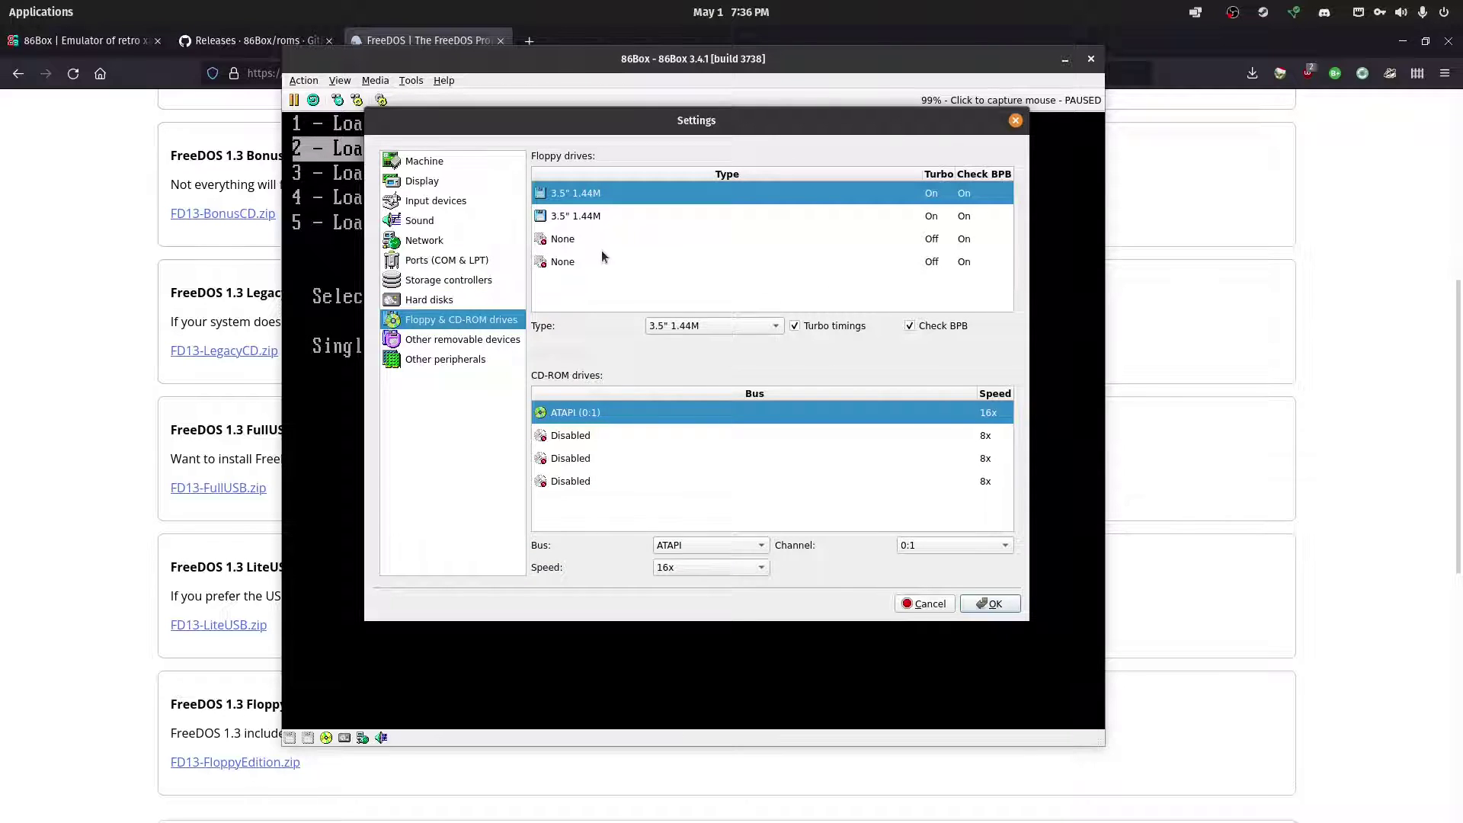
left_click(695, 328)
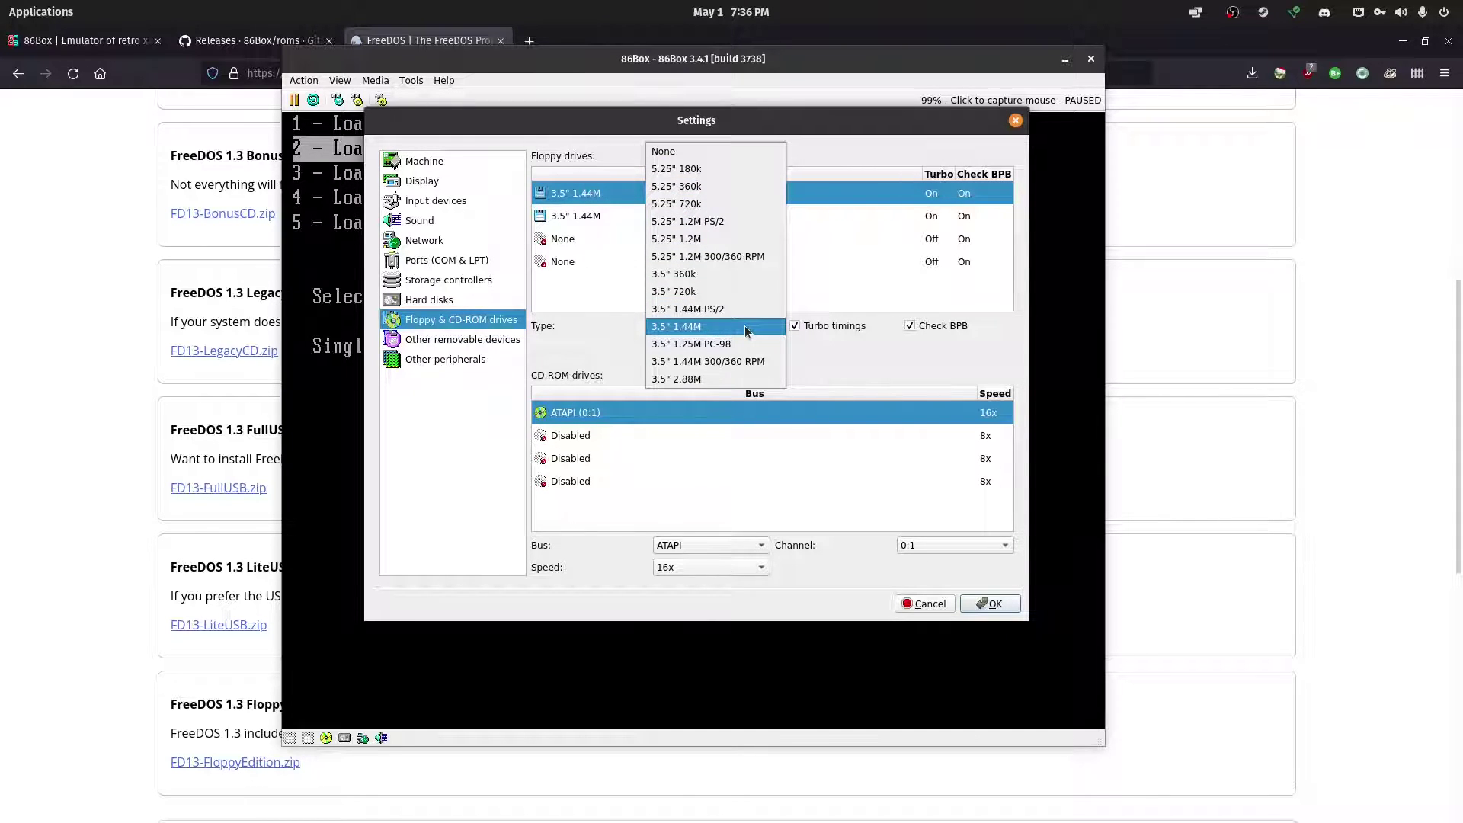
left_click(689, 326)
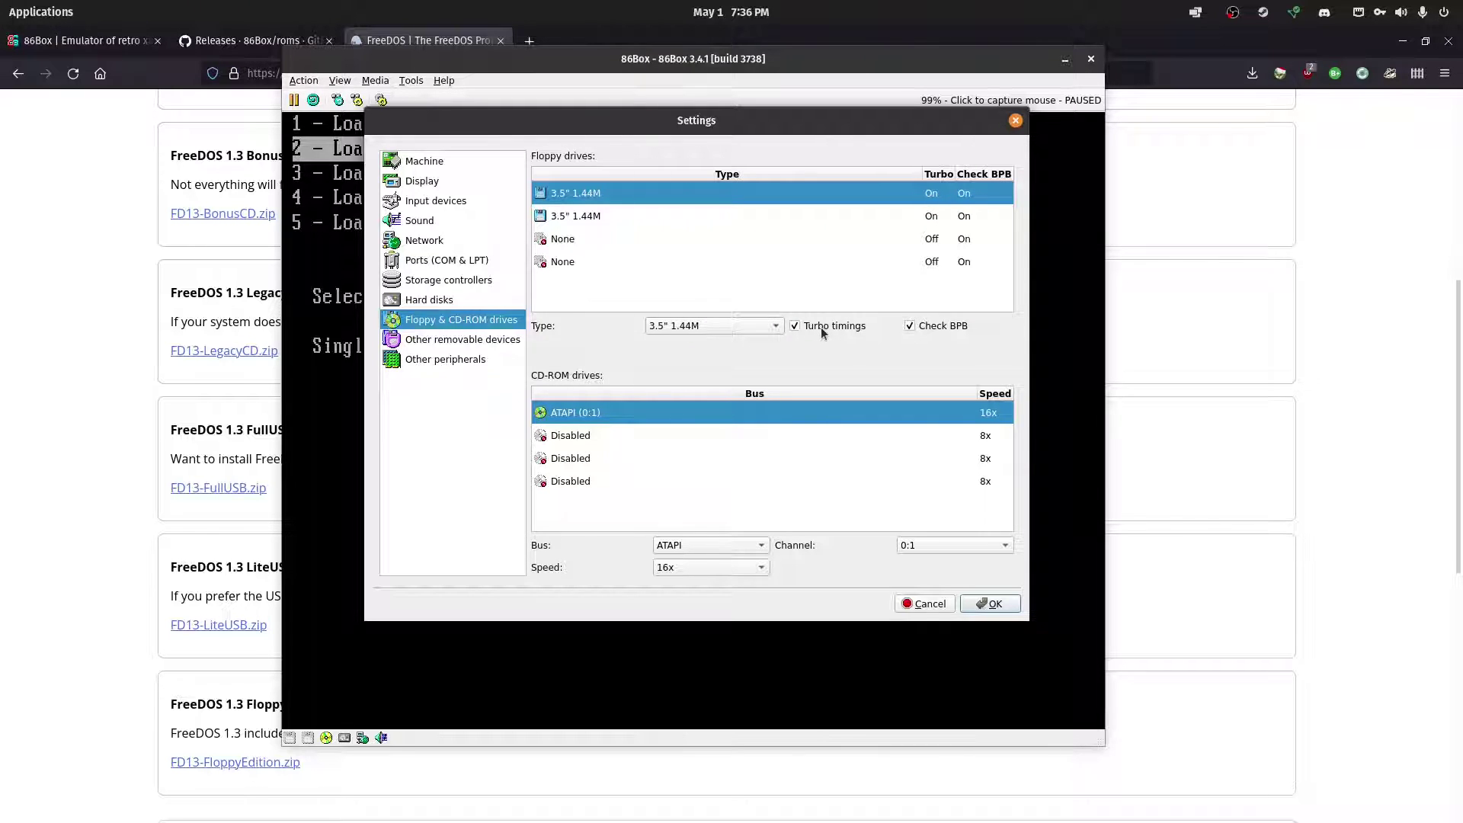
Step: Assign the HD/YTDOS.vhd hard disk to IDE channel 0:0
left_click(468, 282)
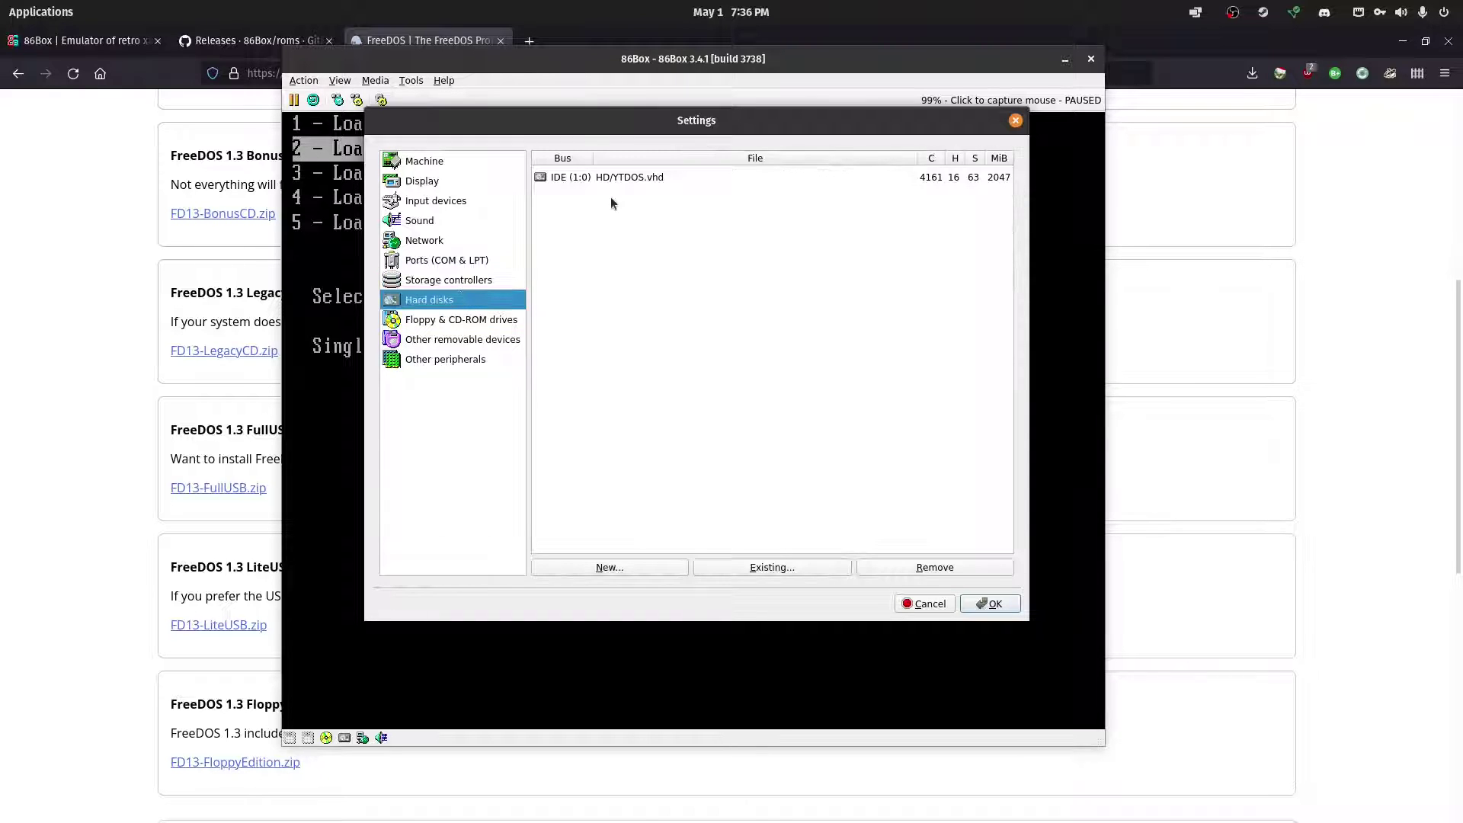
left_click(617, 178)
left_click(951, 541)
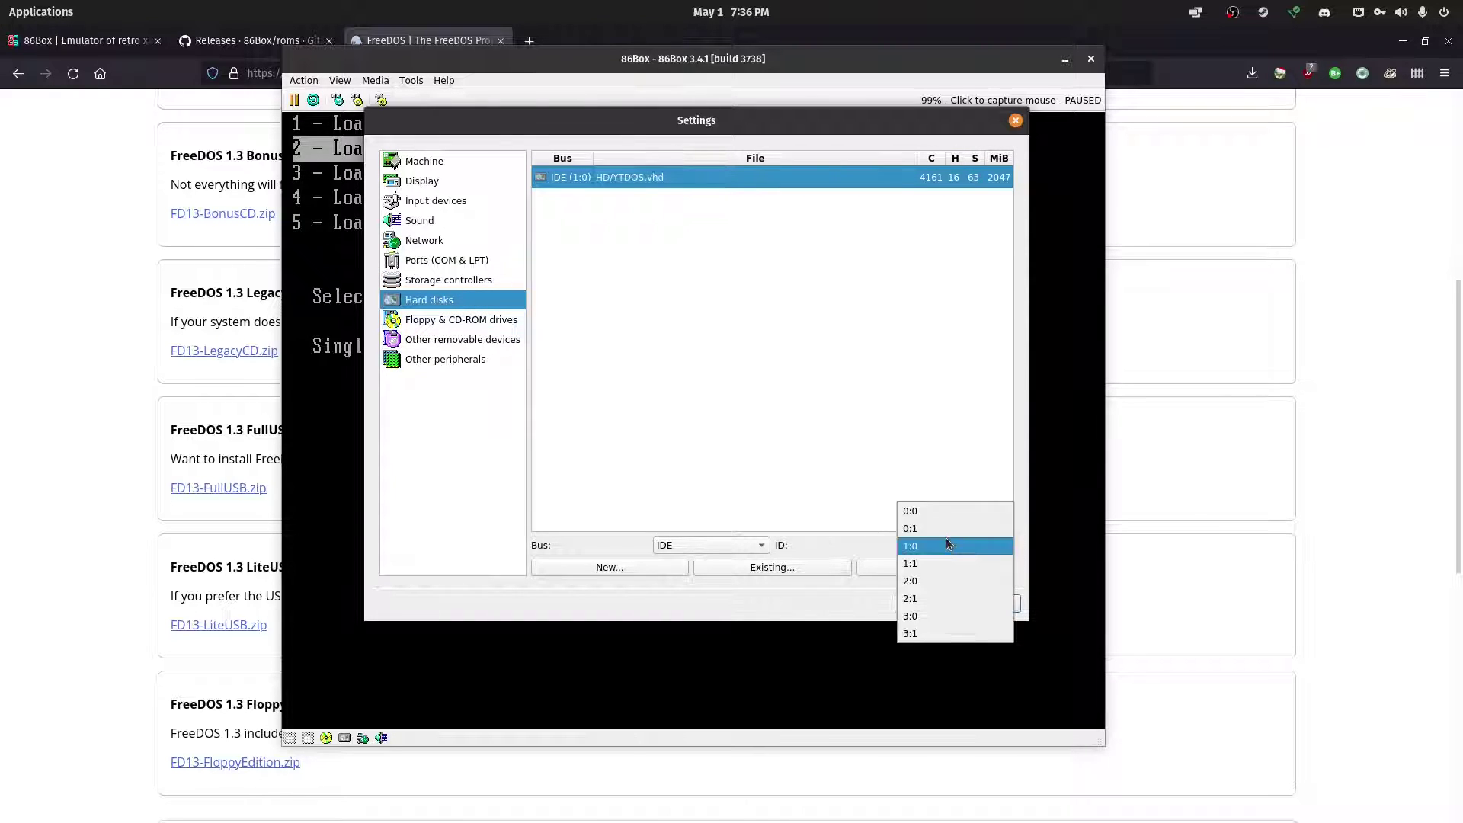
left_click(932, 507)
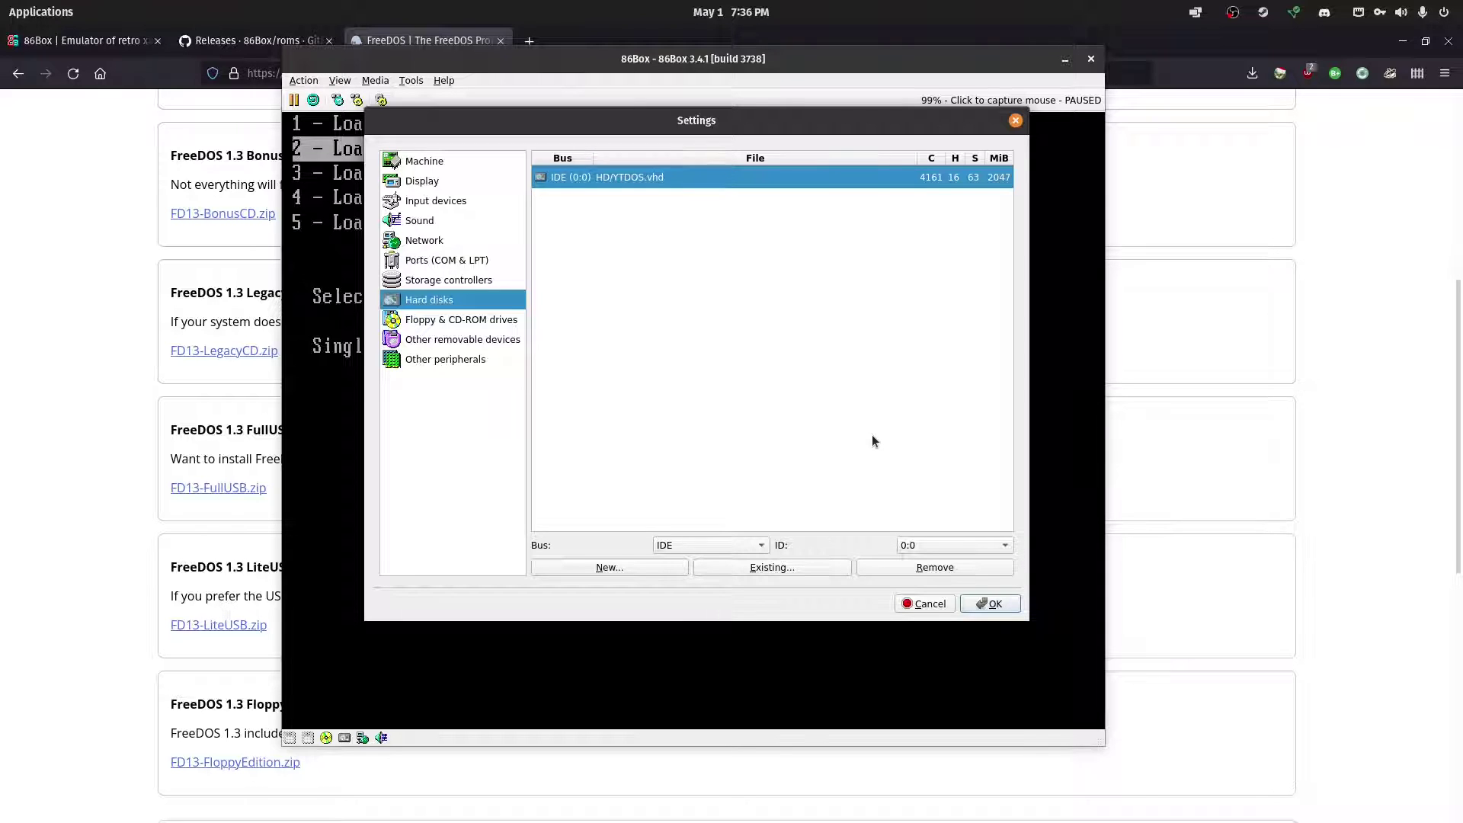
Step: Review the settings for floppy and CD-ROM drives, other removable devices and other peripherals
left_click(406, 321)
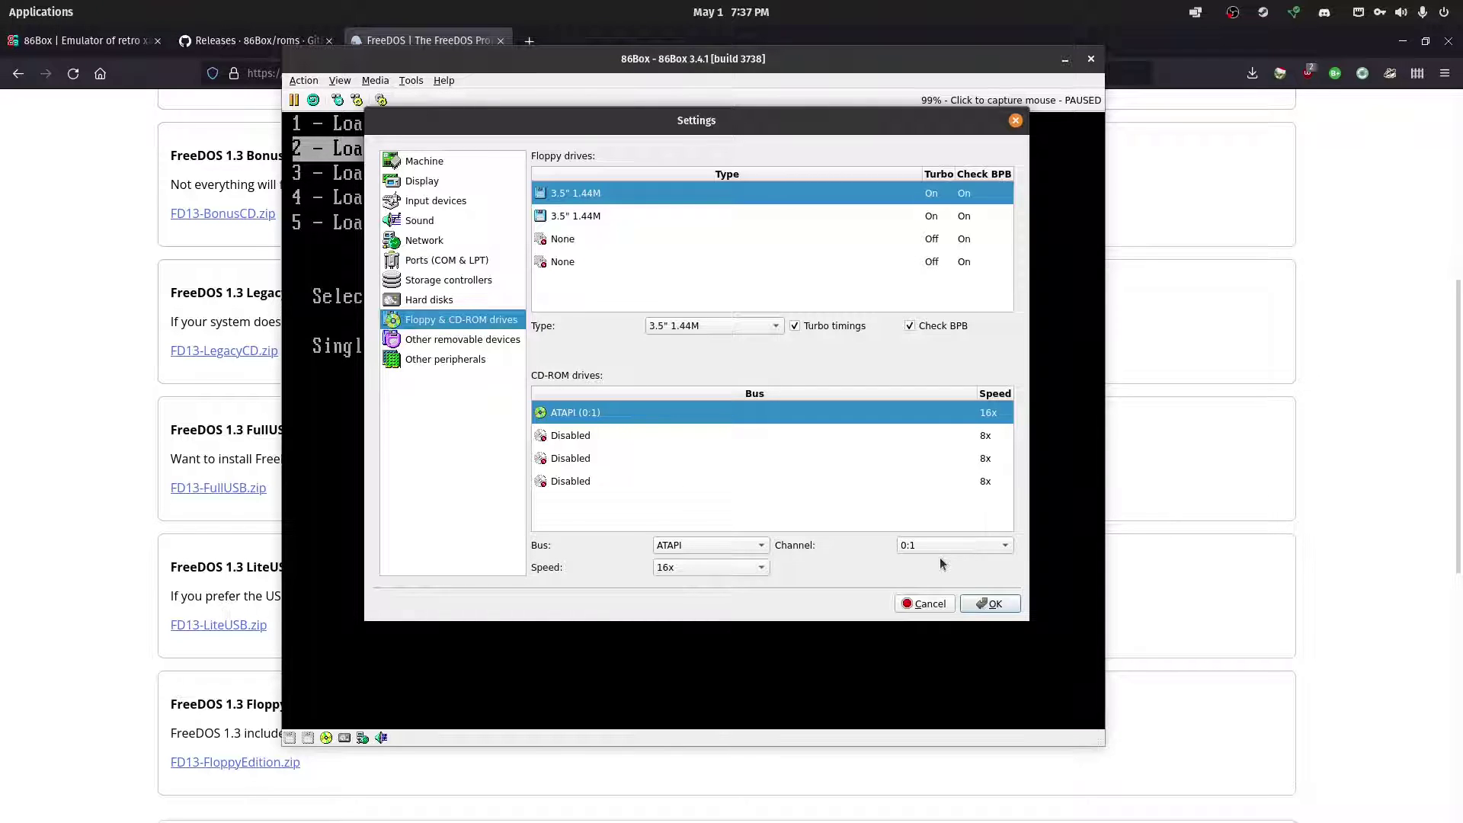
left_click(471, 341)
left_click(456, 358)
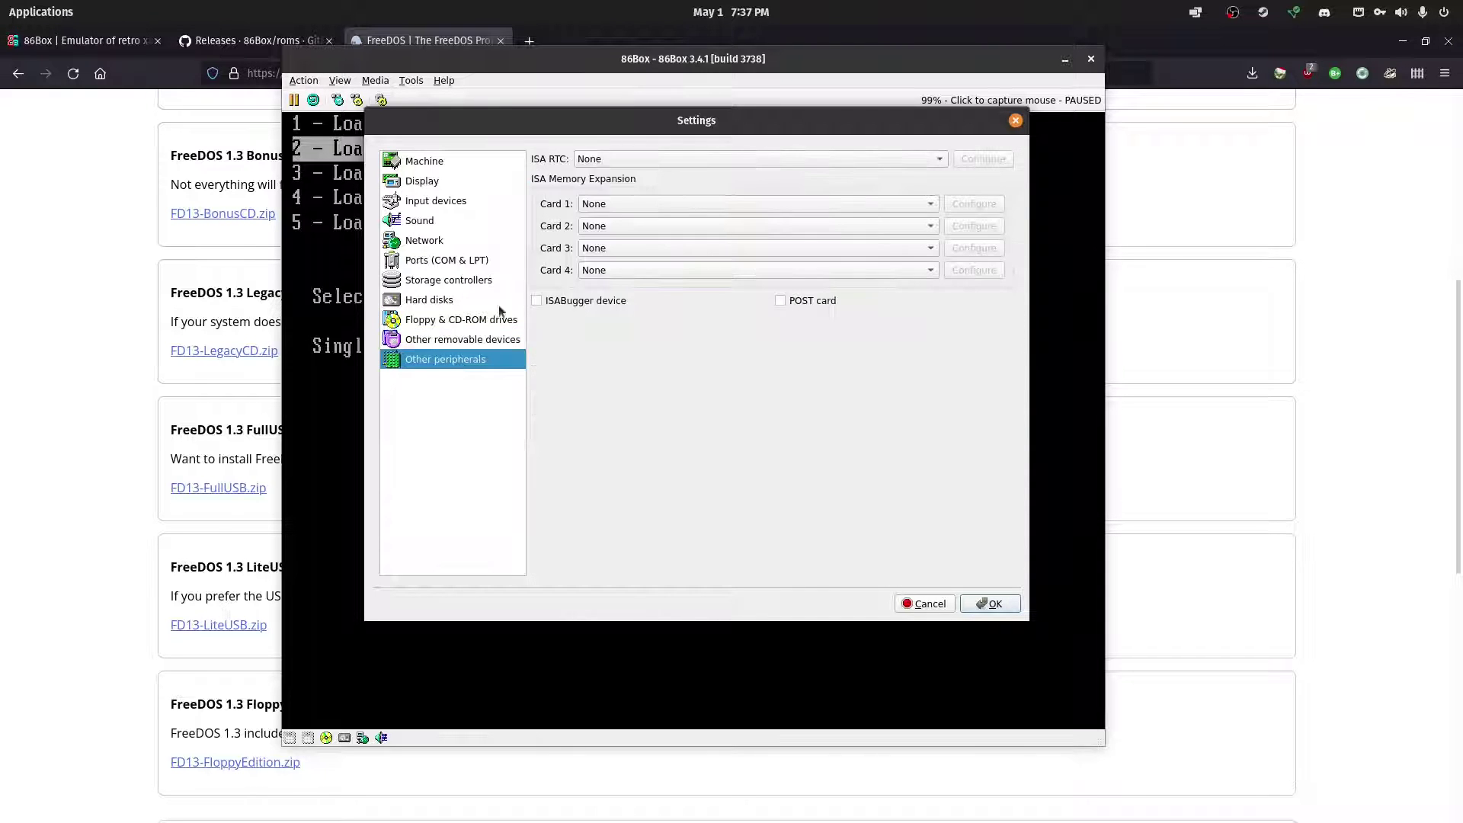
left_click(427, 344)
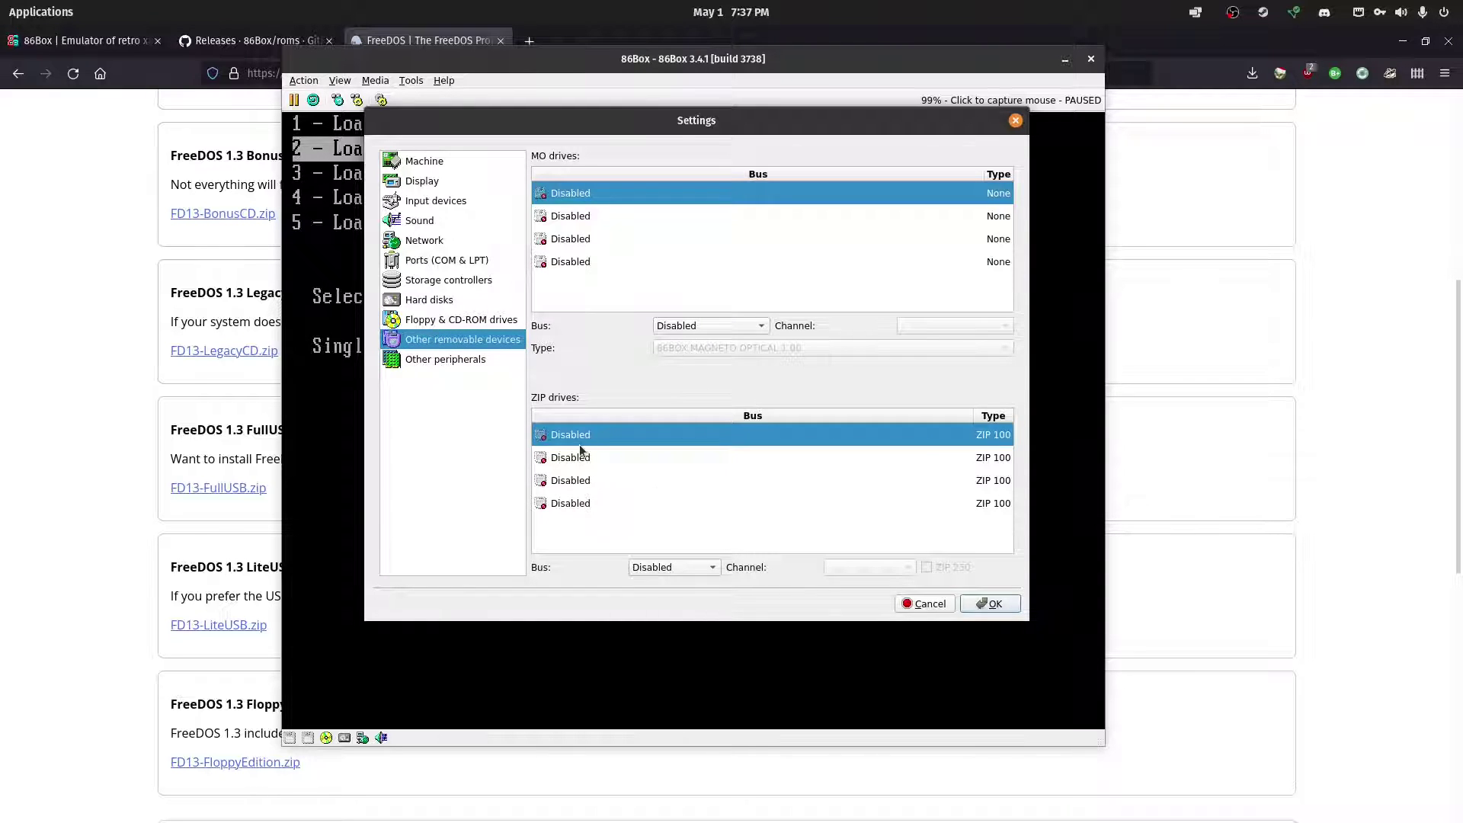
left_click(460, 359)
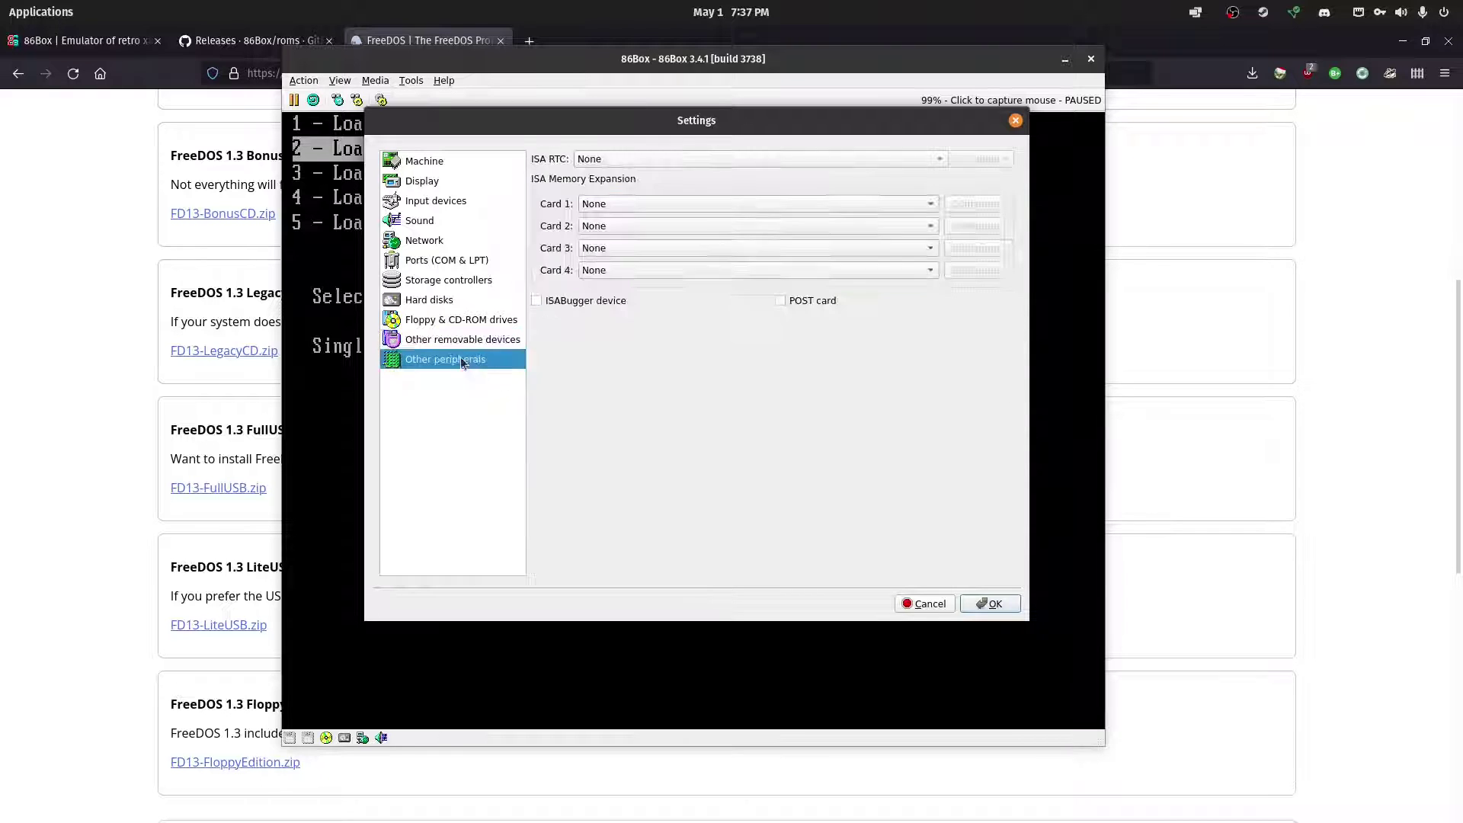
Step: Save the machine settings and hard reset the emulated PC
left_click(990, 605)
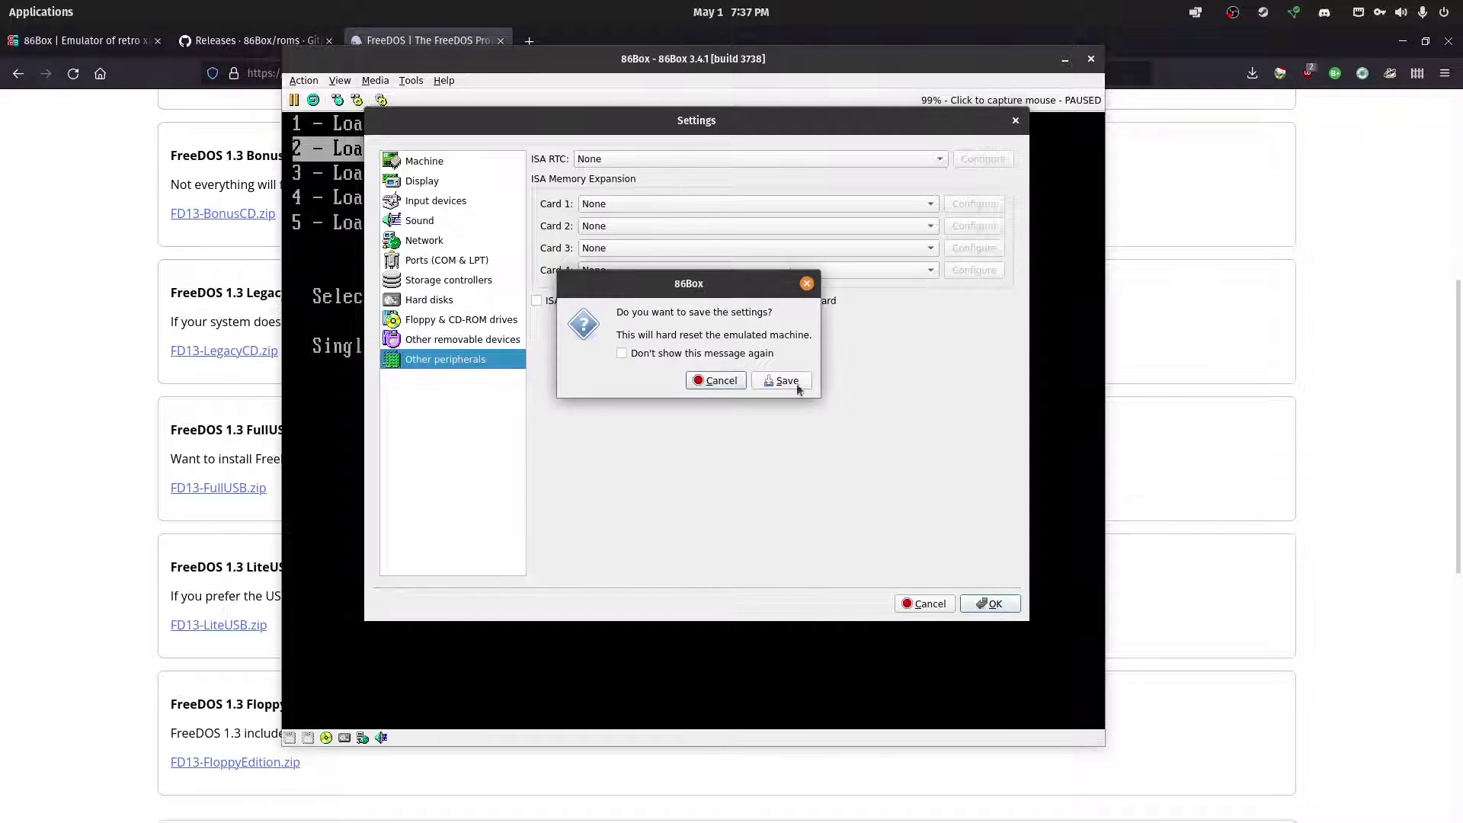
left_click(788, 381)
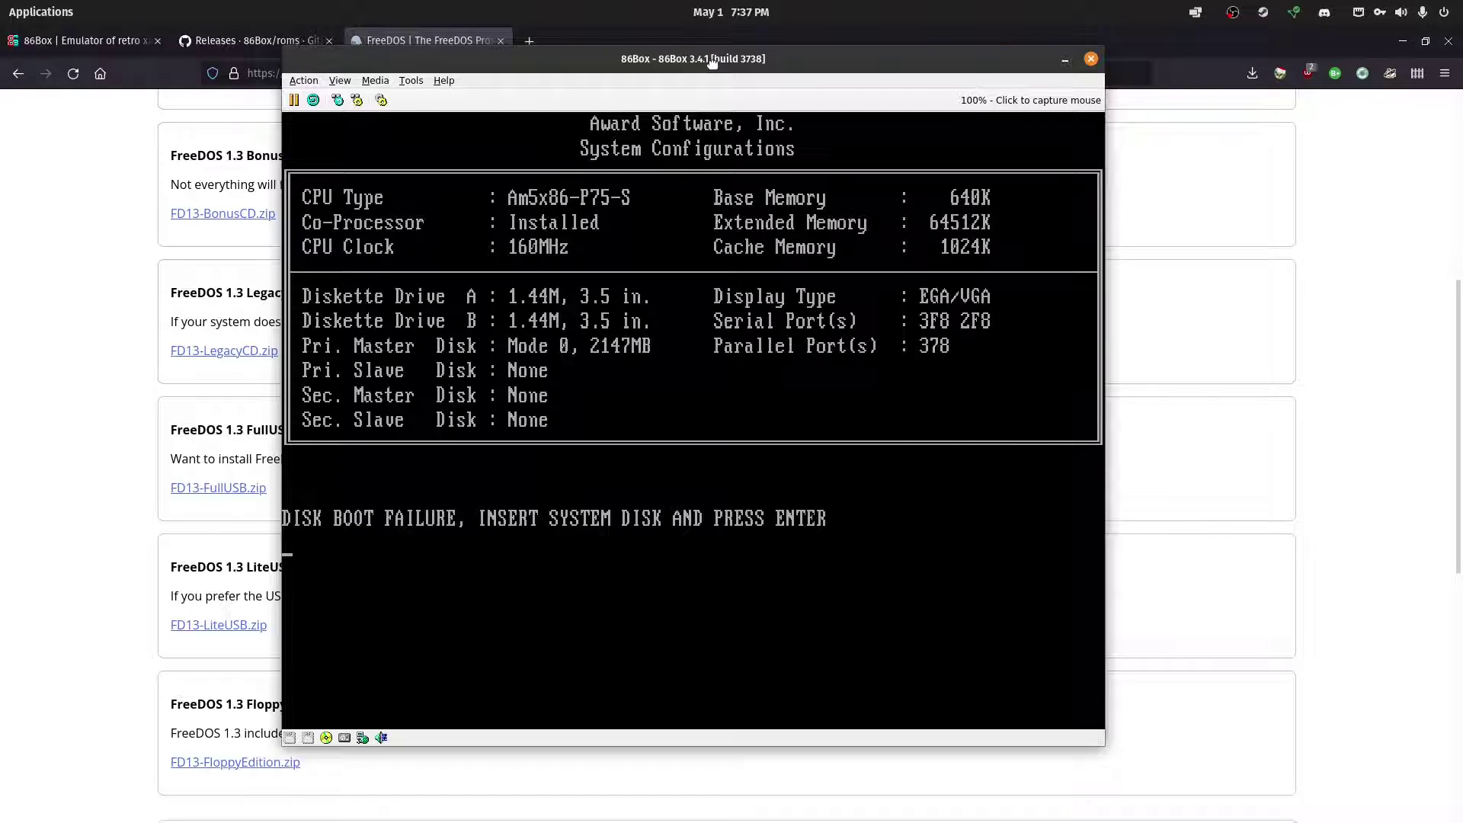
left_click_drag(712, 62, 724, 65)
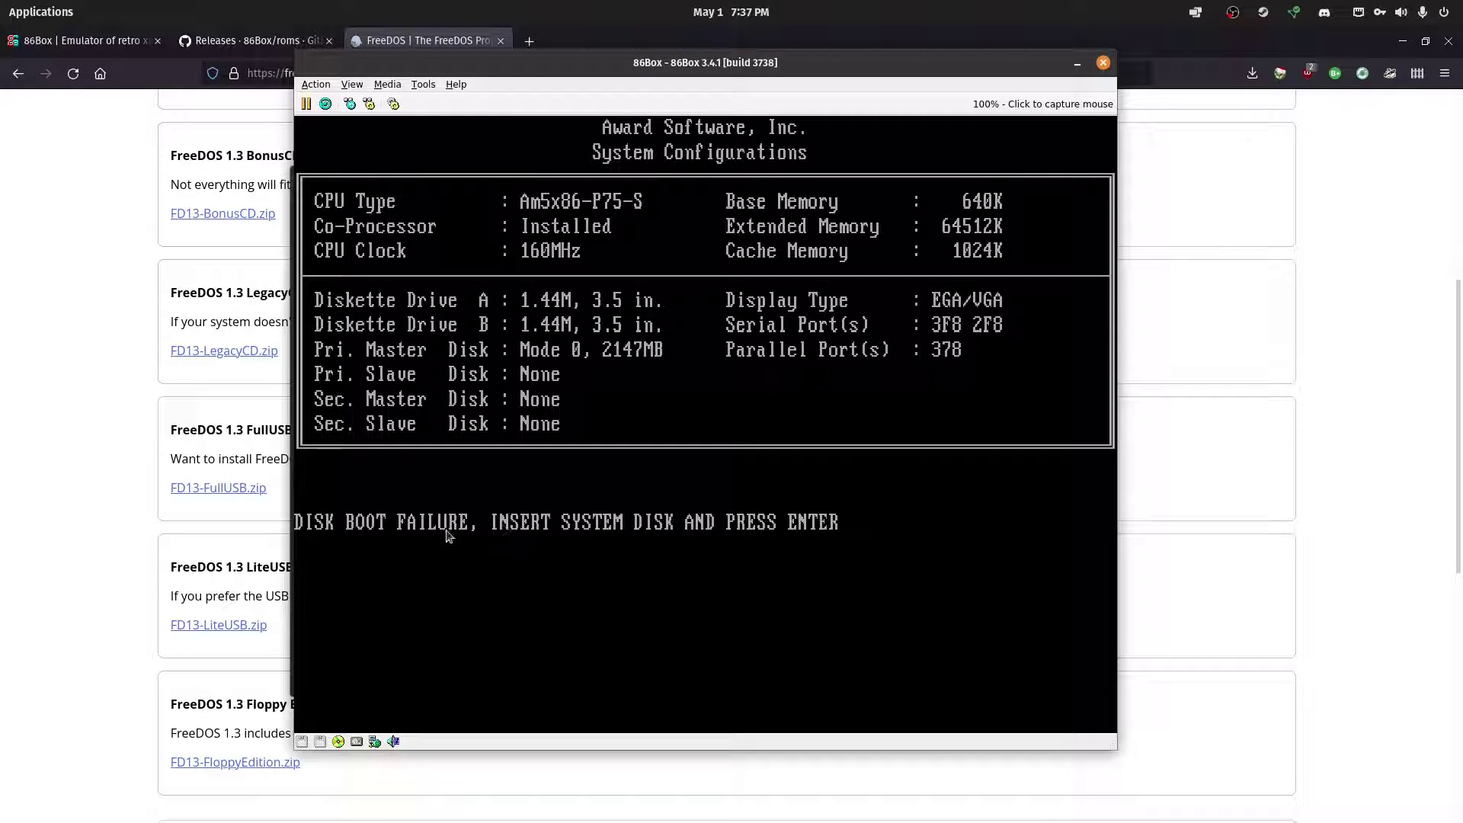
Step: Load the existing FreeDOS boot floppy image from the discs folder into Floppy 1 and boot the machine from it
left_click(299, 740)
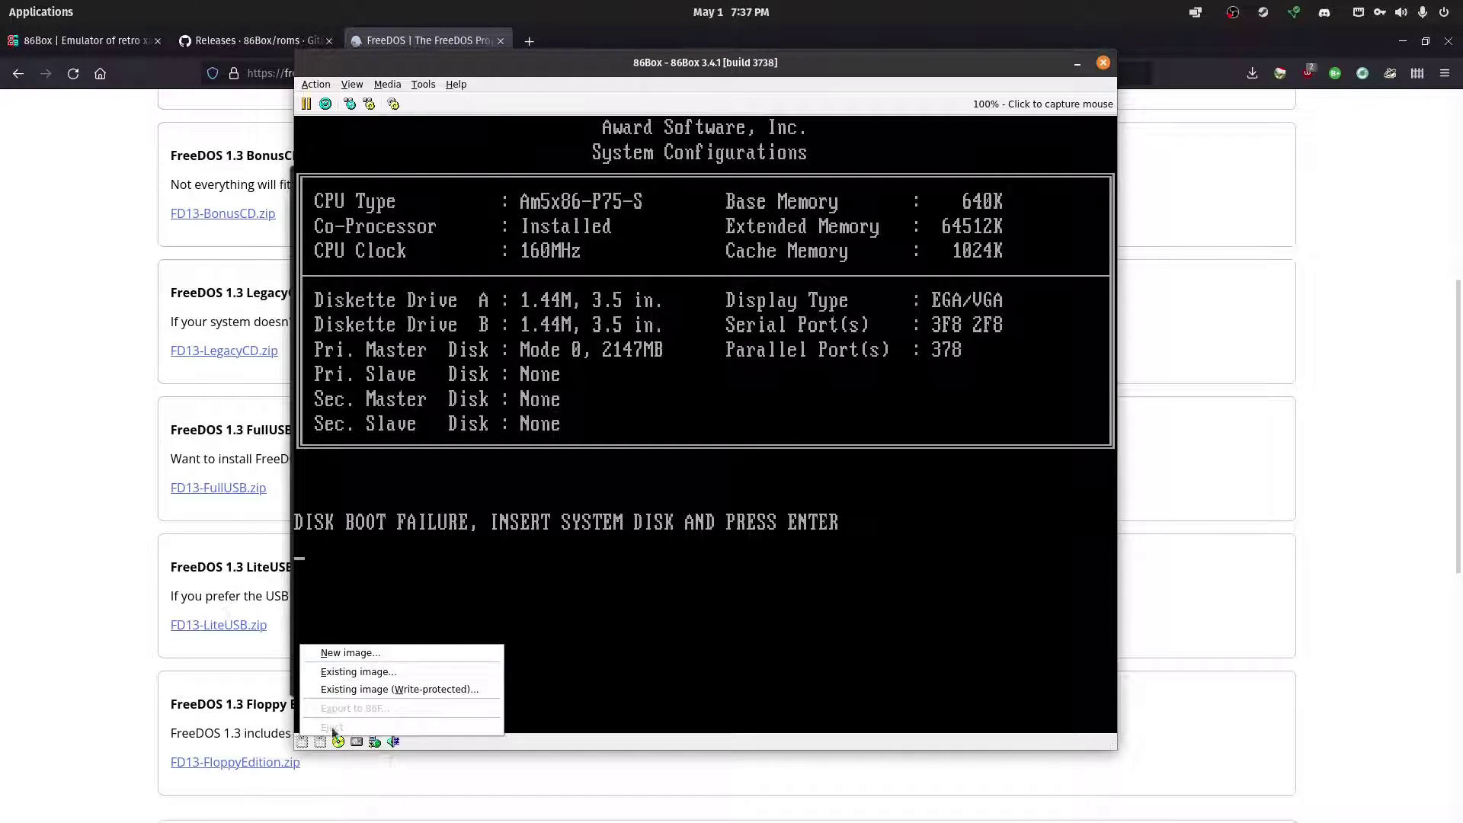
left_click(662, 469)
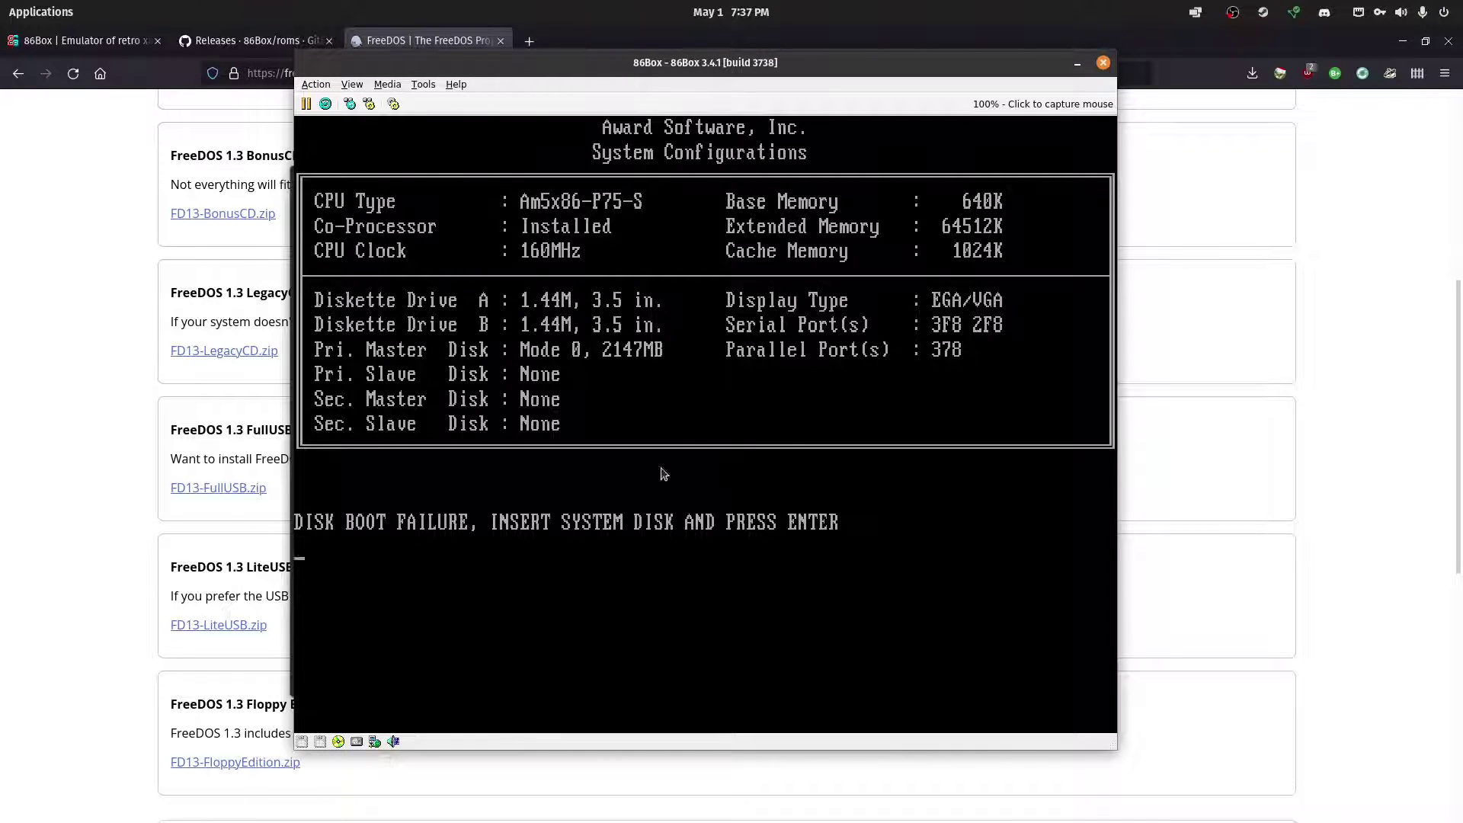
left_click(387, 86)
mouse_move(609, 101)
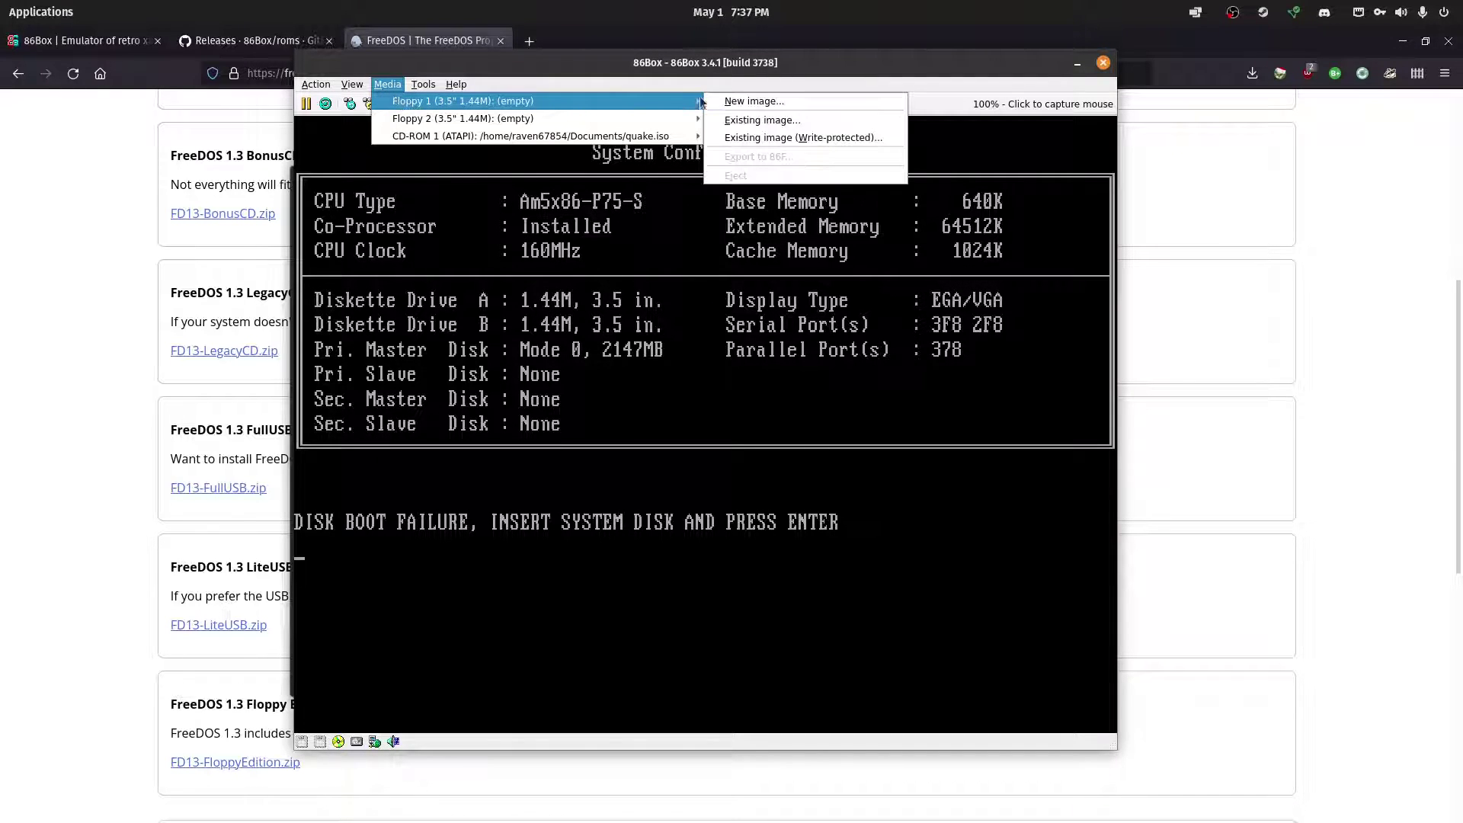
left_click(812, 119)
left_click(857, 242)
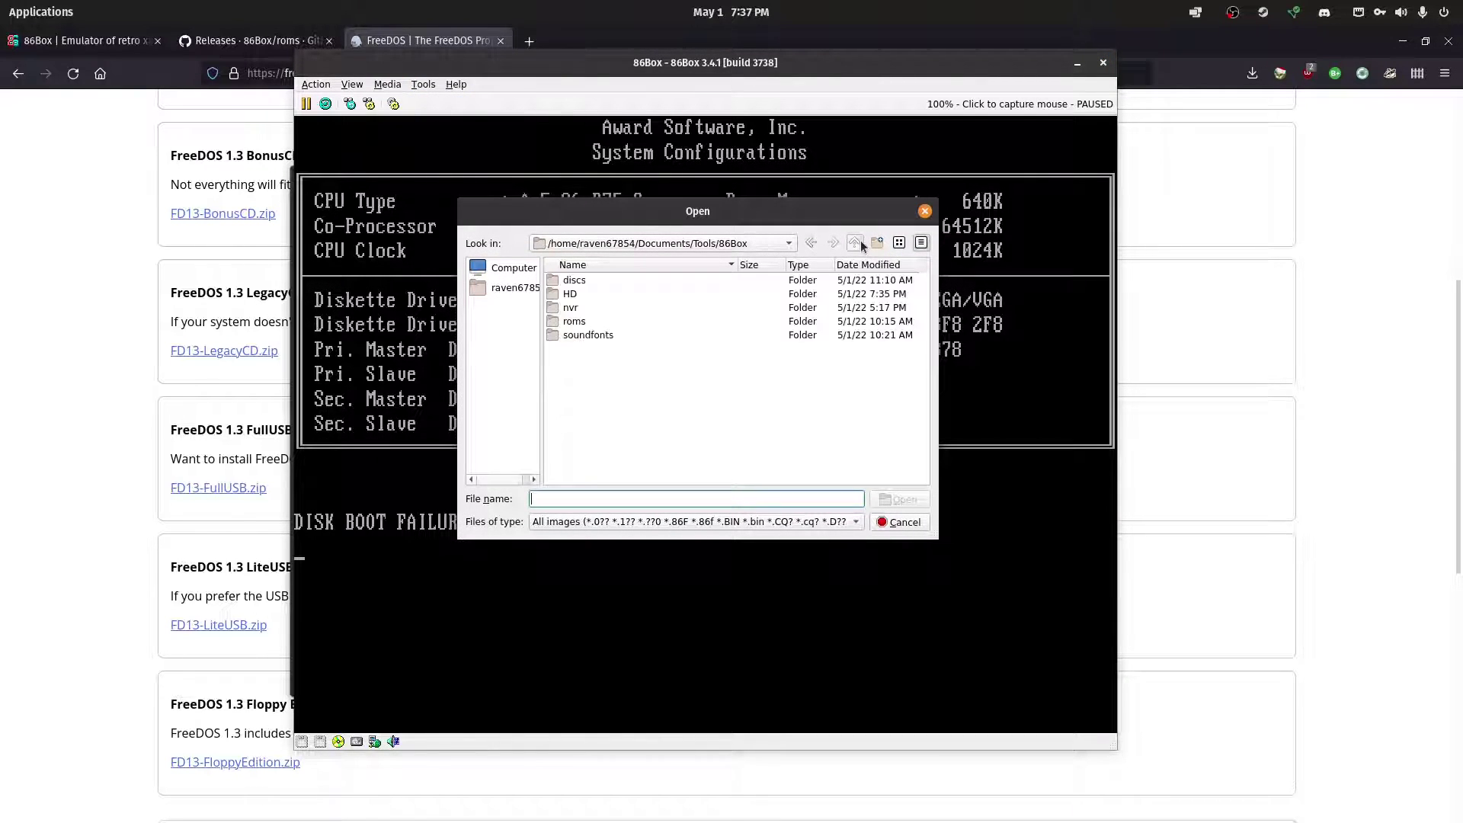
double_click(597, 281)
double_click(597, 280)
double_click(600, 280)
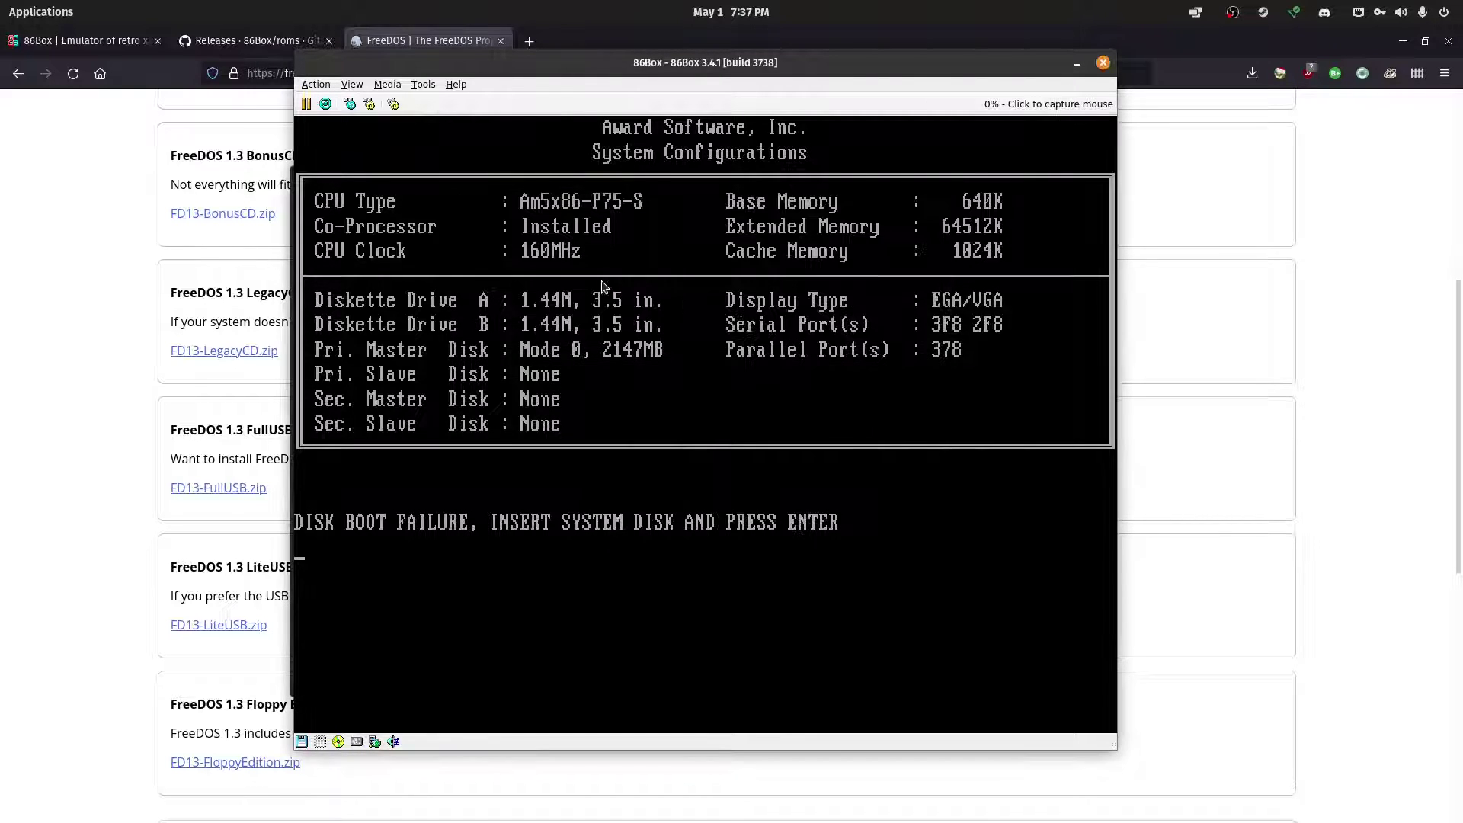
key("Return")
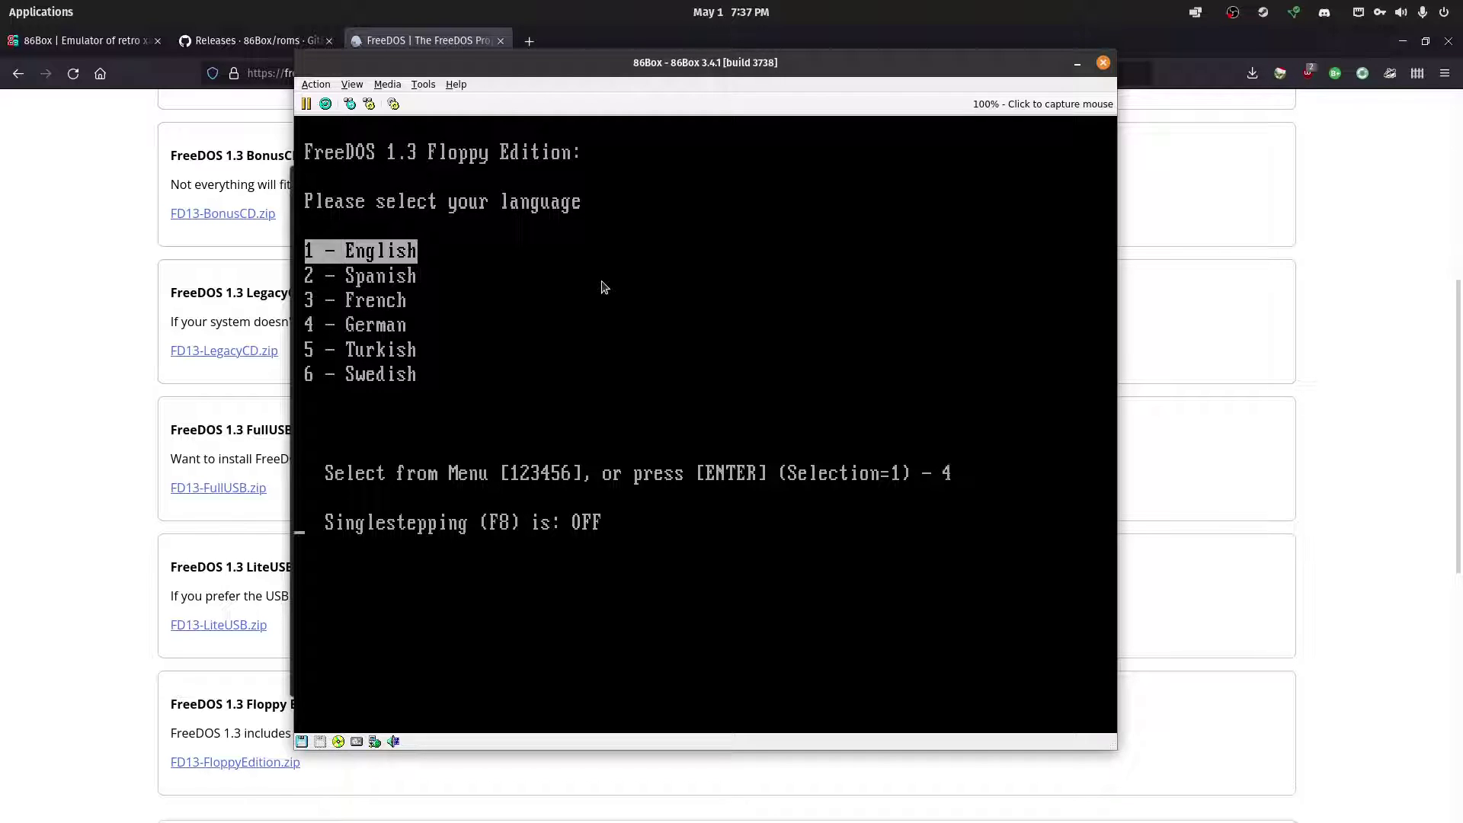
Step: Start the FreeDOS 1.3 installation in English, let it partition drive C: automatically and reboot the machine
key("Return")
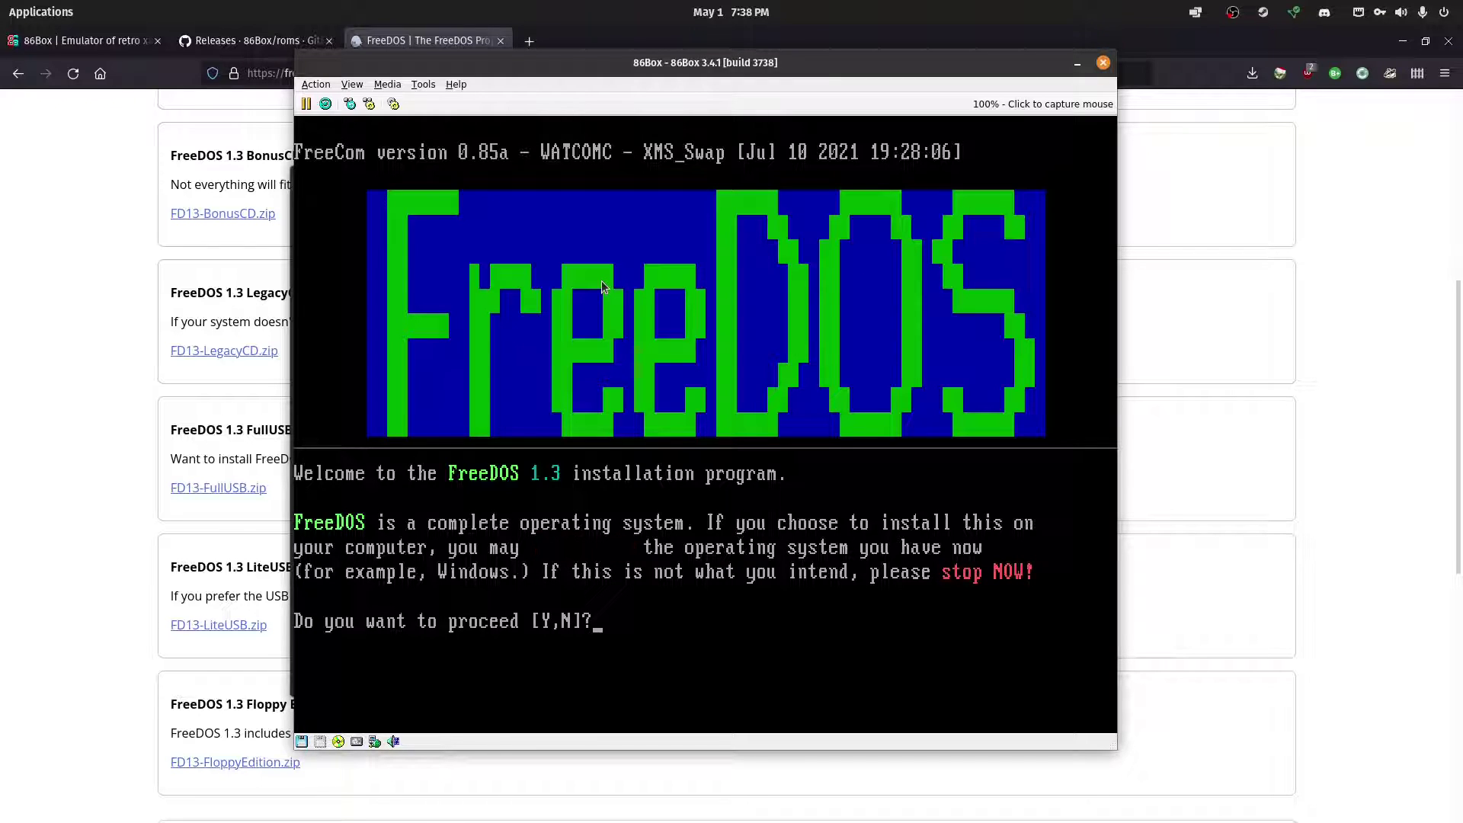
type("Y")
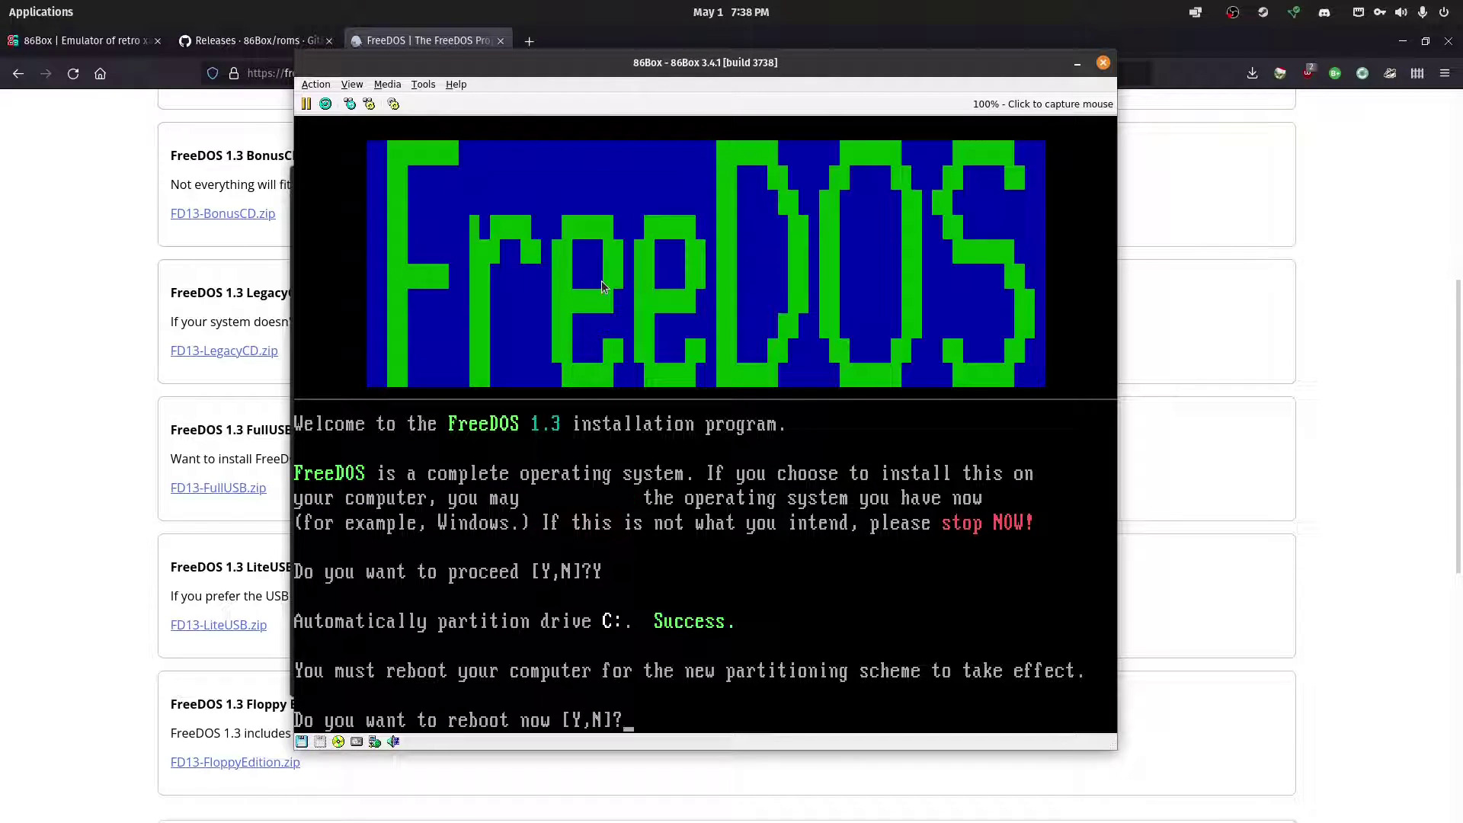
key("Return")
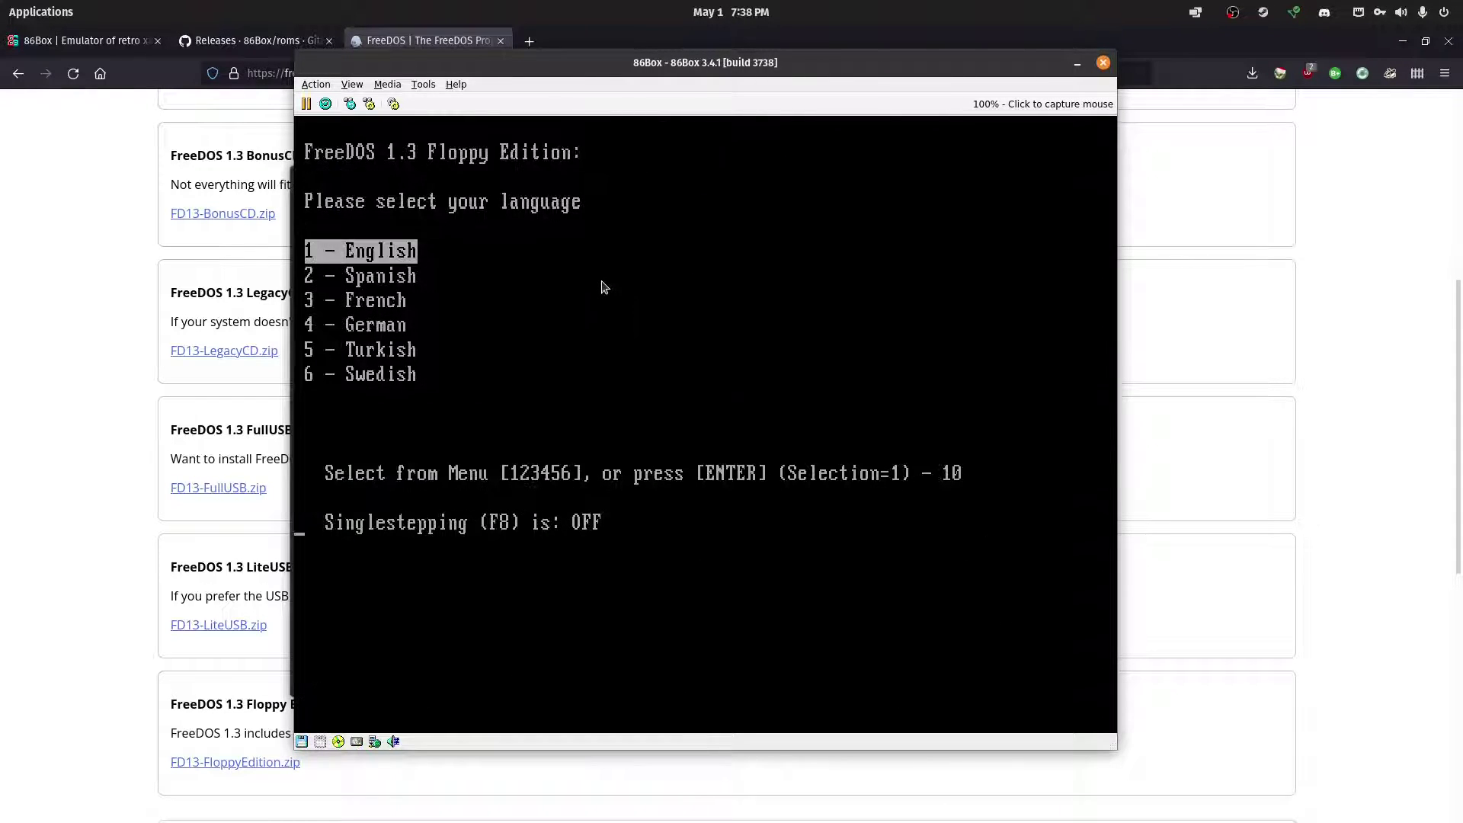
Step: Resume the FreeDOS 1.3 installer in English, format drive C: and agree to install the system on it
key("Return")
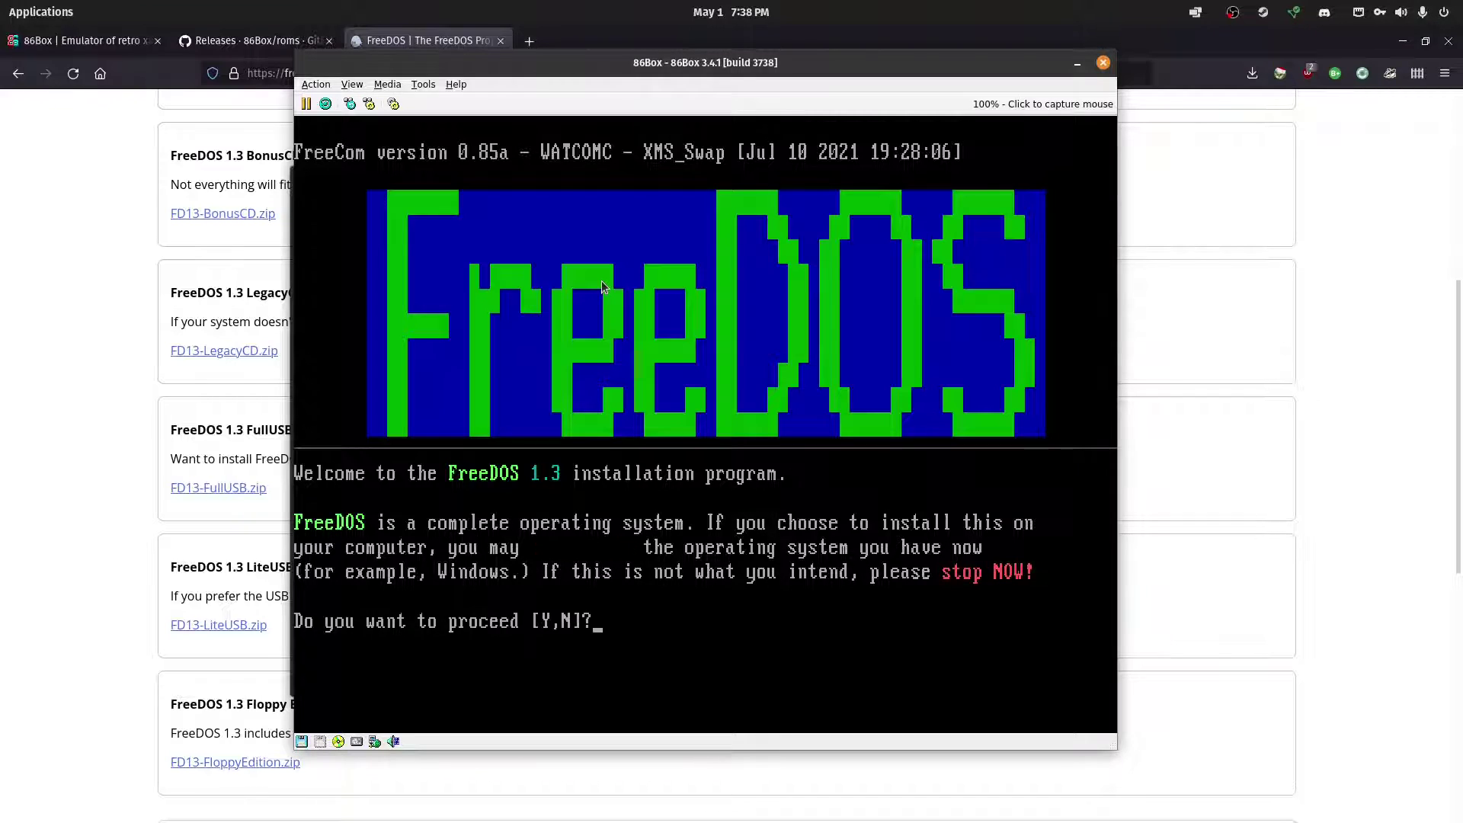
type("Y")
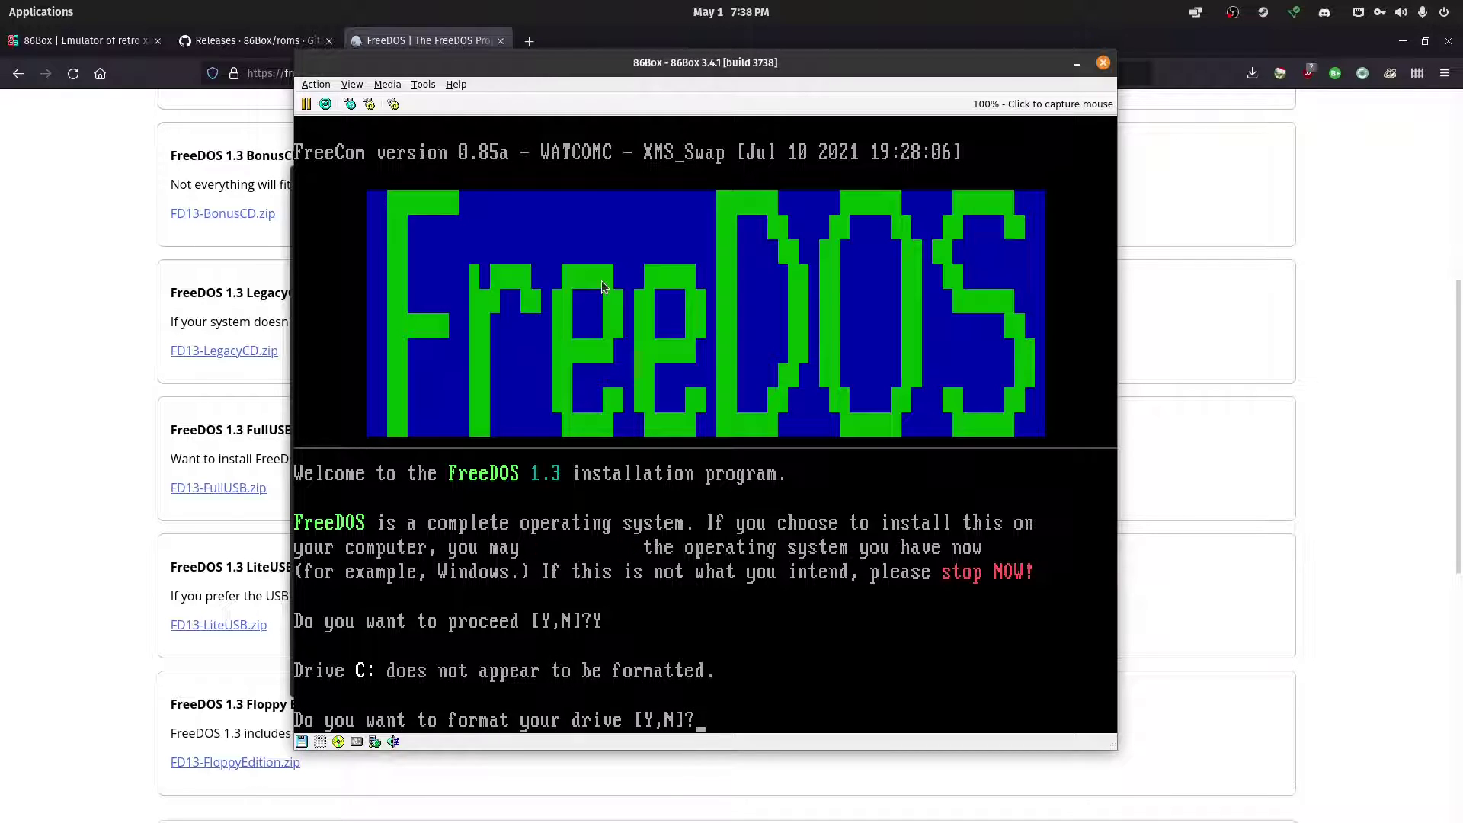
type("Y")
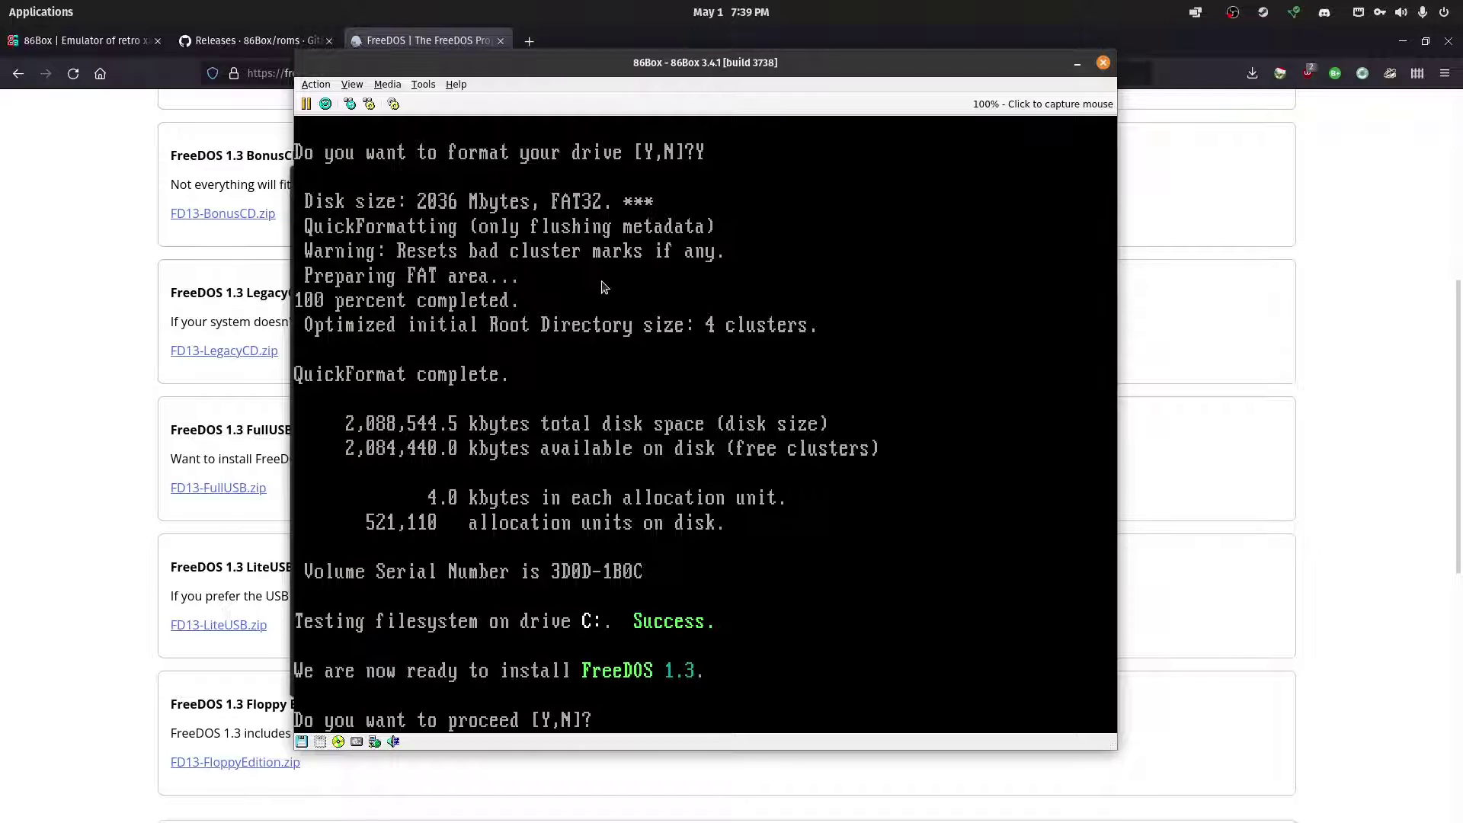
type("Y")
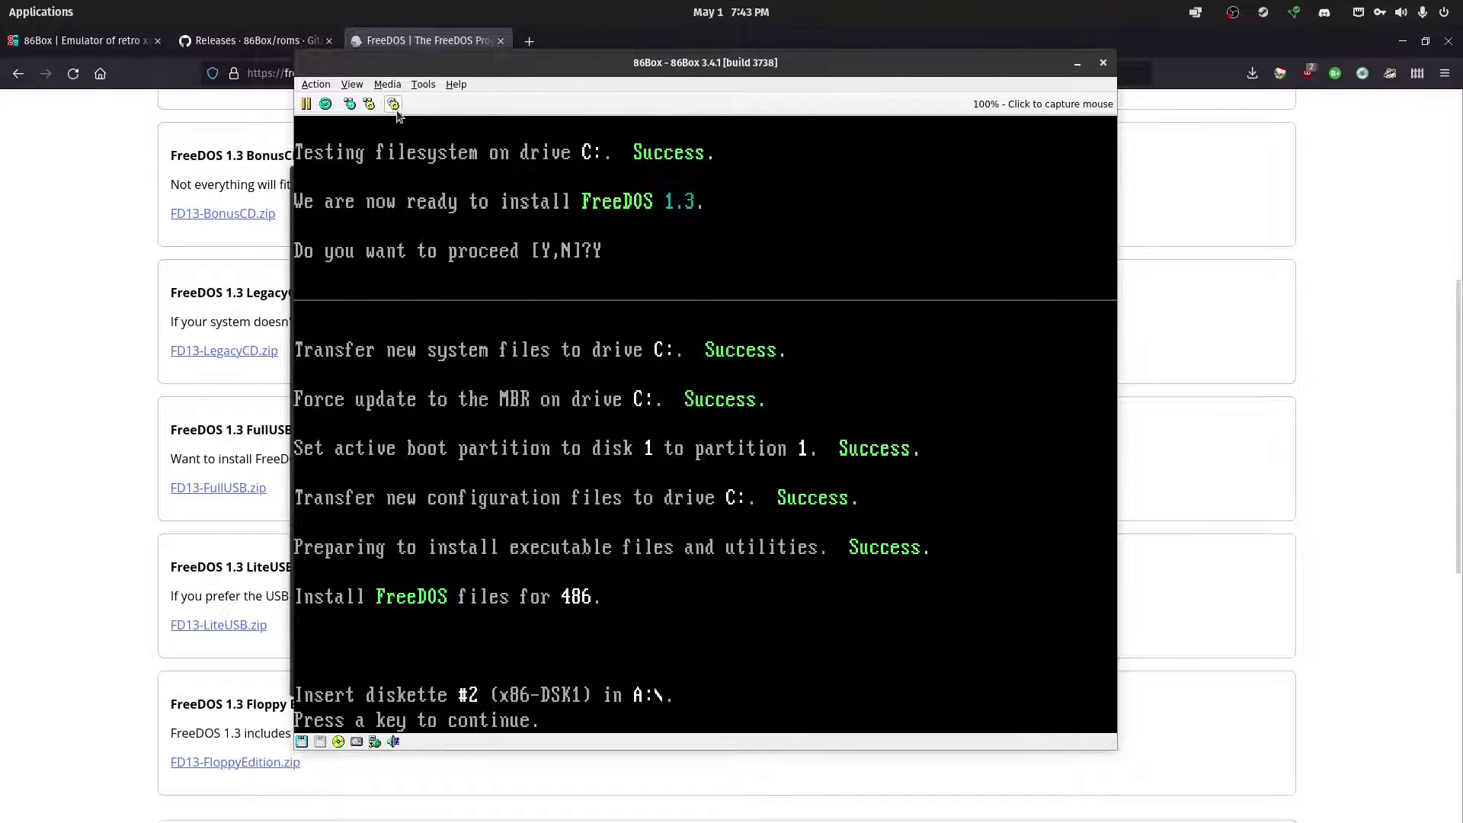
Step: Load the existing image x86DSK01.img into Floppy 1 and continue the FreeDOS installation with diskette #2
left_click(388, 85)
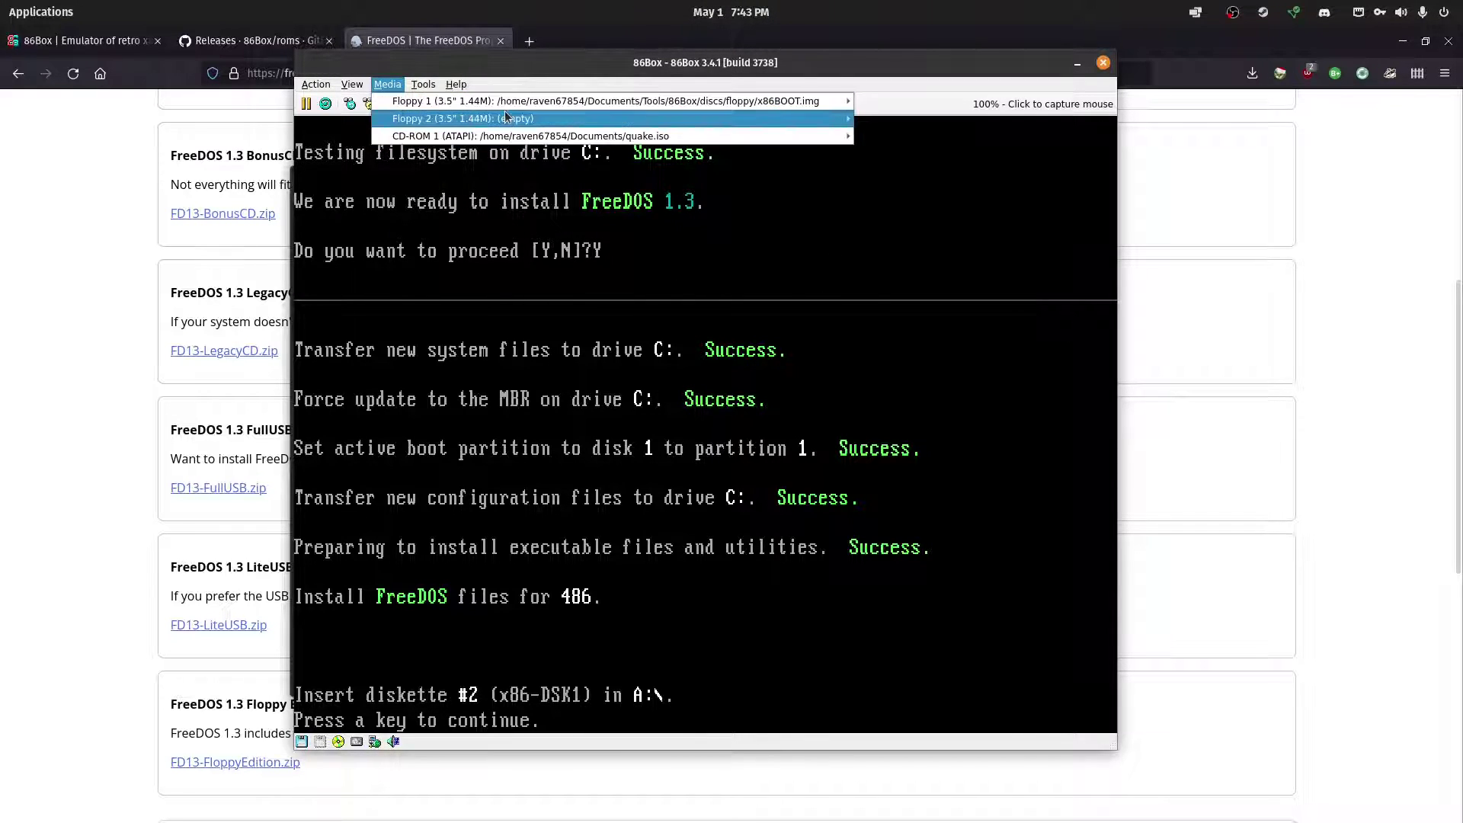
mouse_move(527, 107)
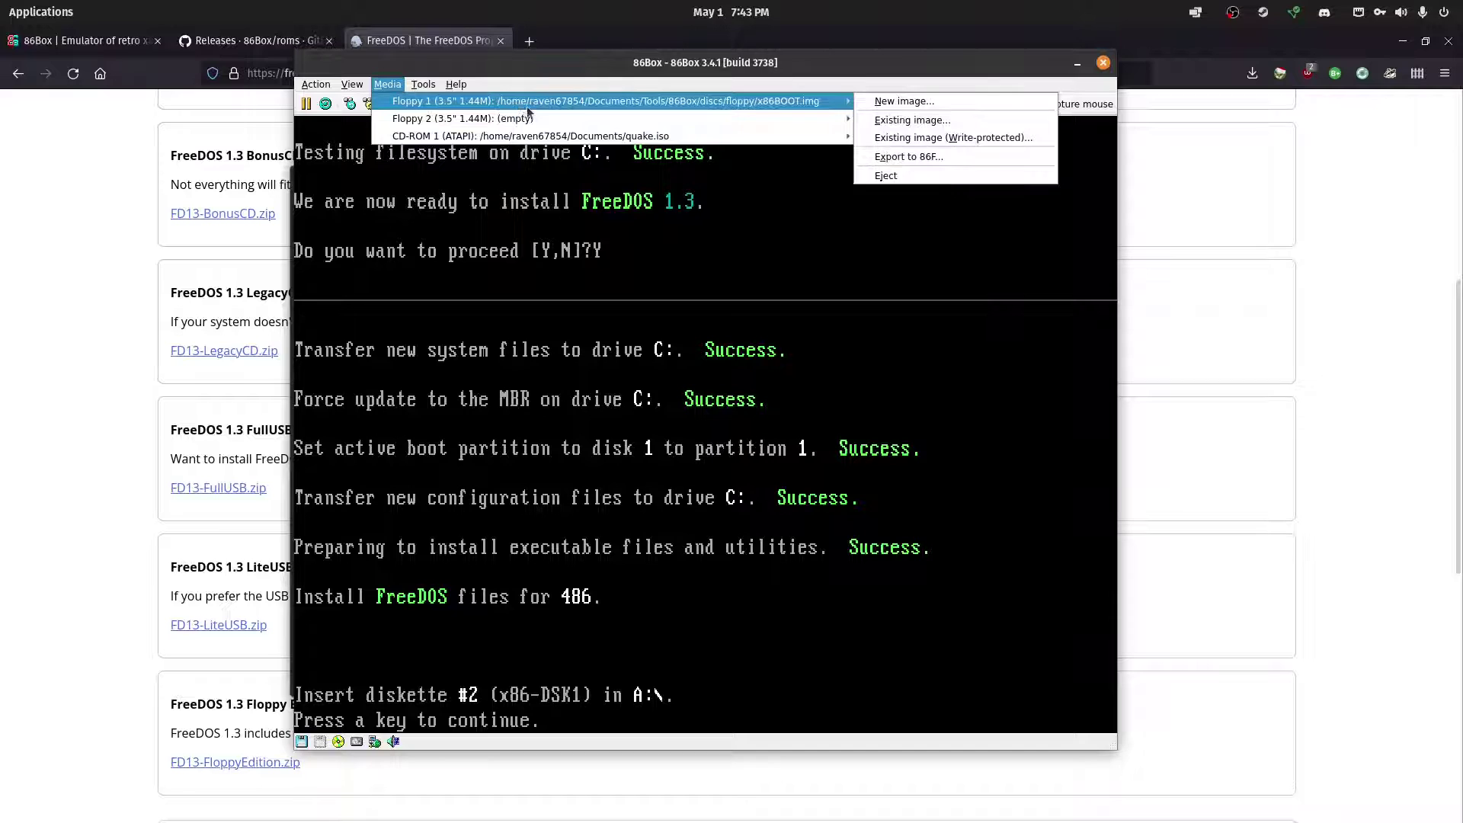
left_click(876, 120)
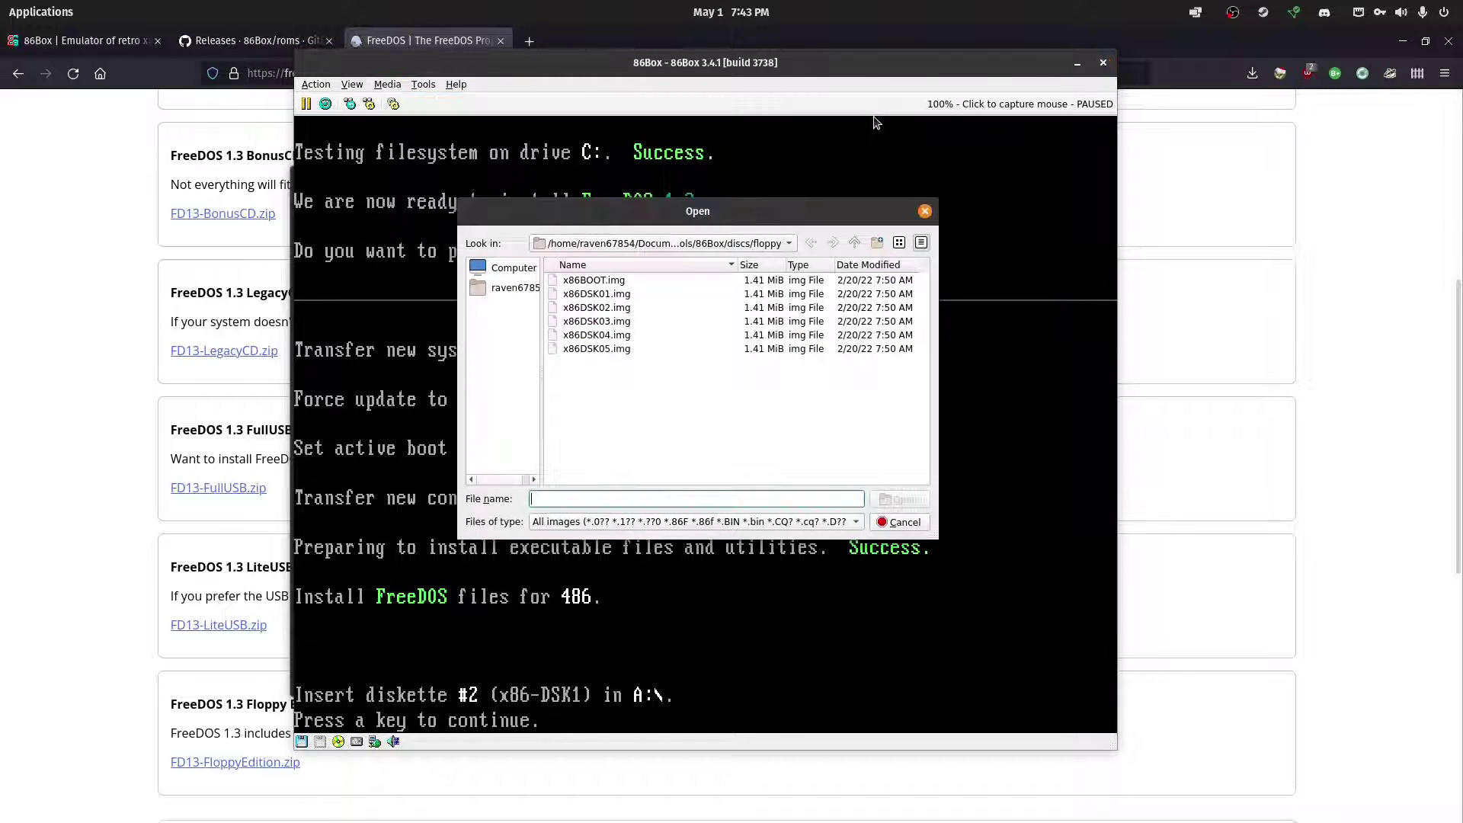
left_click(623, 297)
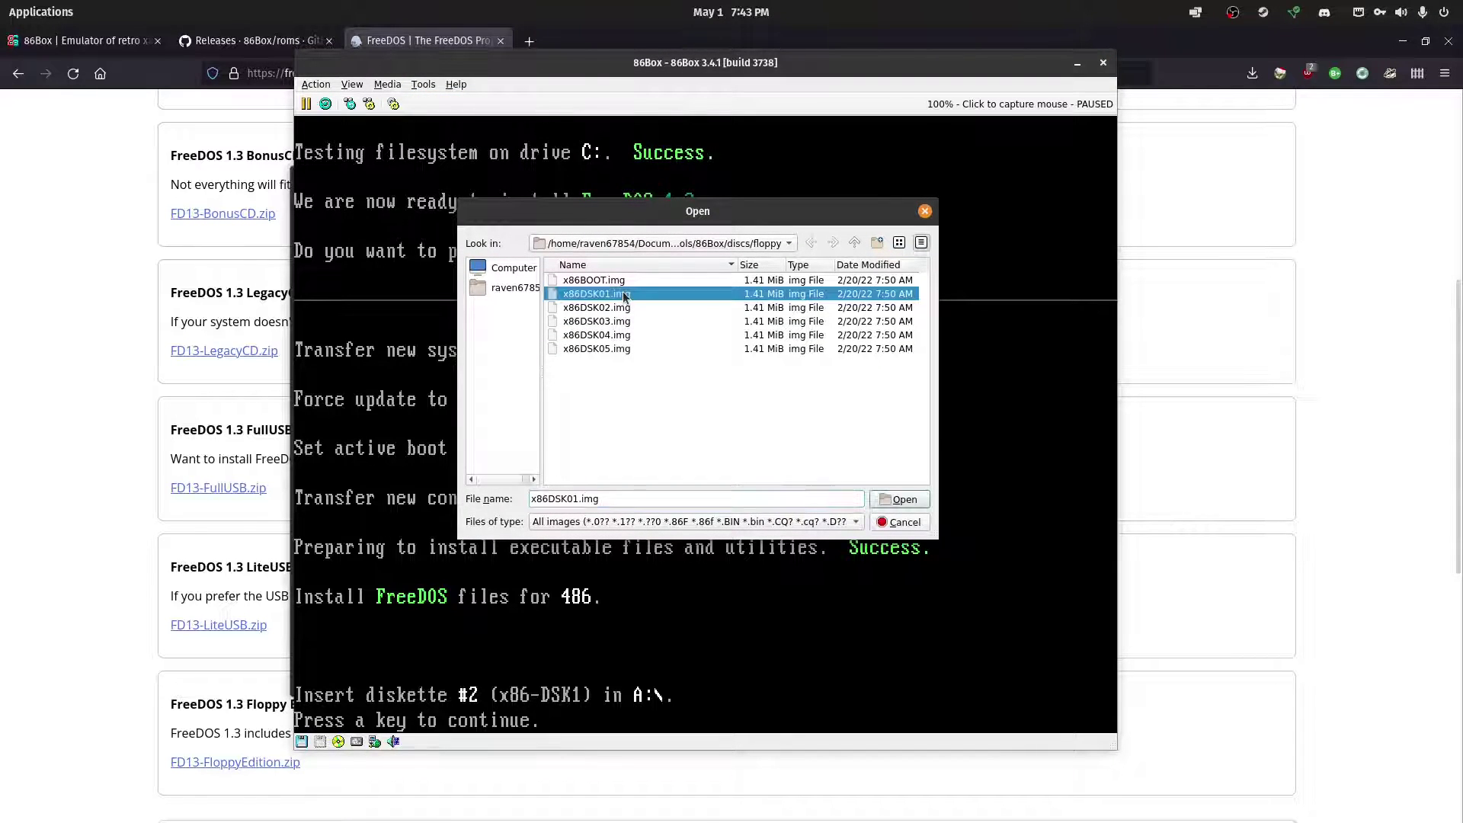
left_click(899, 501)
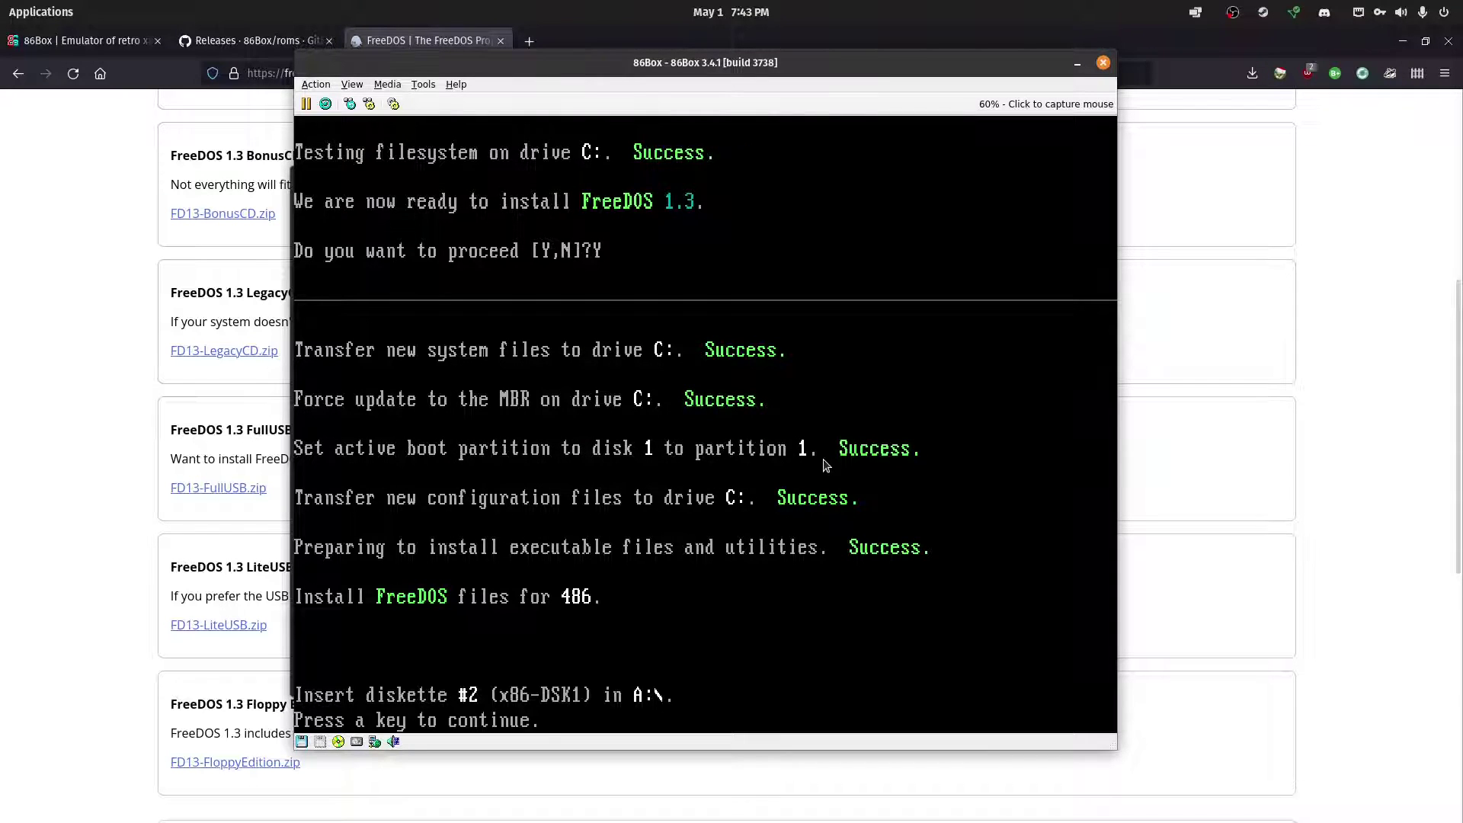
key("Return")
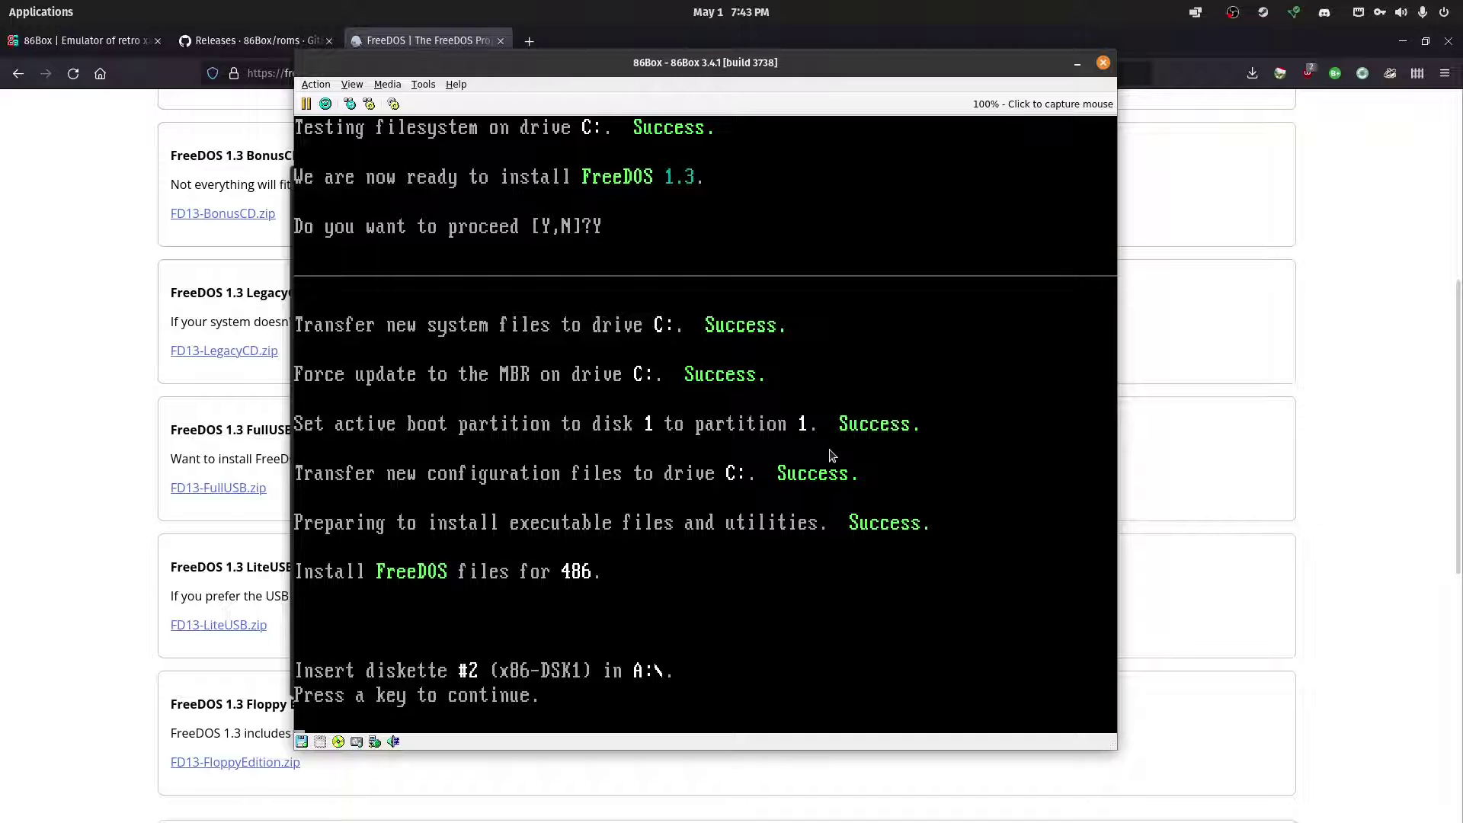
key("Return")
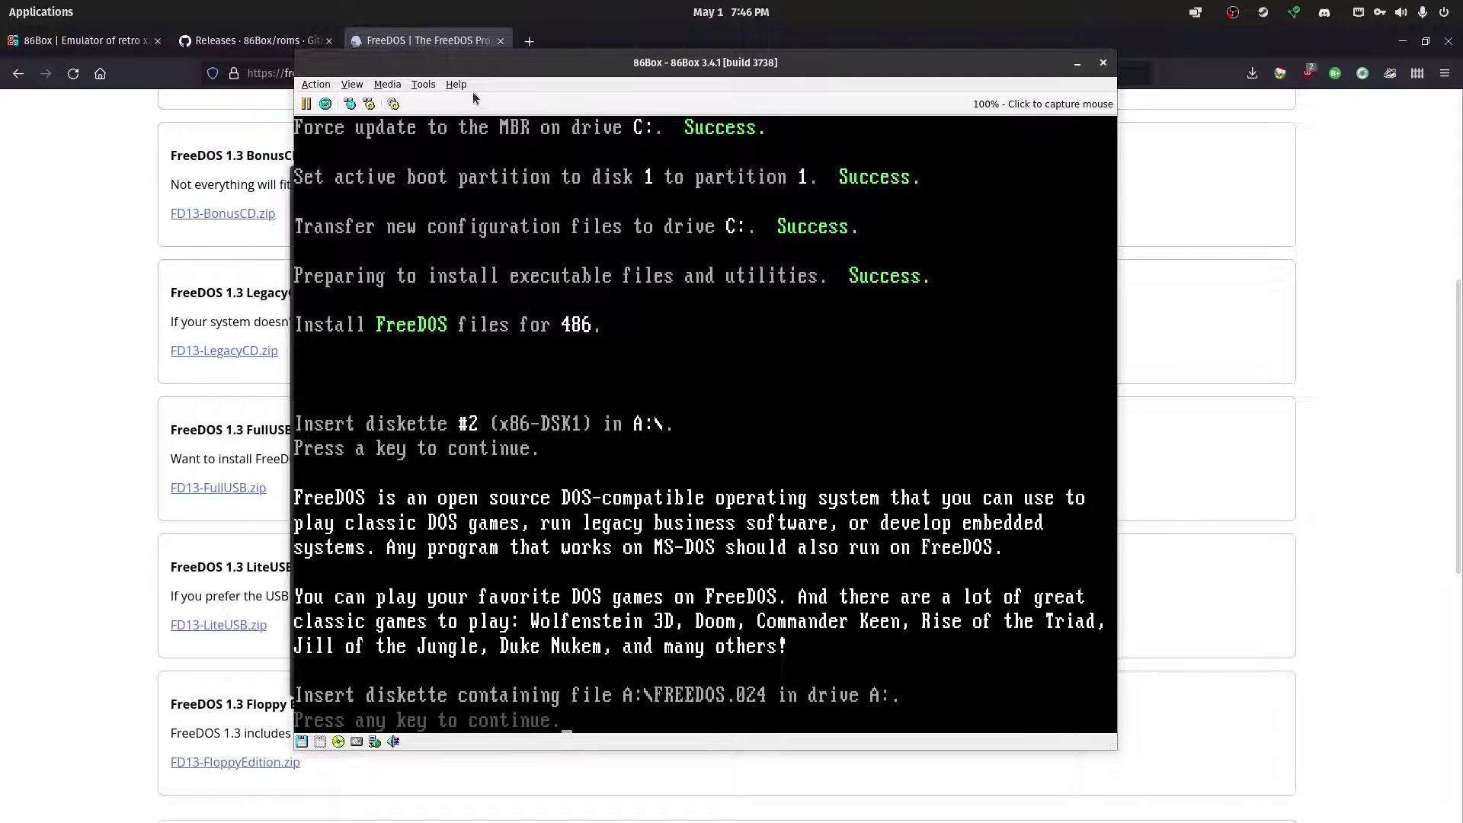
Step: Swap the Floppy 1 image for x86DSK02.img and continue the file extraction
left_click(388, 84)
mouse_move(411, 104)
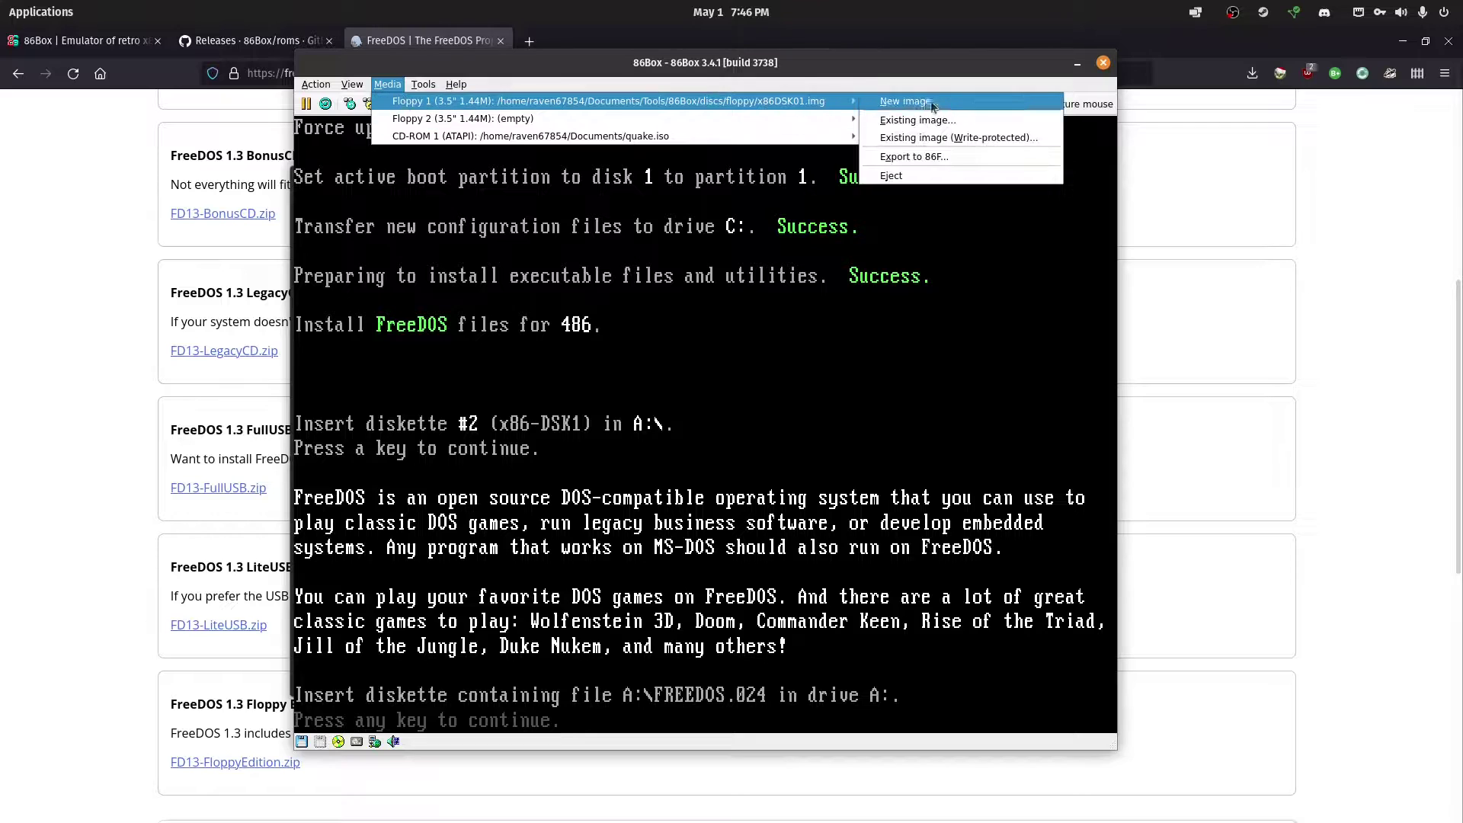
left_click(950, 120)
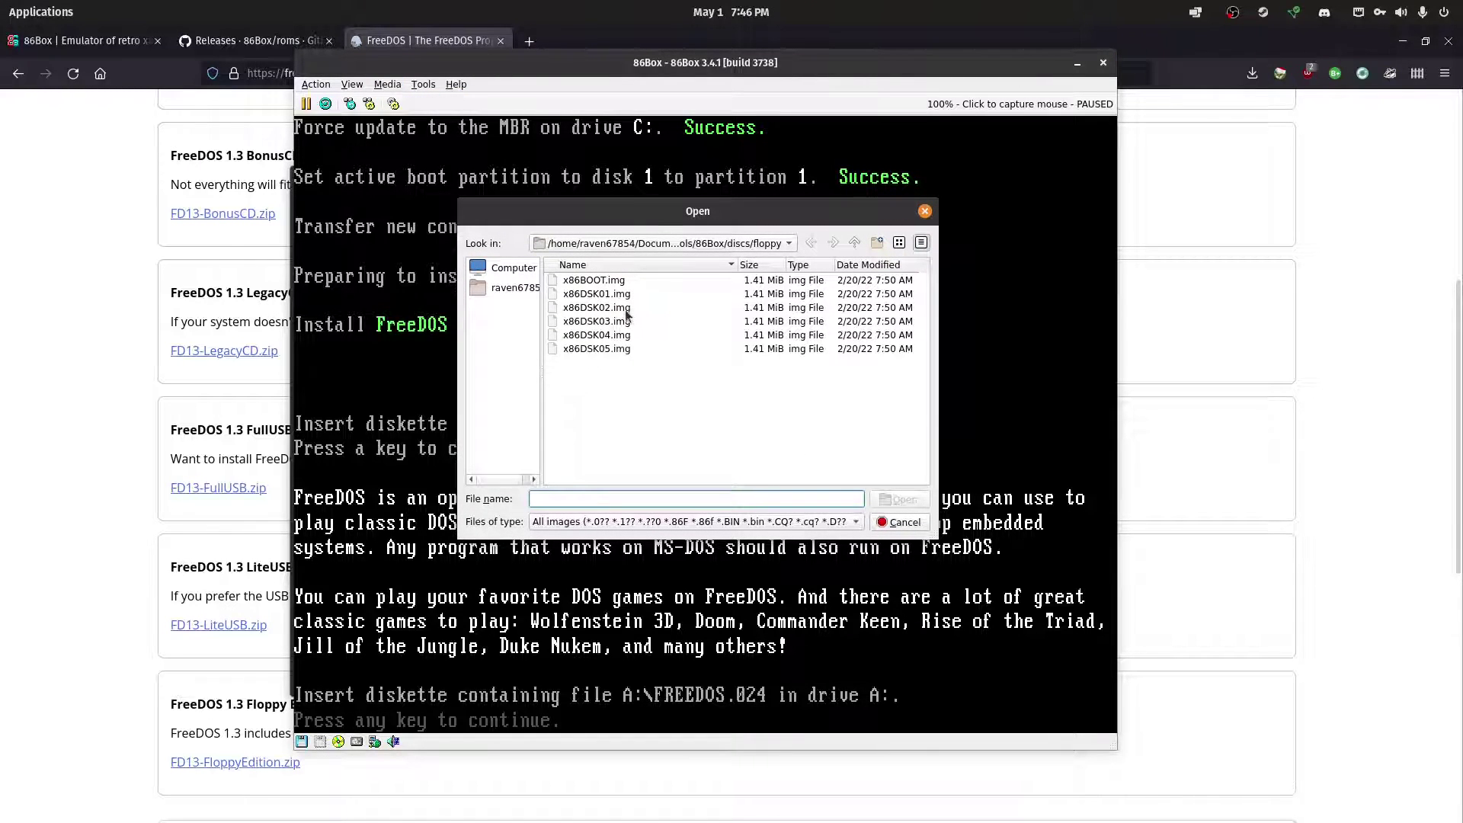
double_click(626, 315)
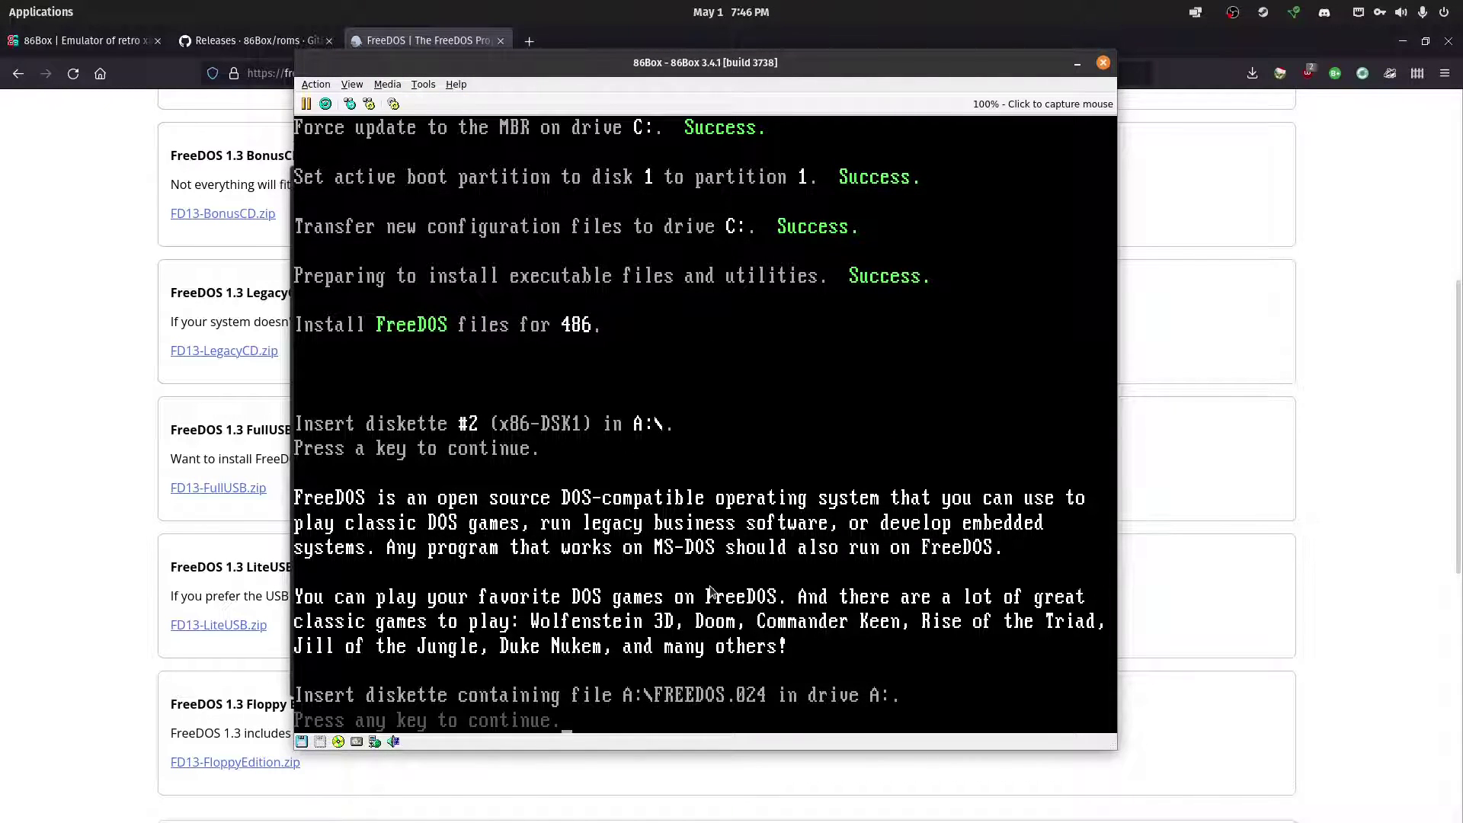
key("Return")
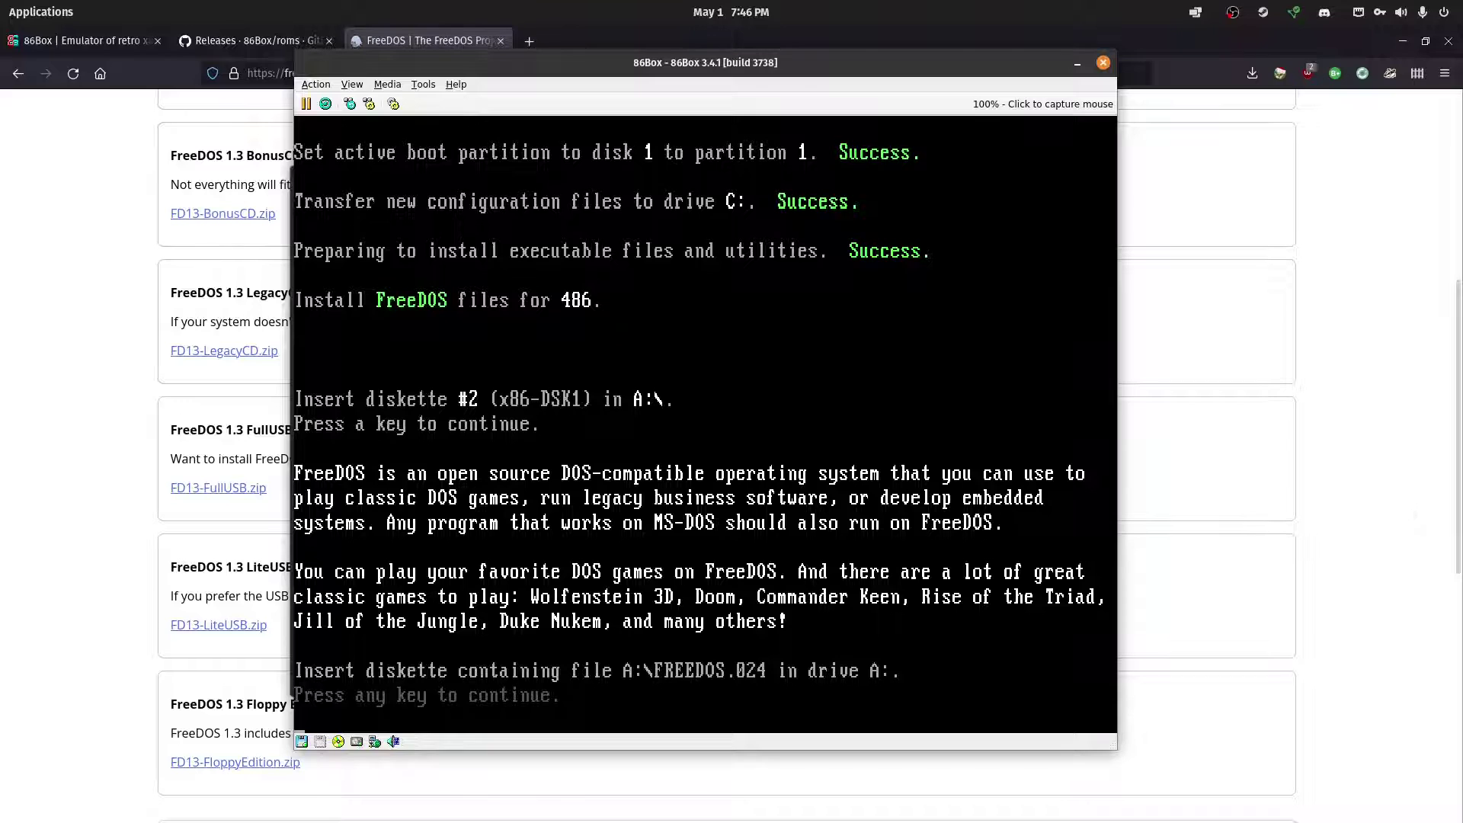
key("Return")
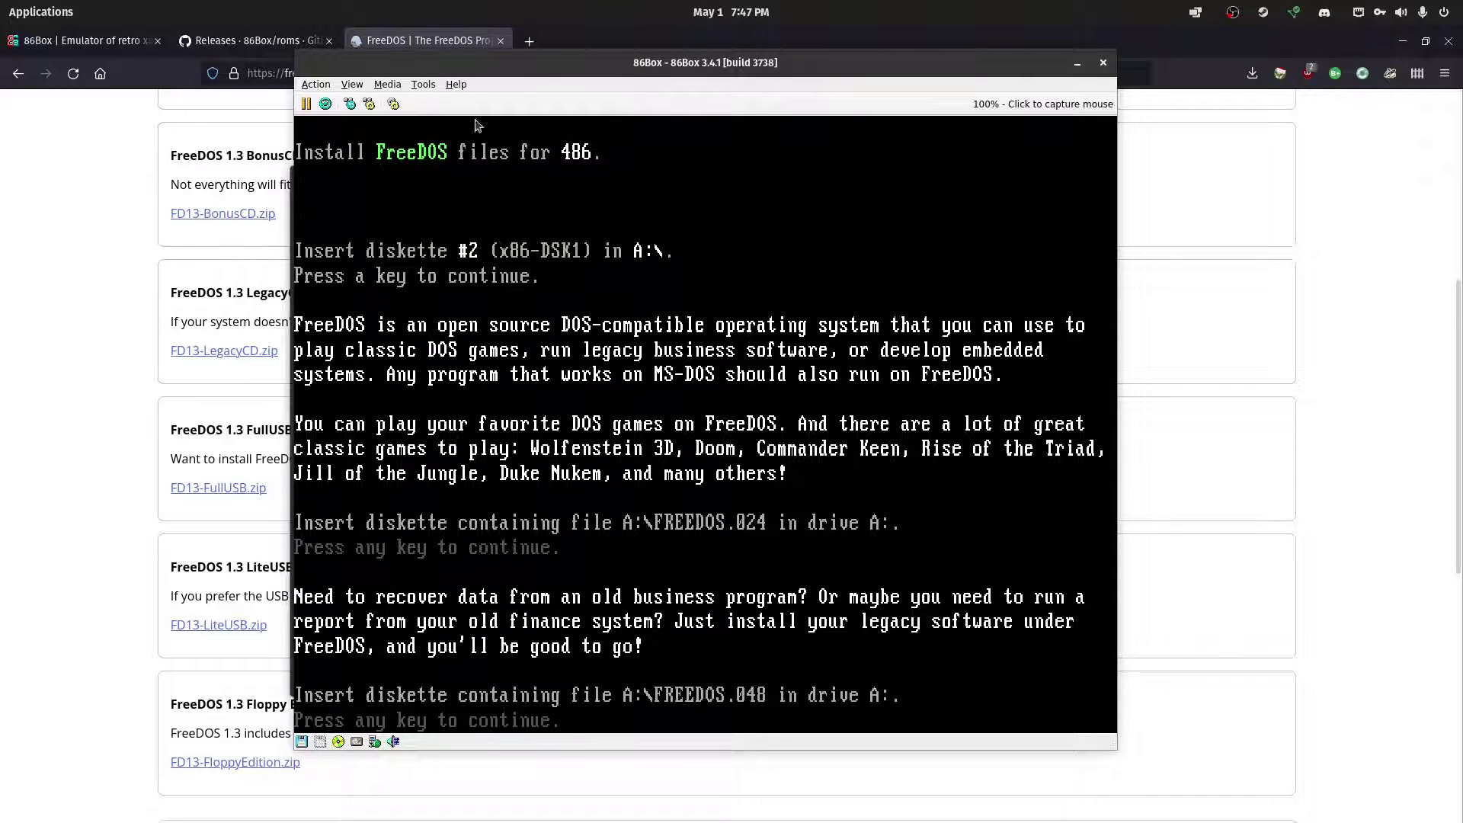
Step: Swap the Floppy 1 image for x86DSK03.img and continue the file extraction
left_click(390, 85)
mouse_move(407, 101)
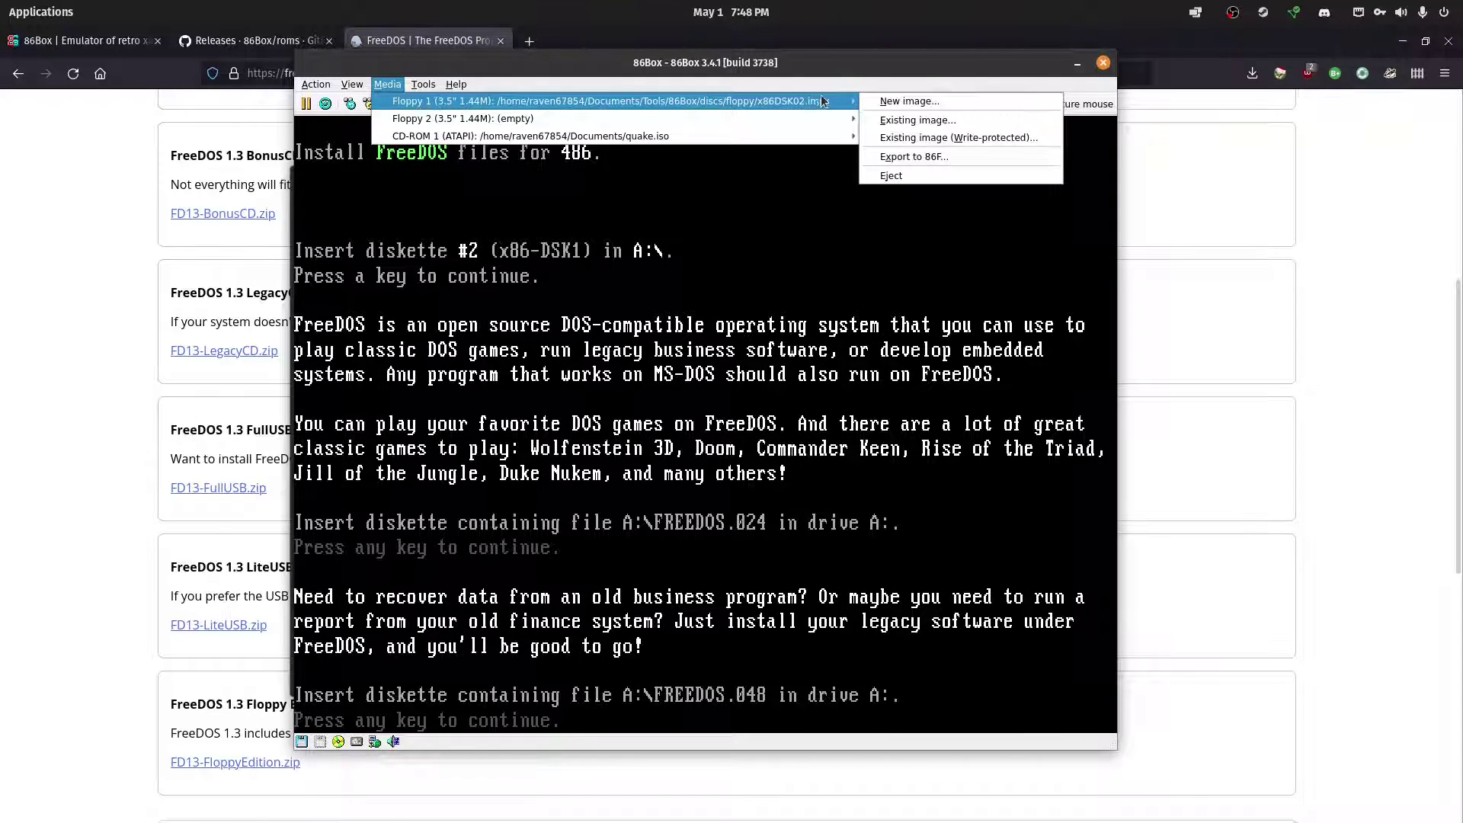
left_click(888, 120)
double_click(611, 325)
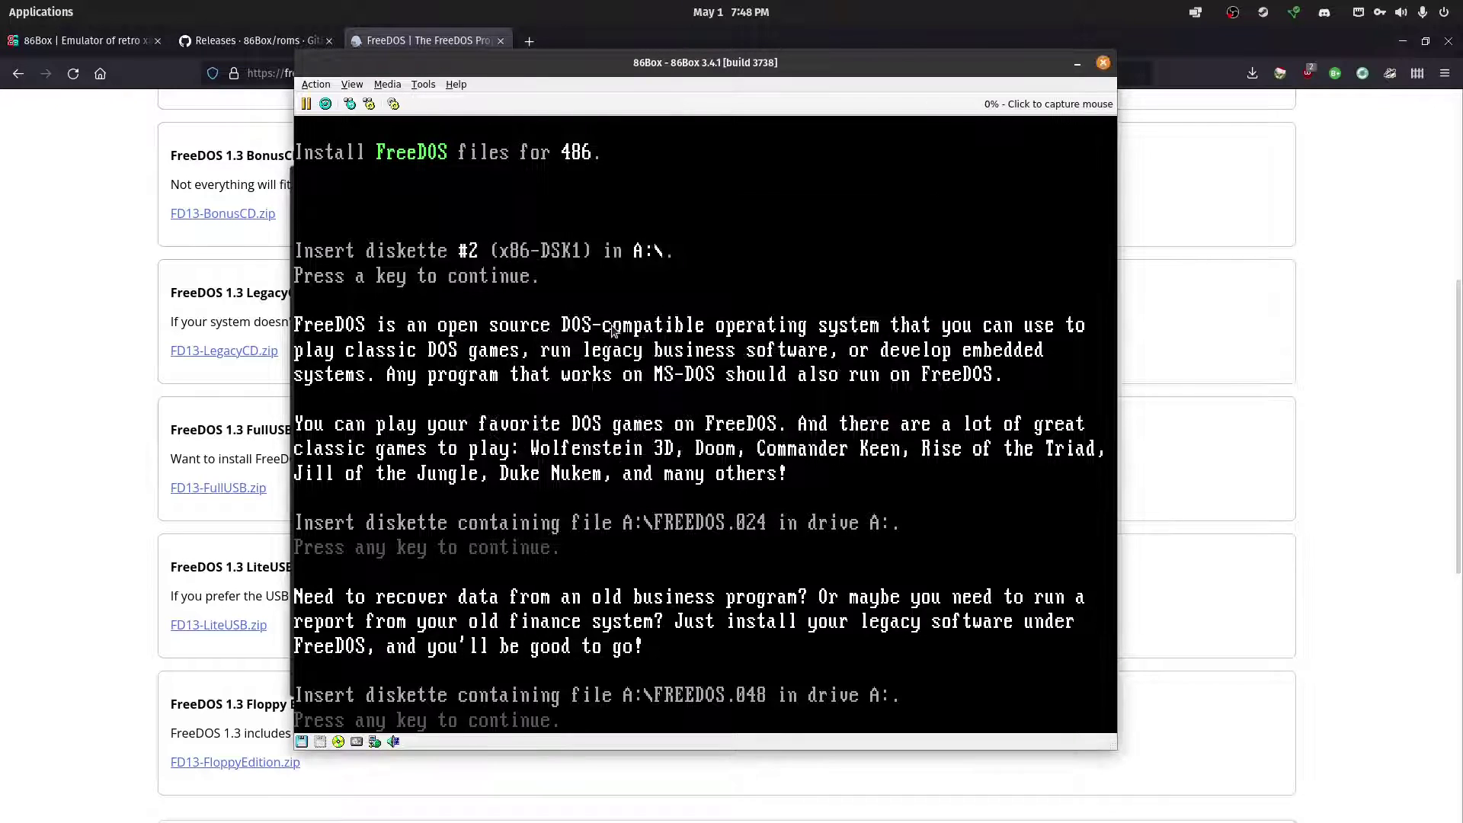
key("Return")
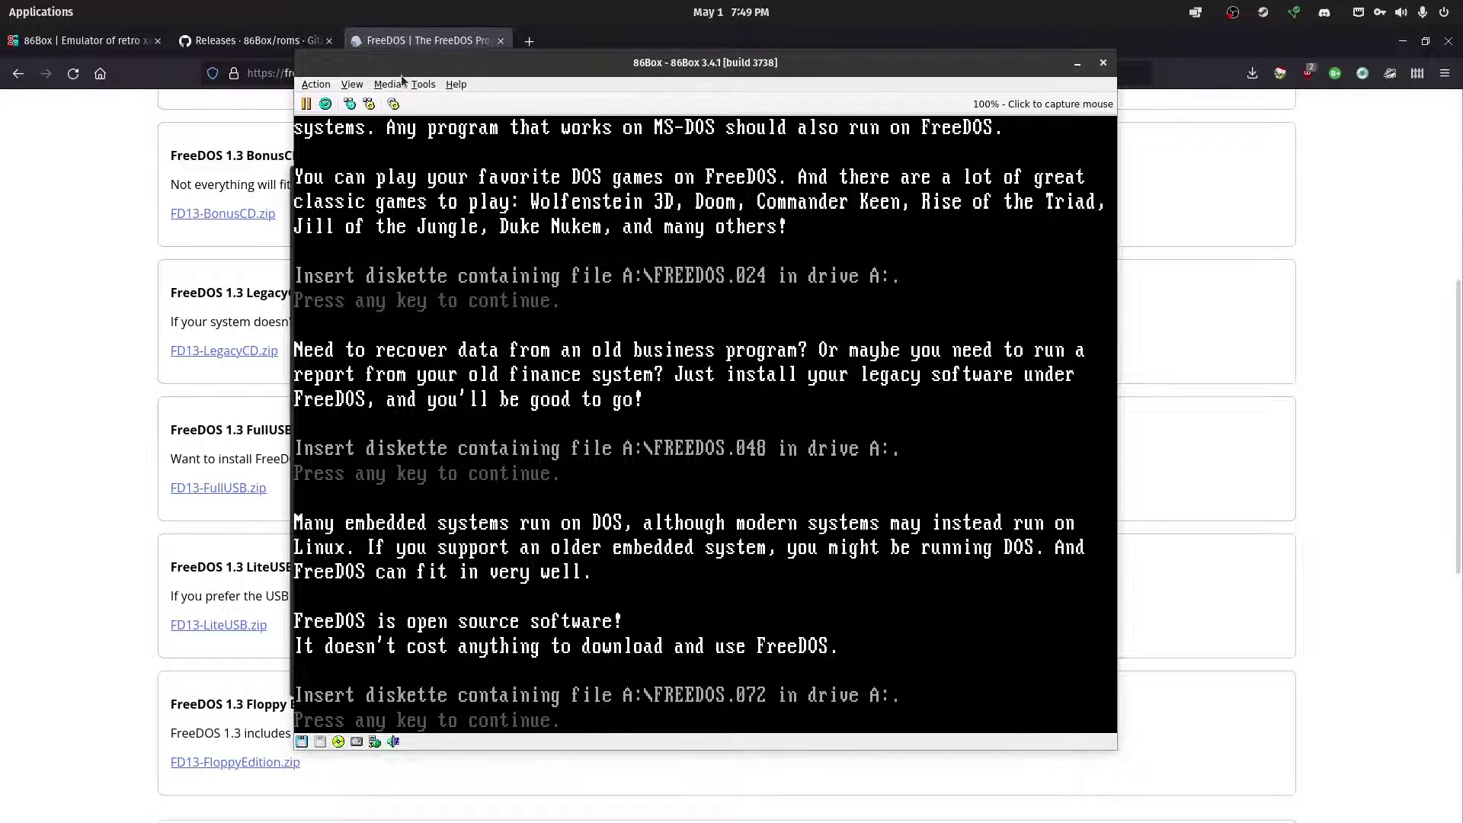
Step: Swap the Floppy 1 image for x86DSK04.img and continue the file extraction
left_click(392, 83)
mouse_move(818, 104)
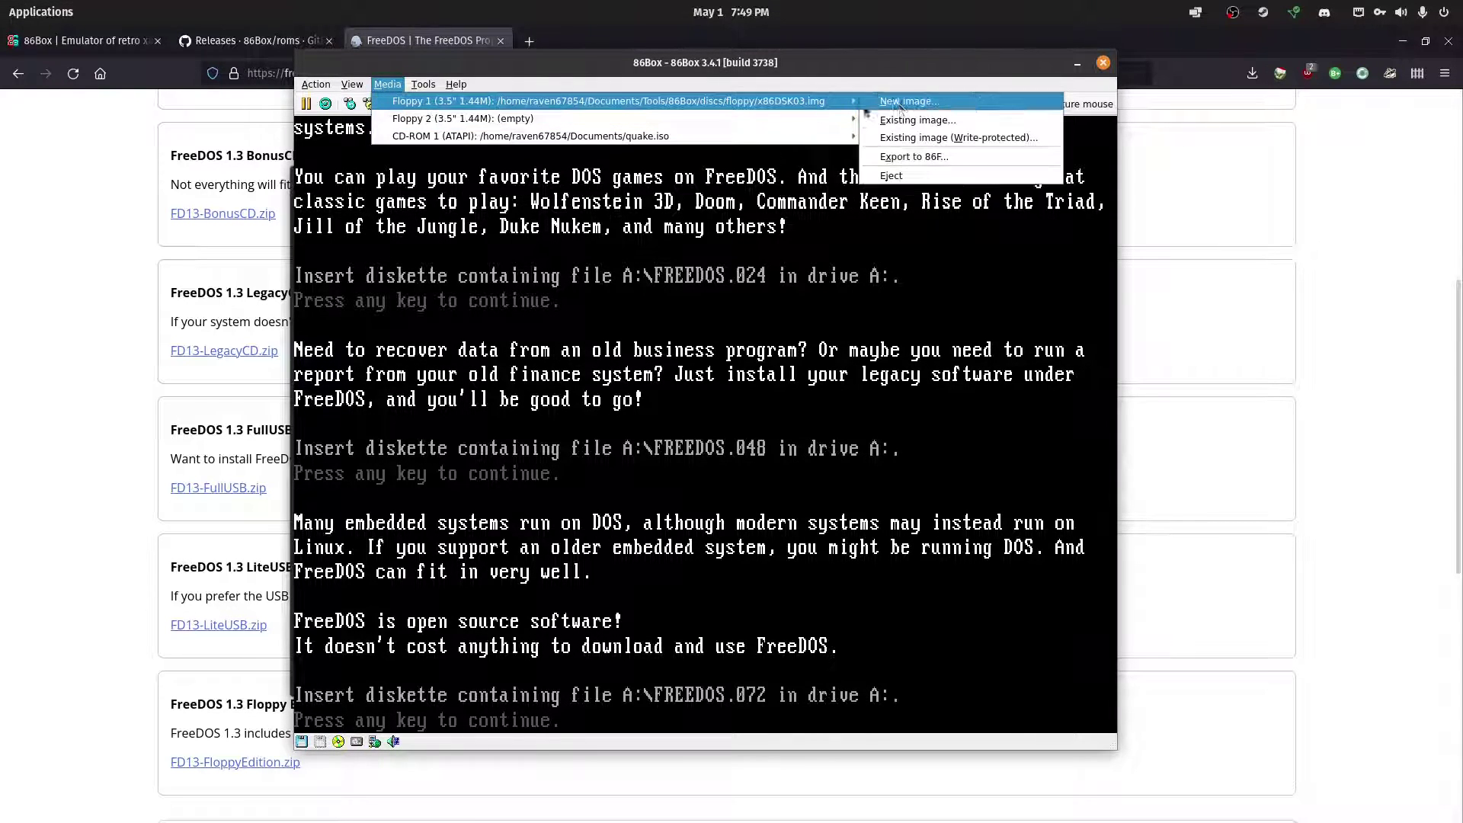
left_click(917, 120)
left_click(601, 336)
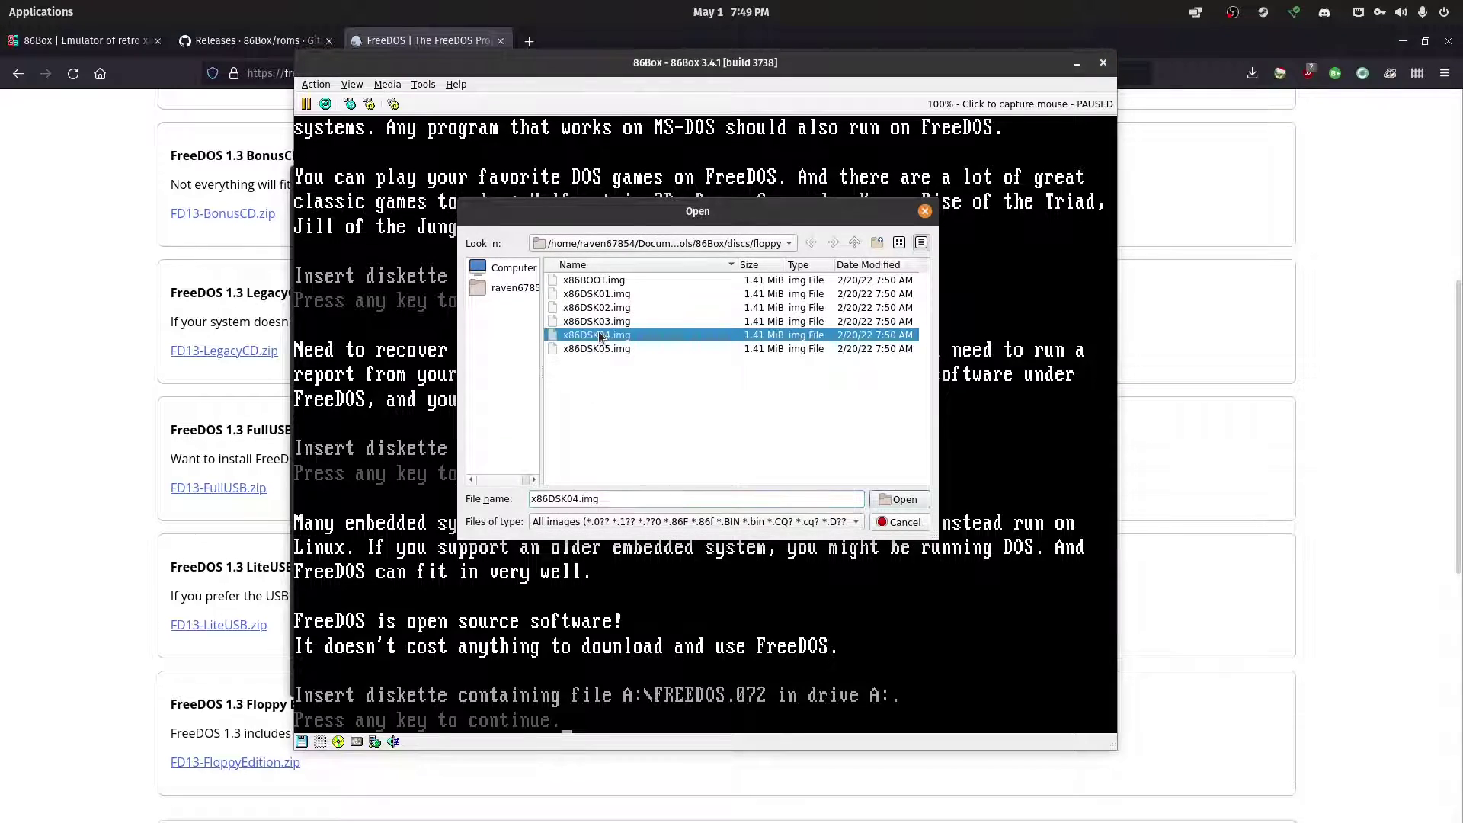
double_click(601, 336)
key("Return")
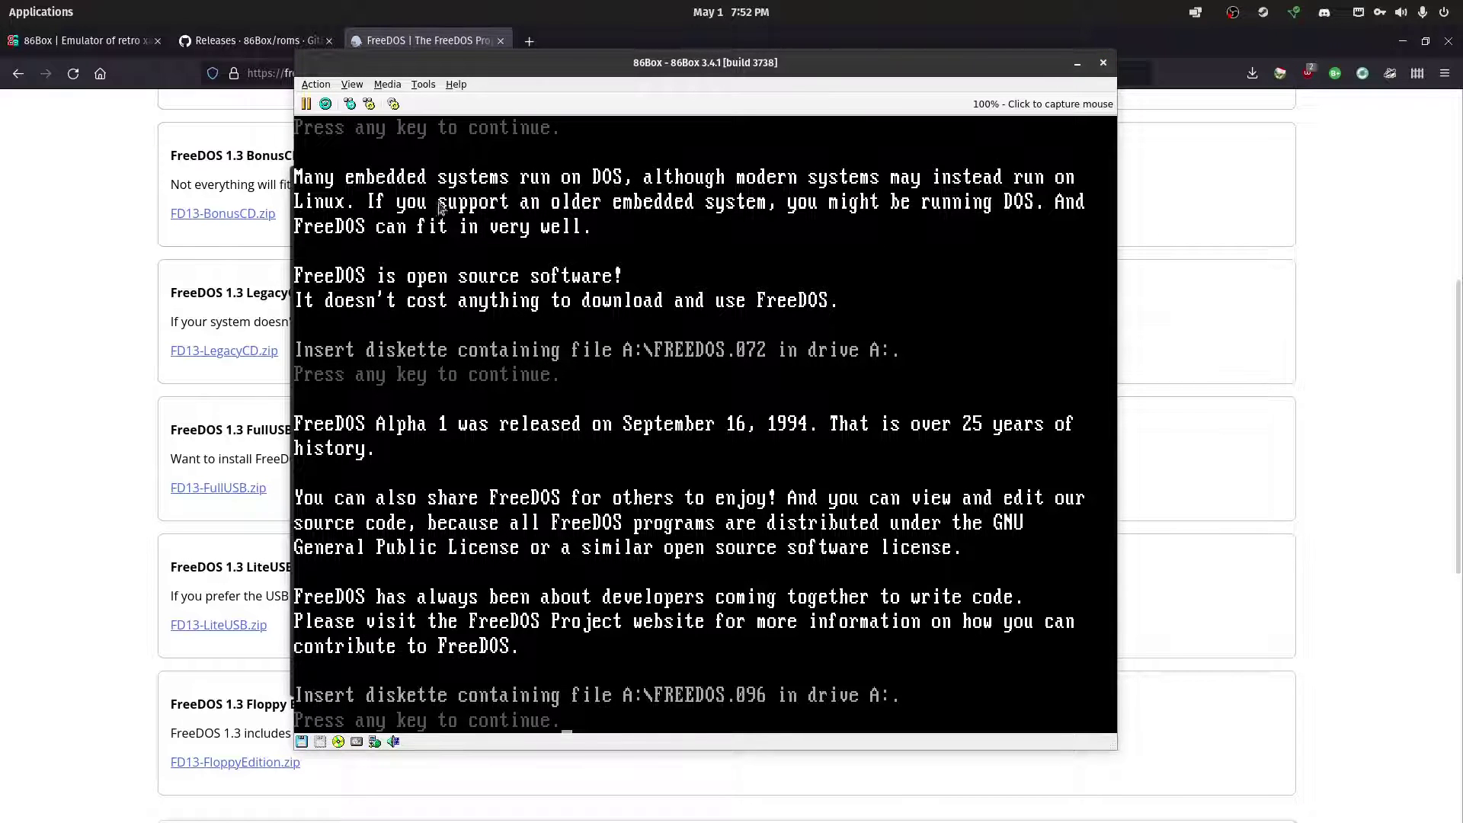
Step: Swap the Floppy 1 image for x86DSK05.img and continue the extraction through the last diskette
left_click(389, 88)
mouse_move(810, 100)
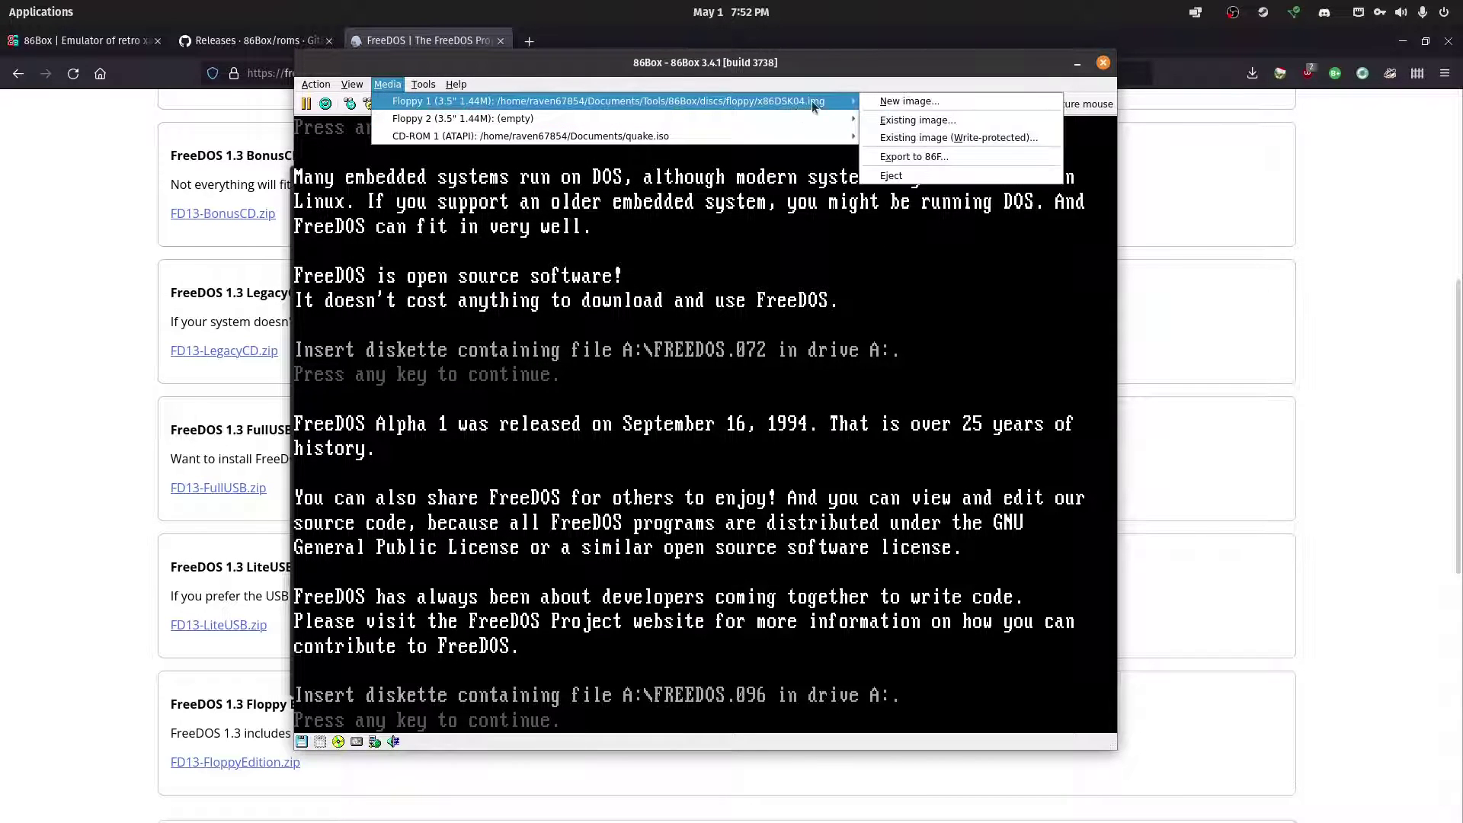
left_click(907, 118)
double_click(605, 349)
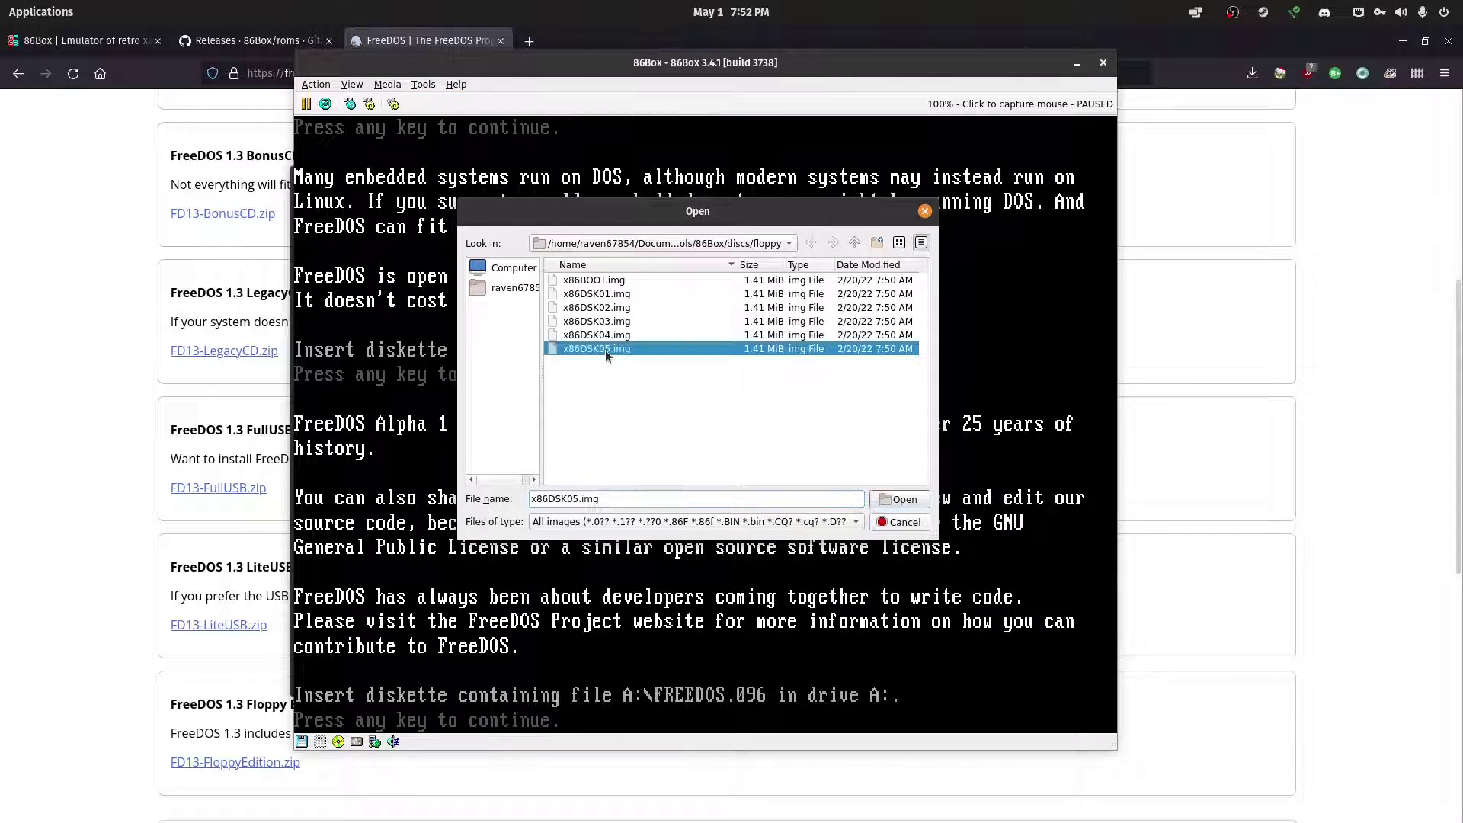
key("Return")
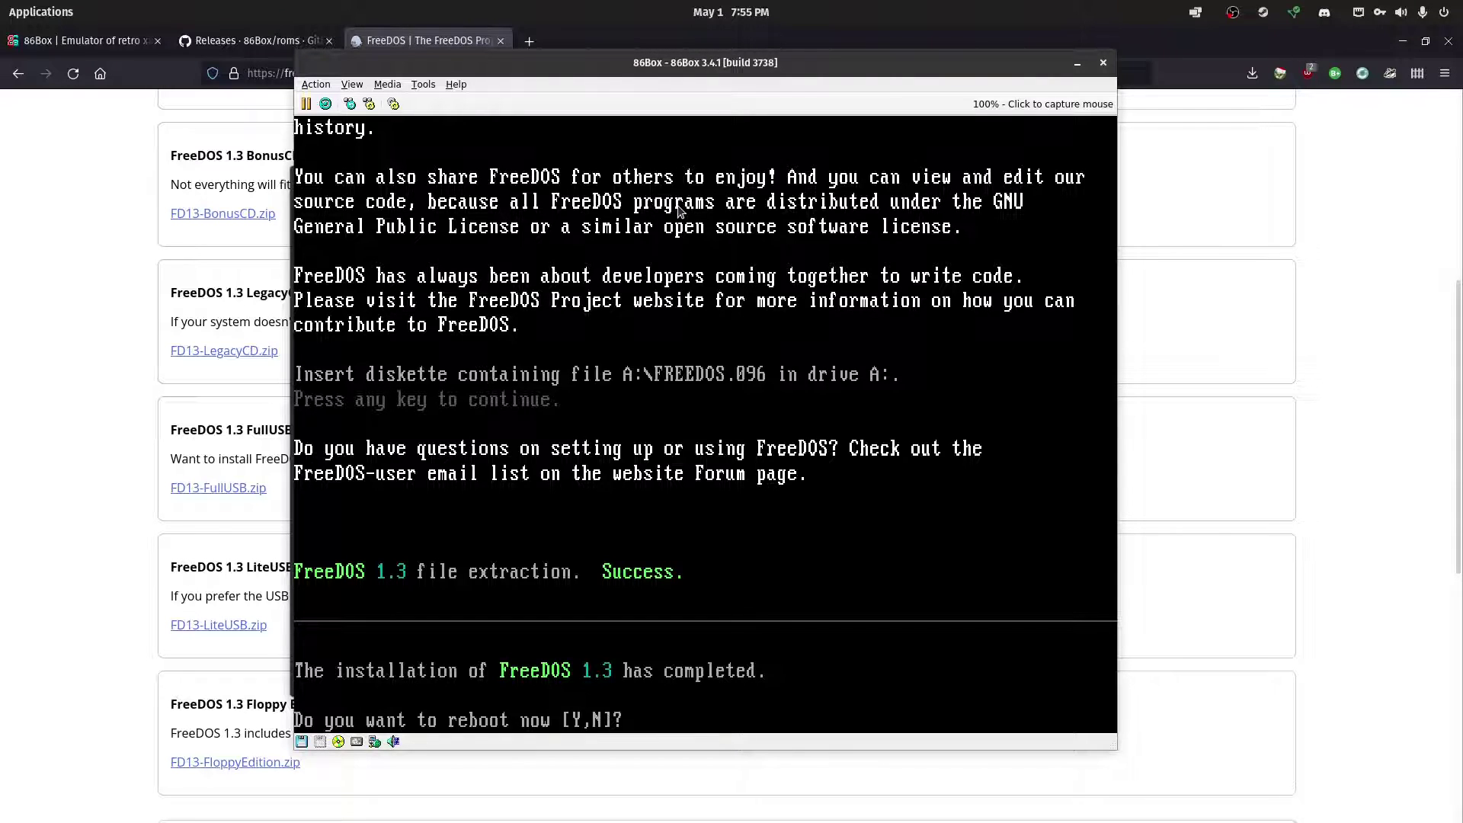
Step: Accept the installer's reboot and eject the image from Floppy 1 so the machine boots from the hard disk
left_click(724, 63)
type("Y")
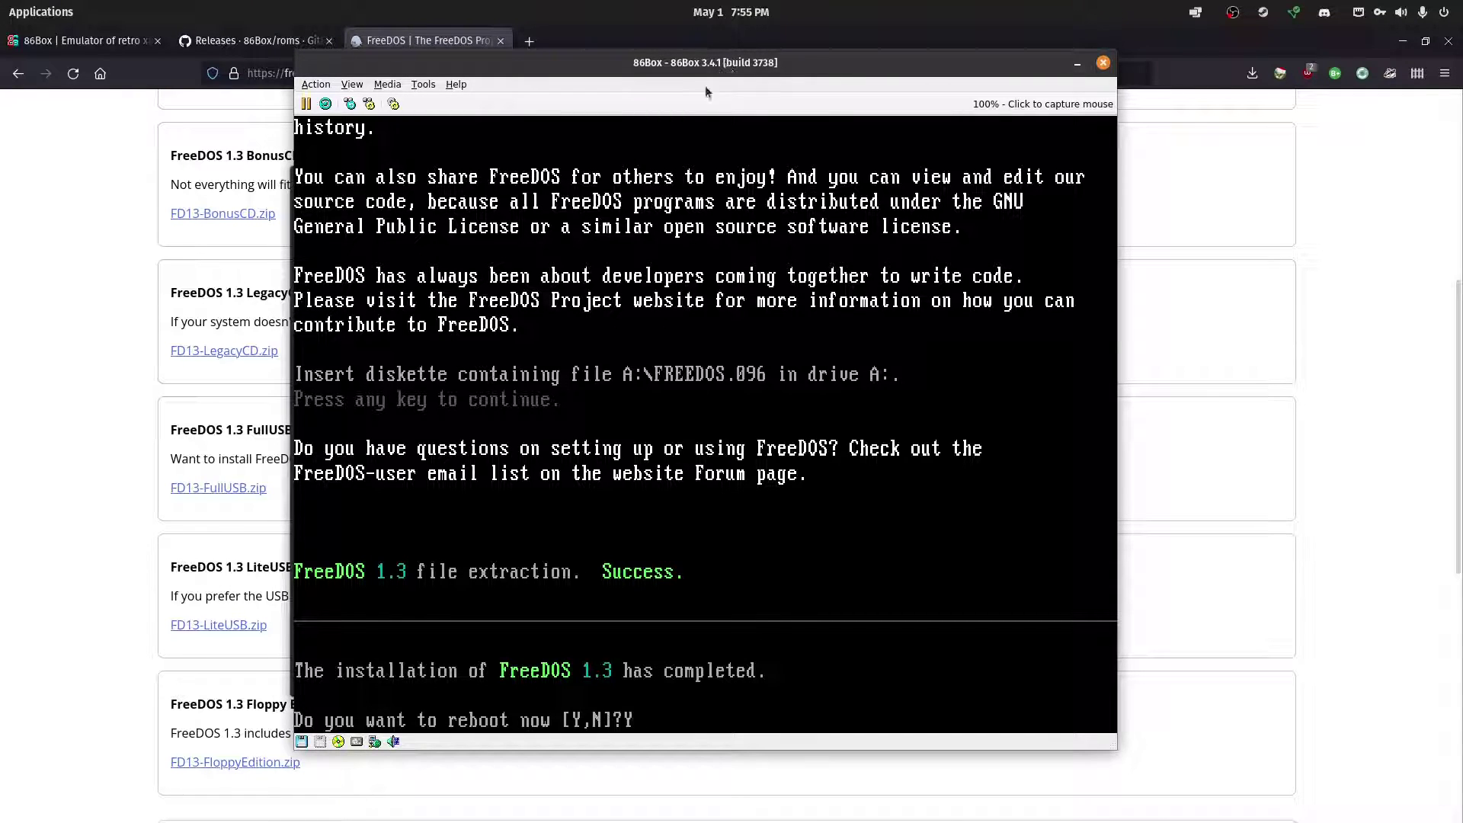
left_click(303, 741)
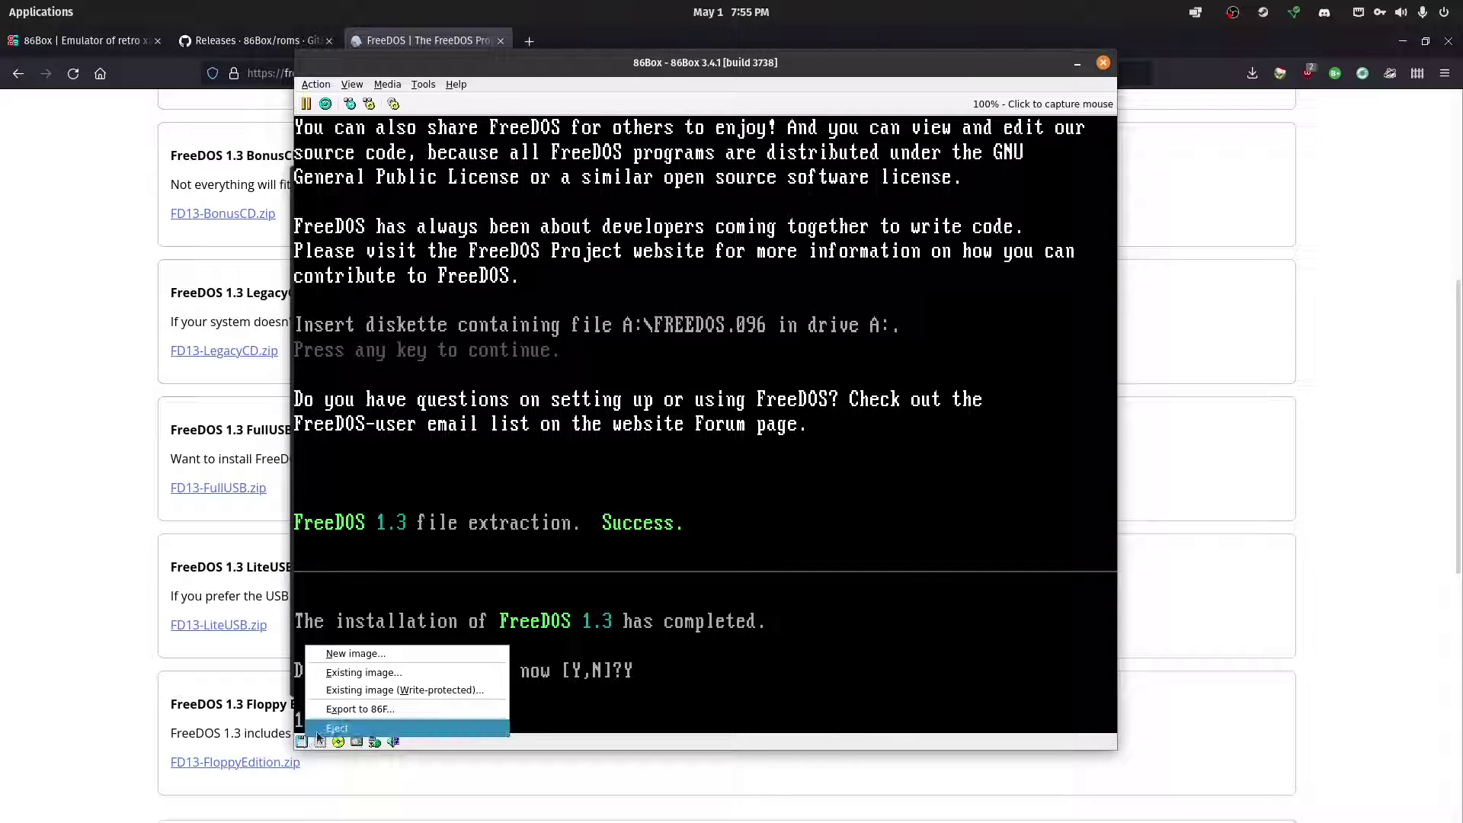
left_click(320, 729)
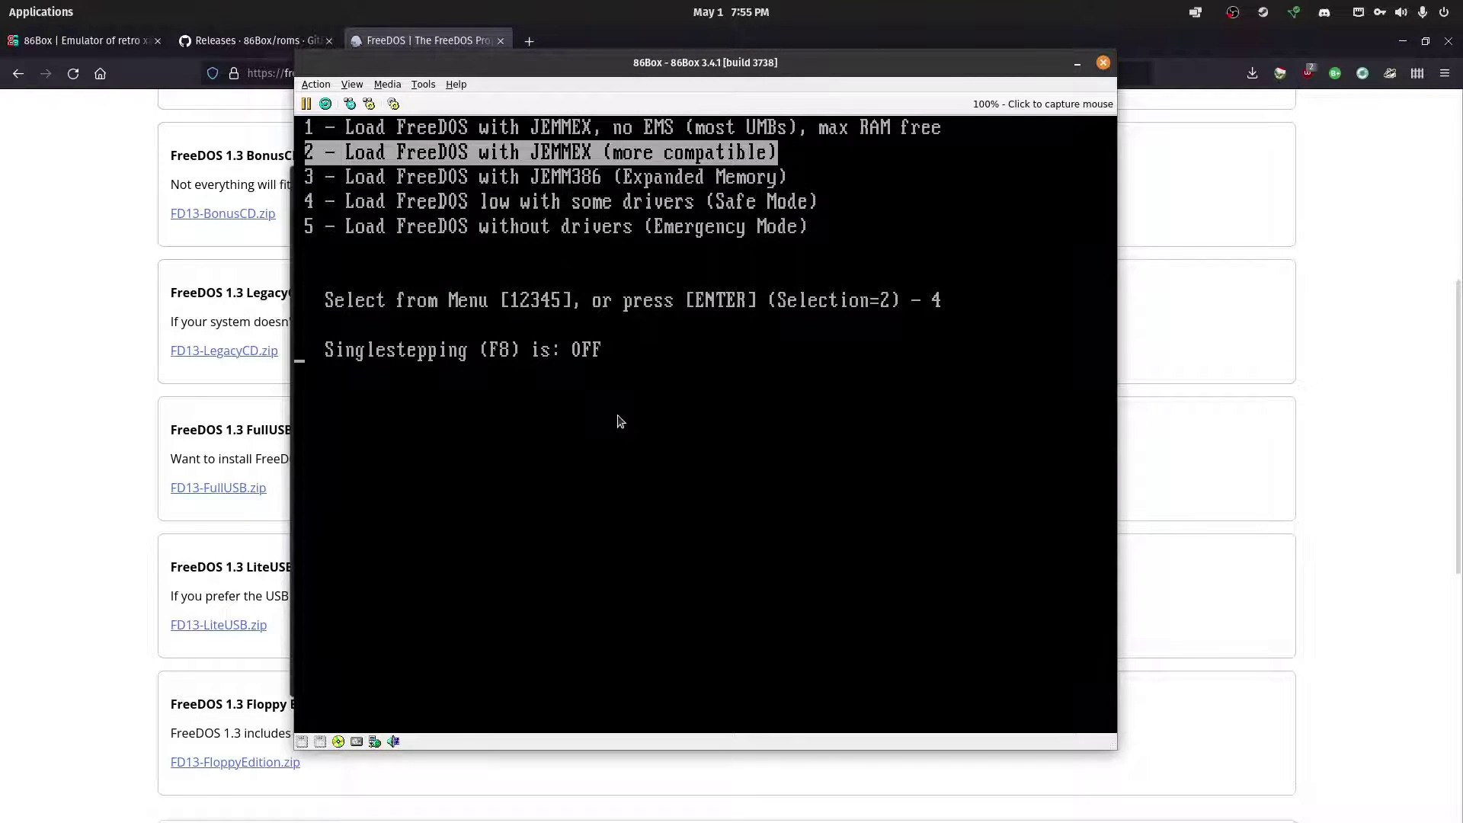
Step: Look through the FreeDOS boot options and boot with option 2, Load FreeDOS with JEMMEX (more compatible)
key("Down")
key("Up")
key("Up")
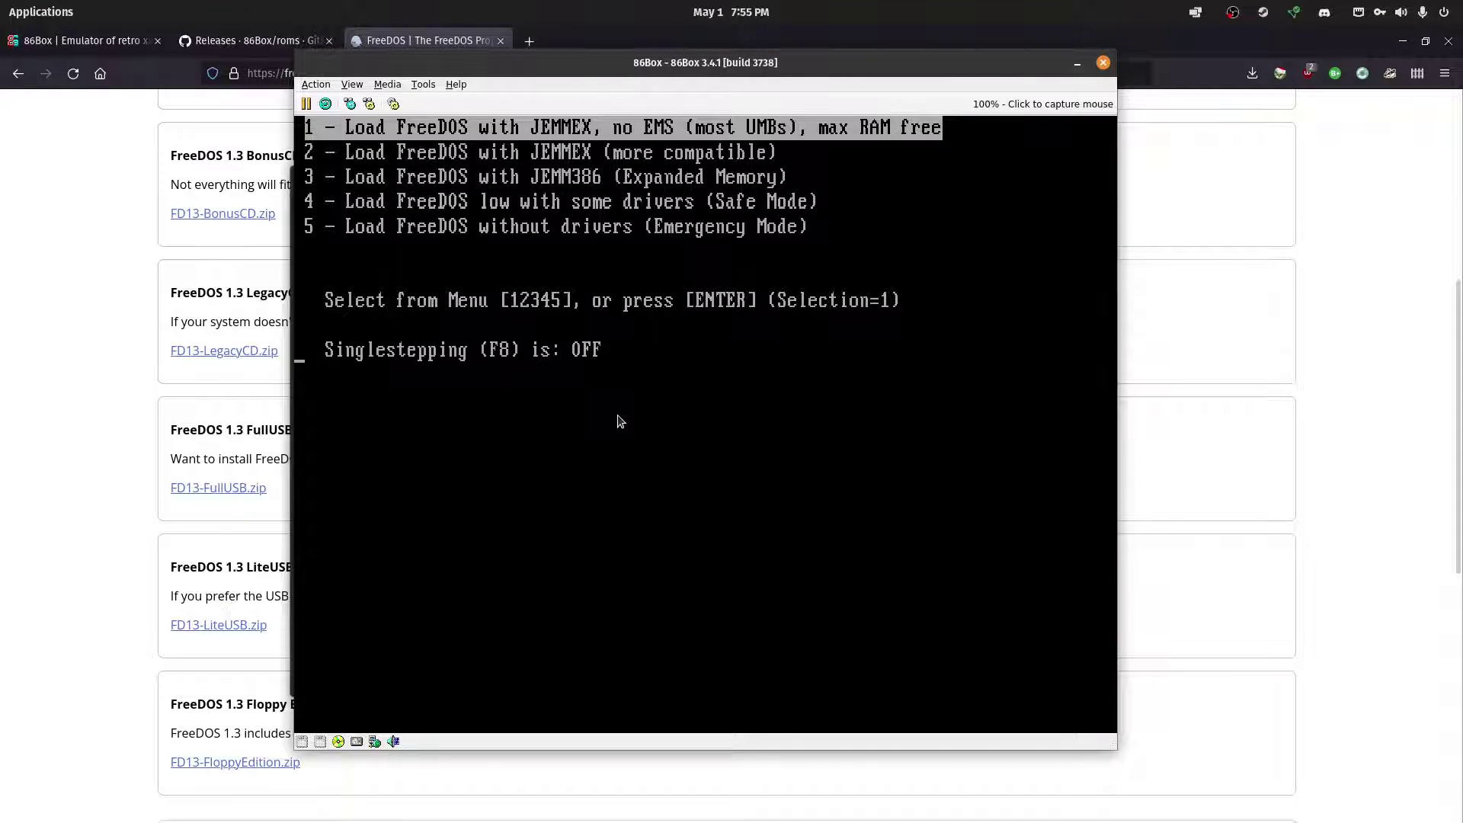
key("Down")
key("Down")
key("Down")
key("Down")
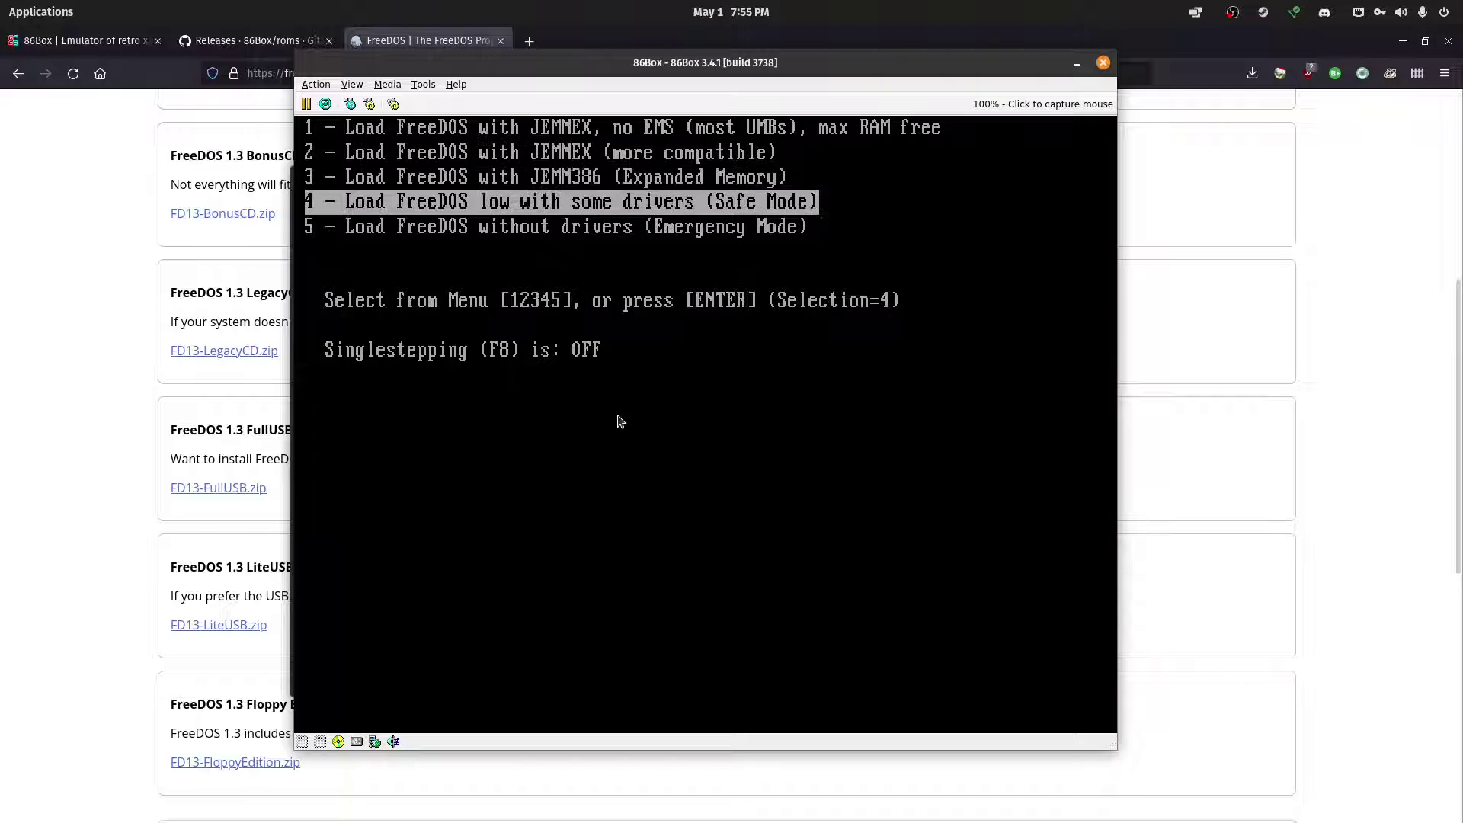
key("Up")
key("Up")
key("Up")
key("Up")
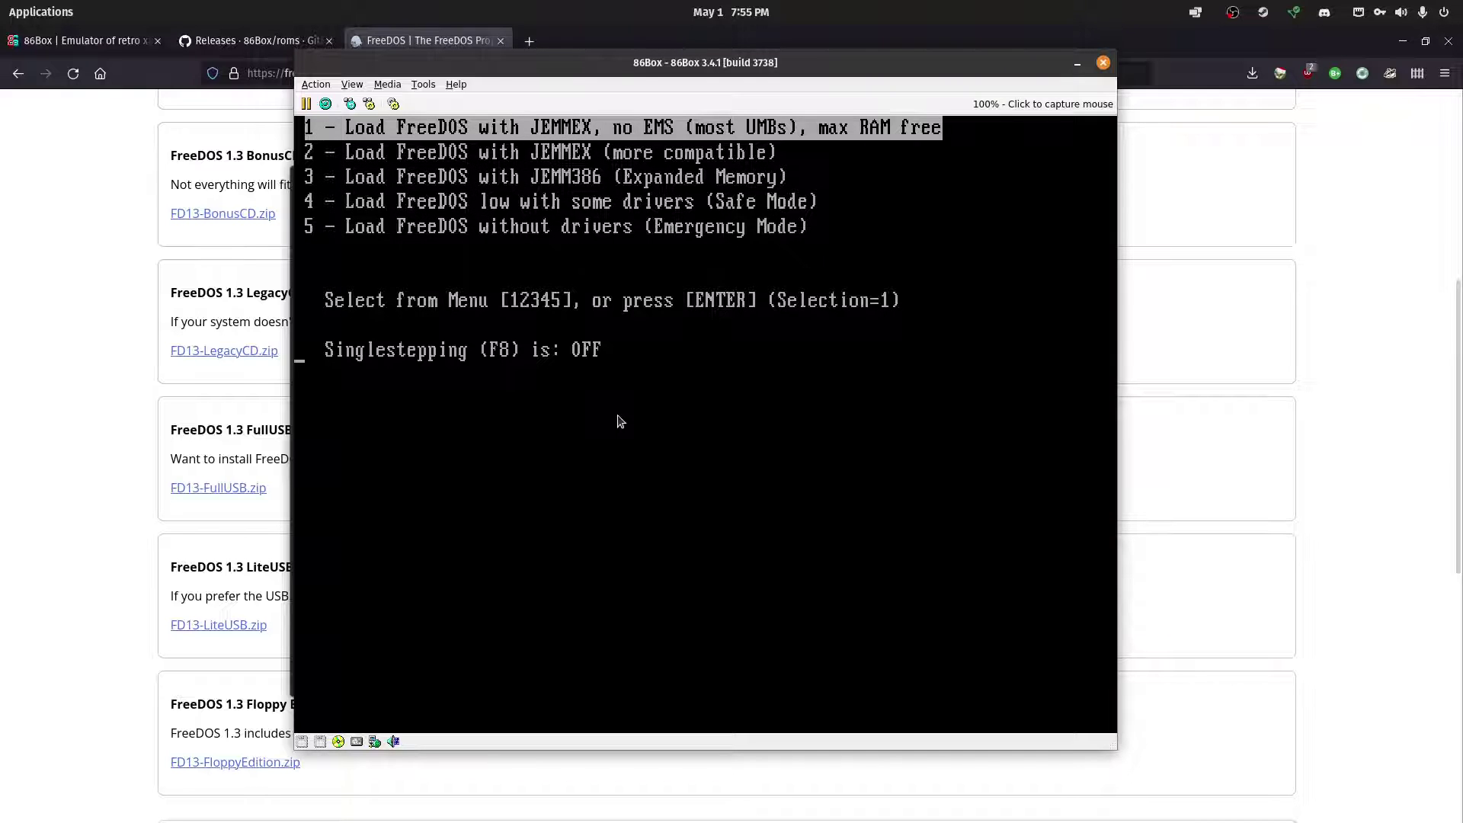
key("Down")
key("Down")
key("Up")
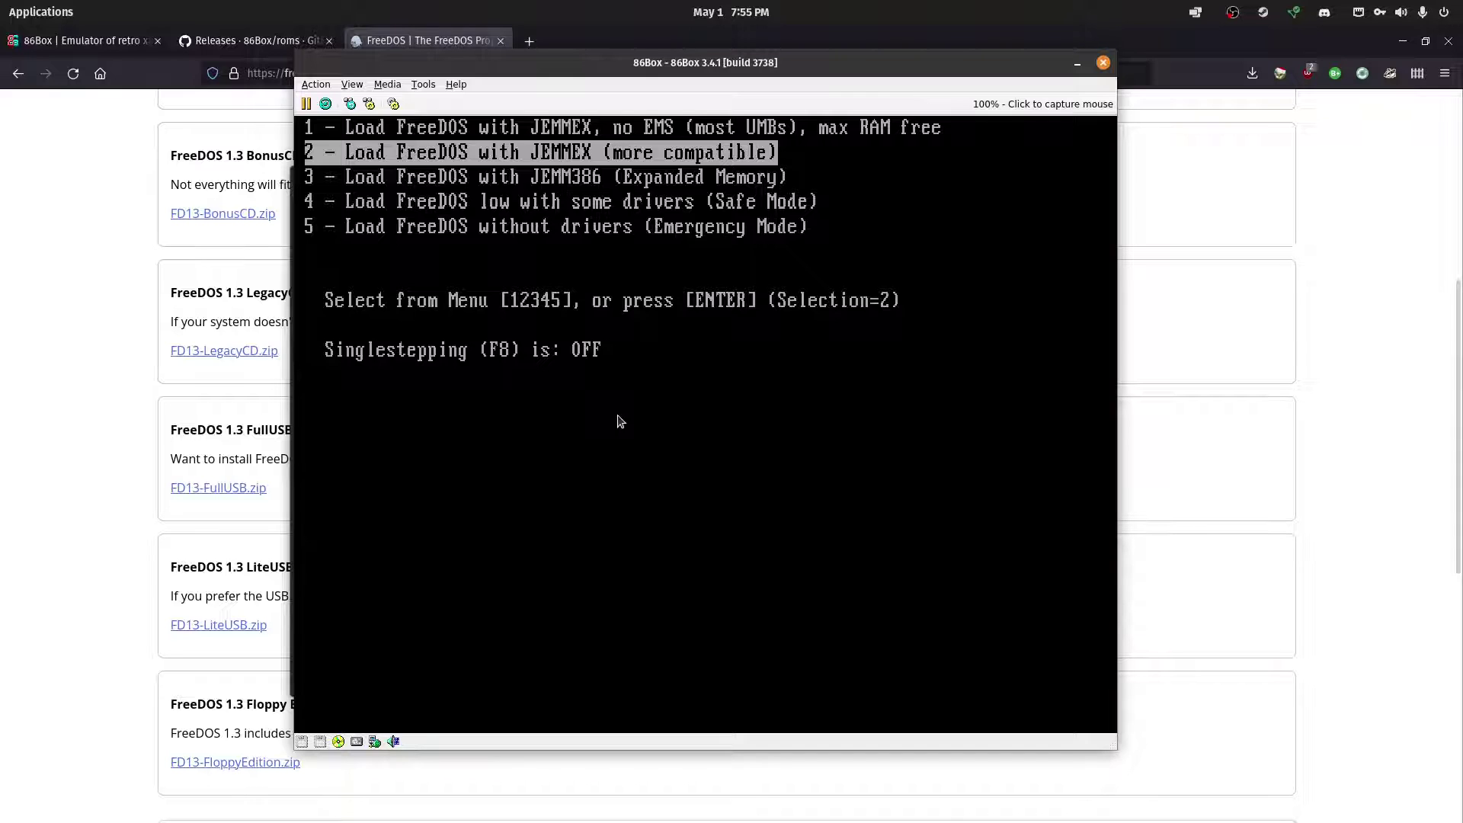
key("Up")
key("Down")
key("Down")
key("Up")
key("Return")
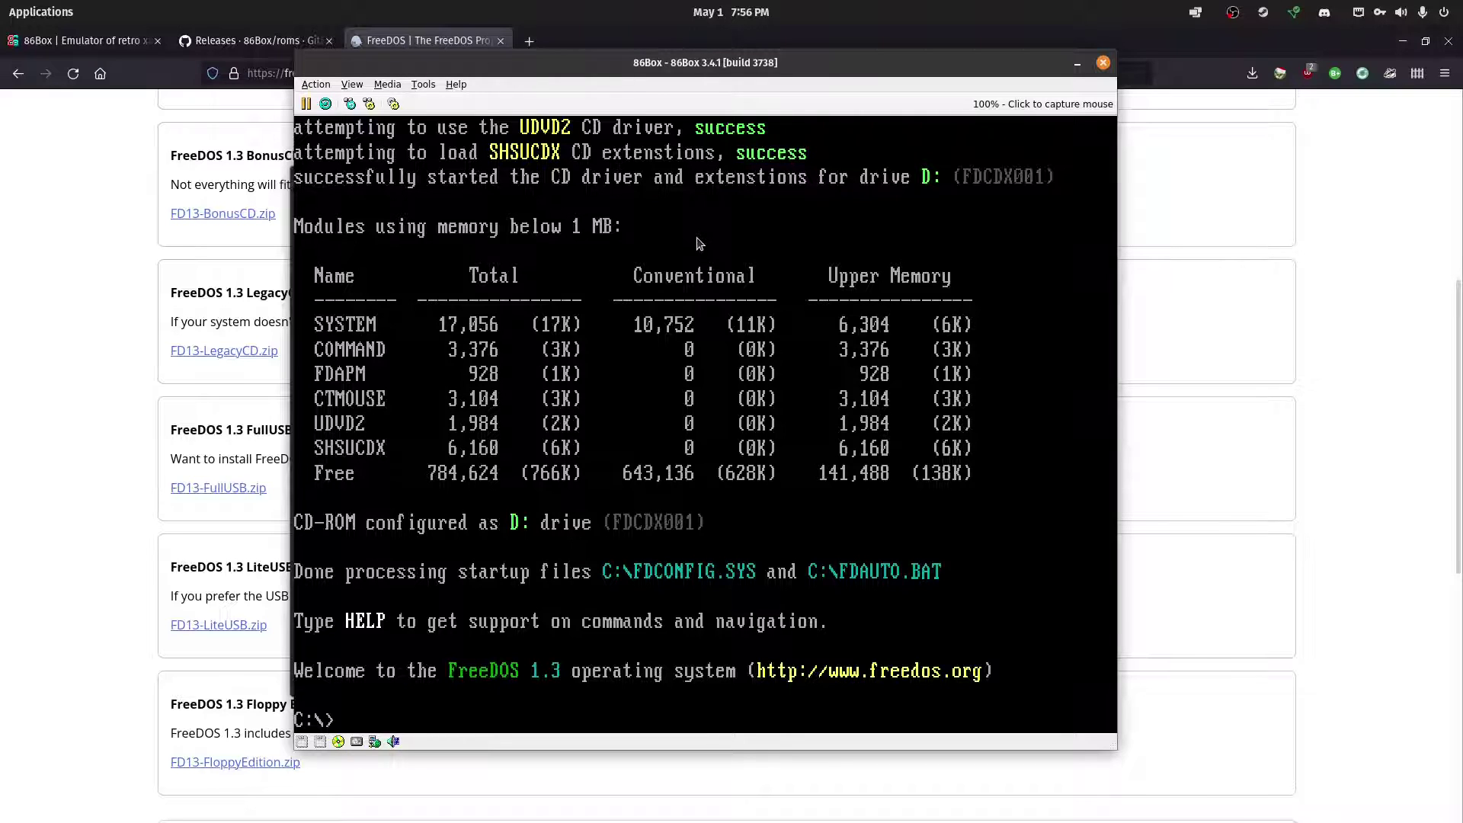
Step: Start the FreeDOS Edit program from the C:\ prompt and capture the mouse in the emulated machine
type("dit")
key("Return")
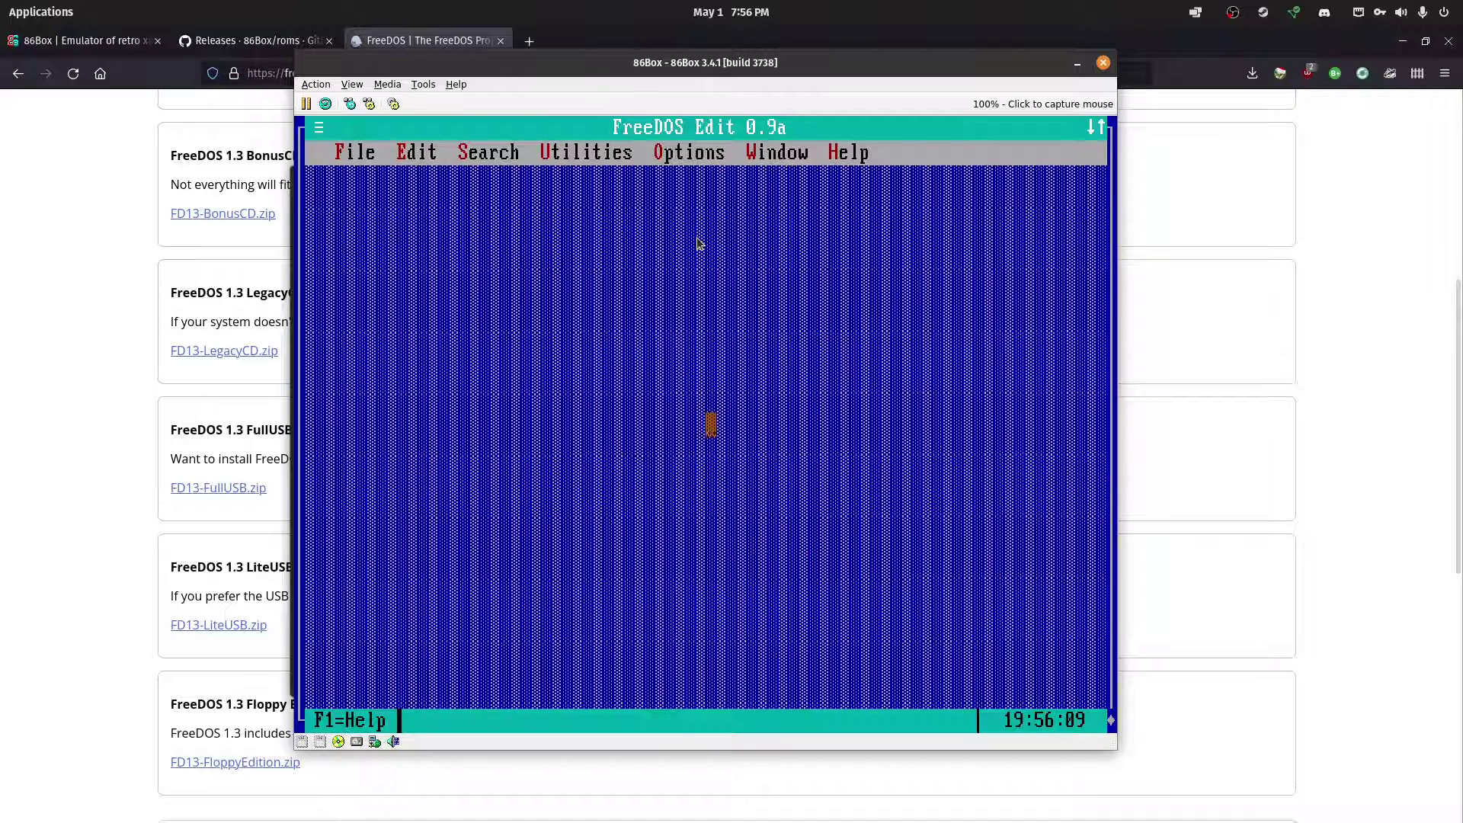
left_click(706, 431)
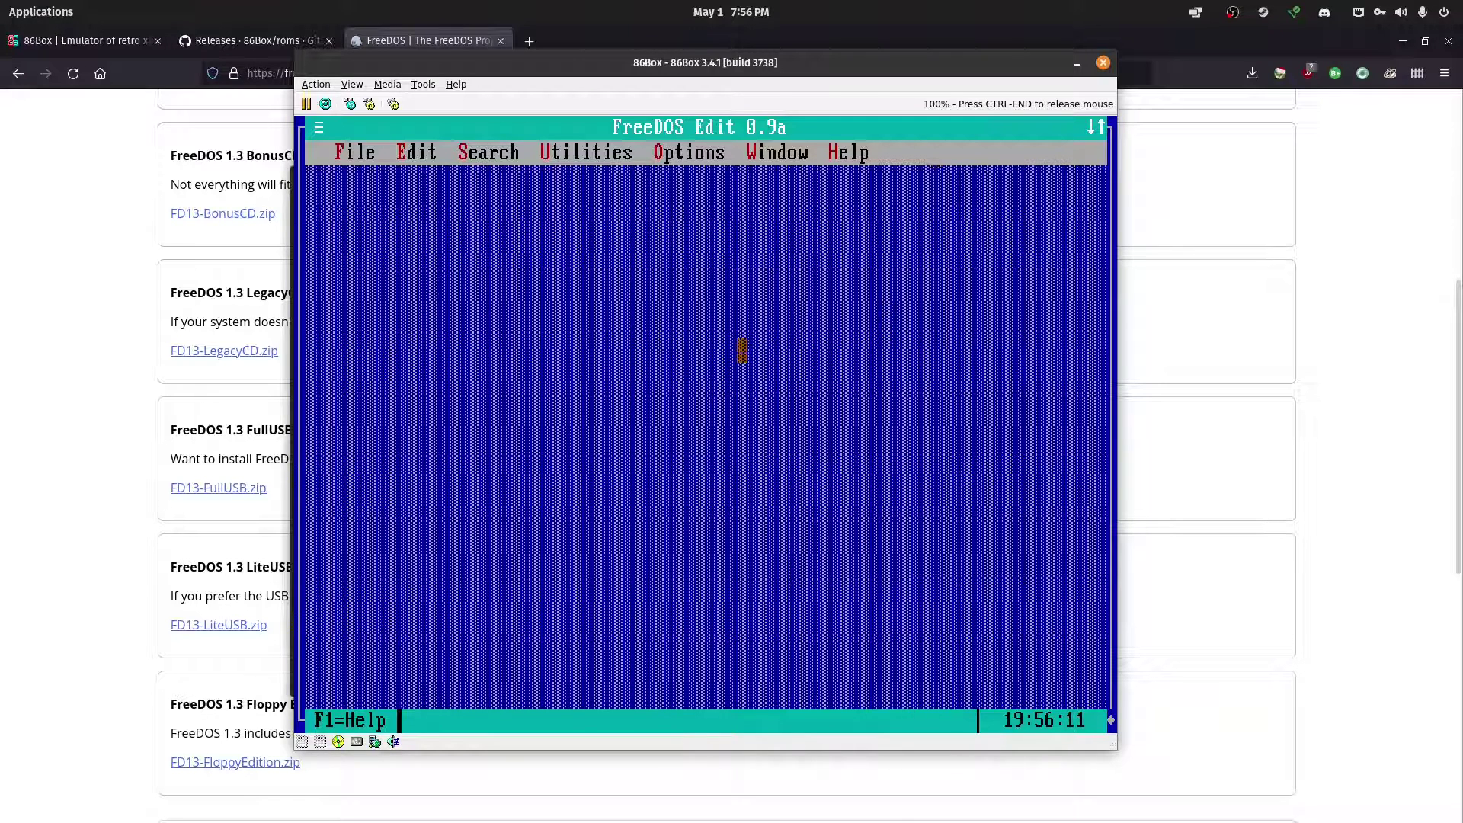
Step: Exit the FreeDOS Edit program to the C:\ prompt and release the mouse from the emulated machine
key("ctrl+End")
left_click(784, 429)
left_click(362, 152)
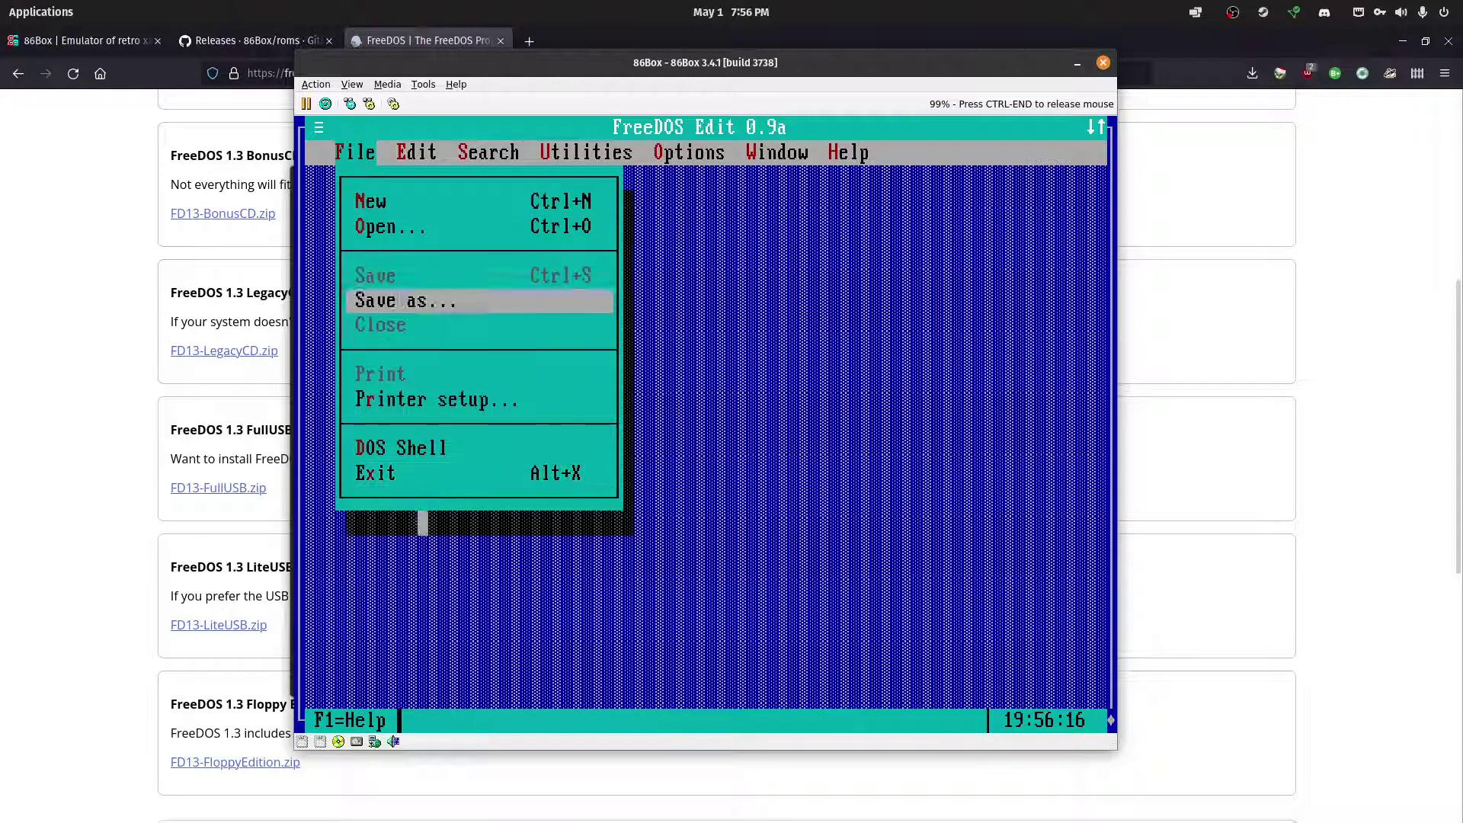
left_click(404, 476)
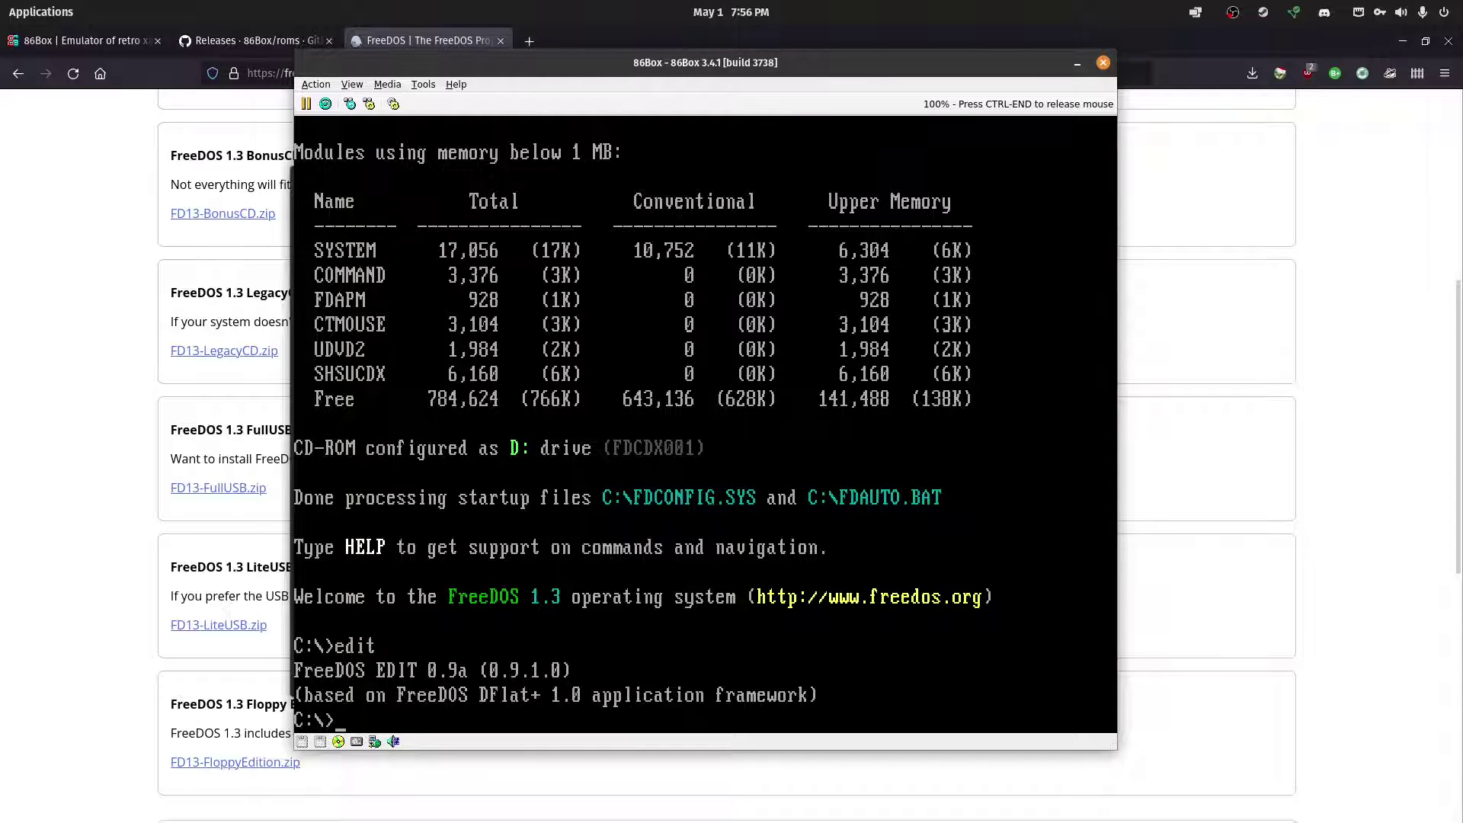
key("ctrl+End")
Step: Switch to the D: CD-ROM drive and list its complete directory contents
type("cd D")
key("BackSpace")
key("Return")
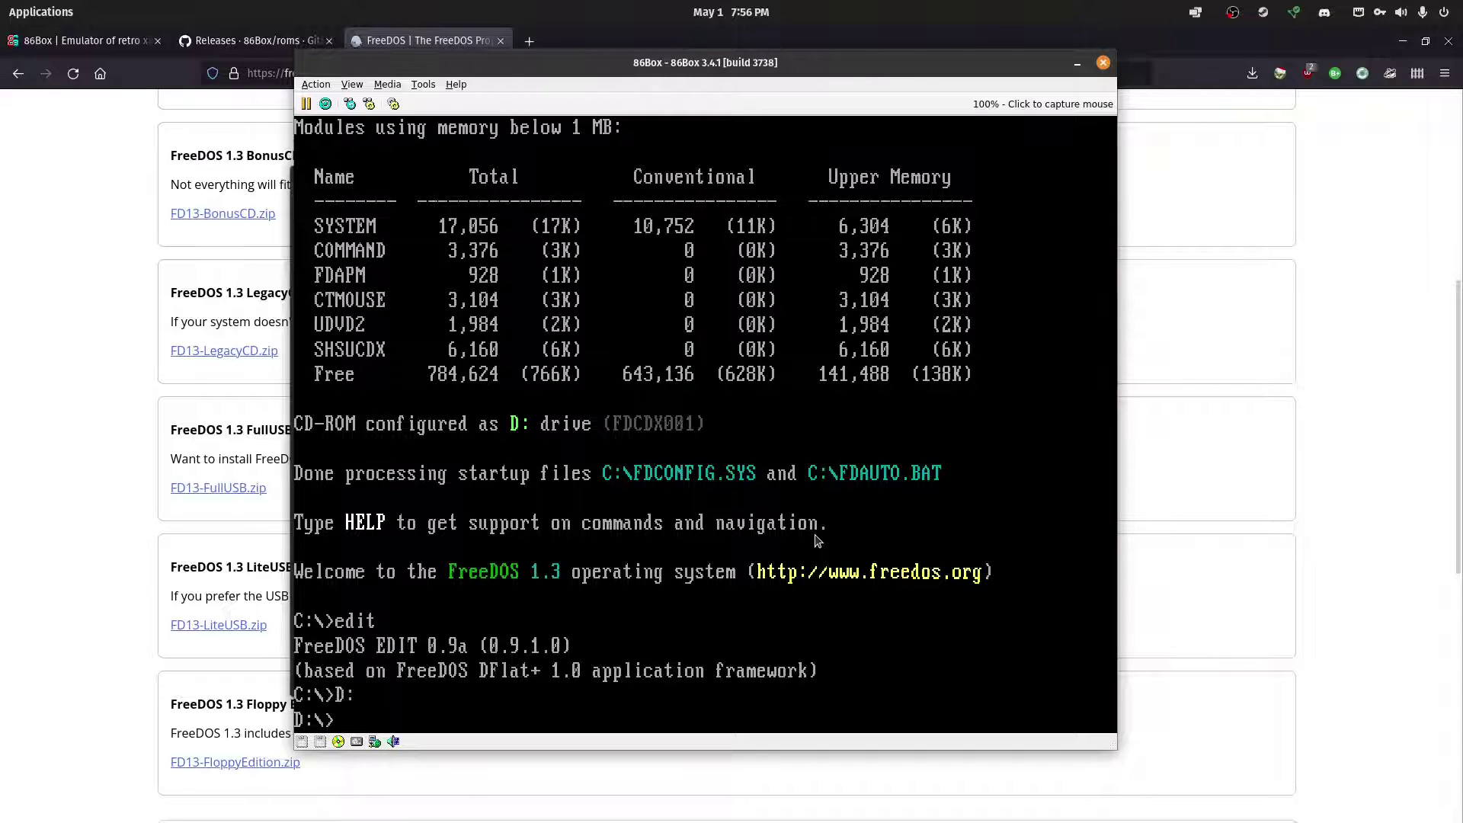
type("dir")
key("Return")
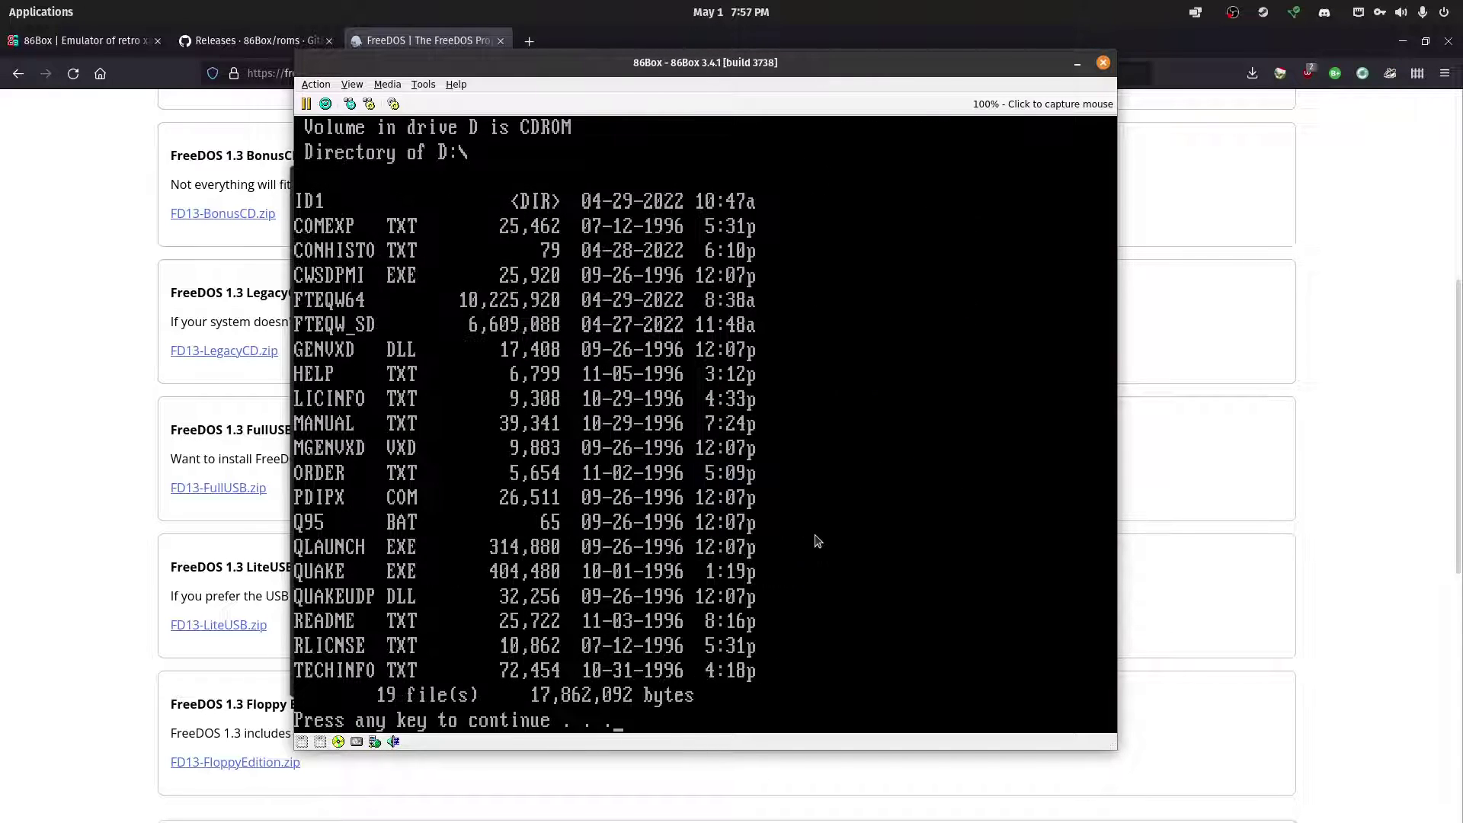
key("Return")
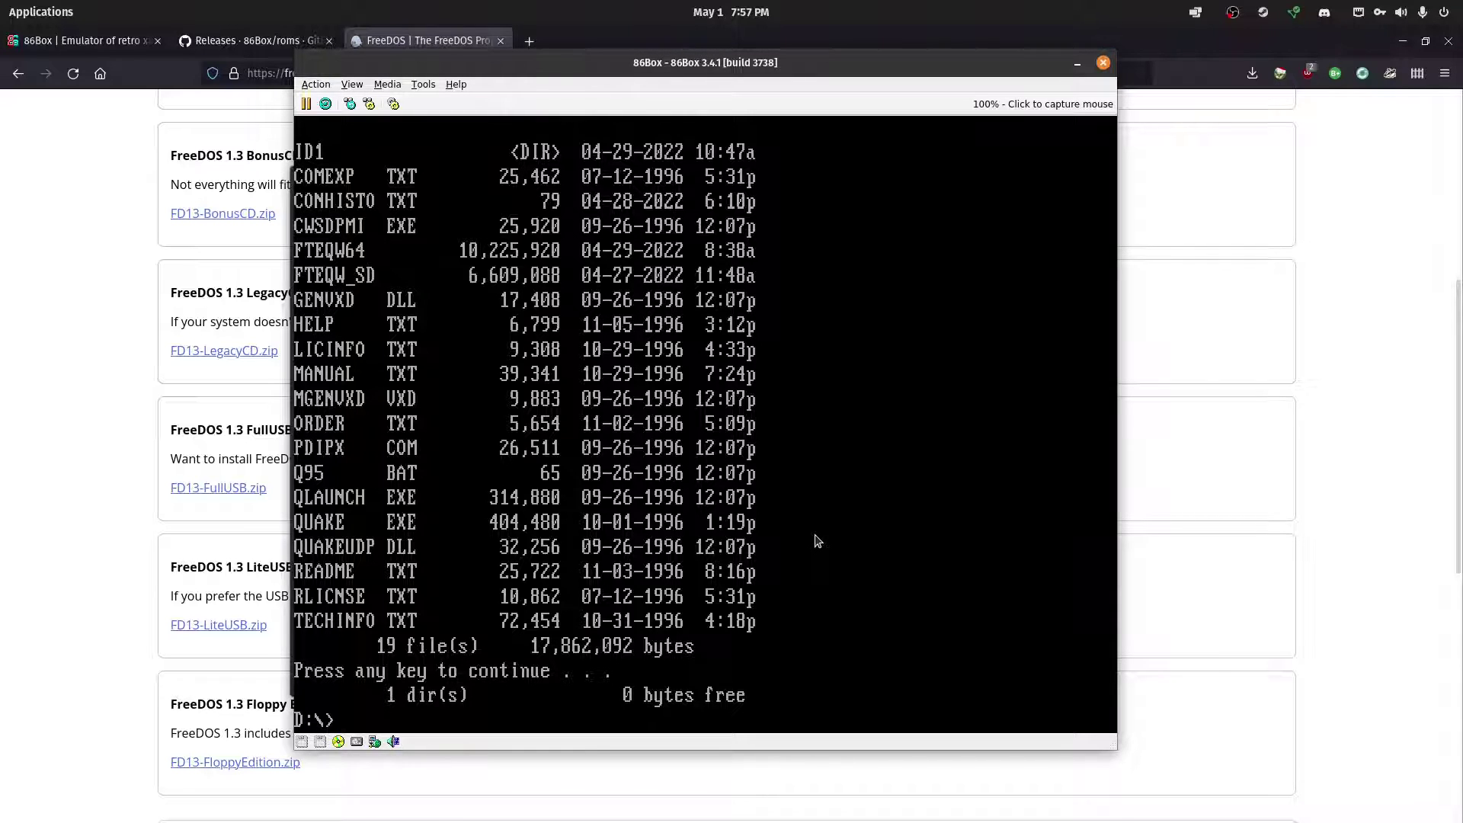
Step: Launch quake from the D:\ prompt and start a new single-player game
type("quake")
key("Return")
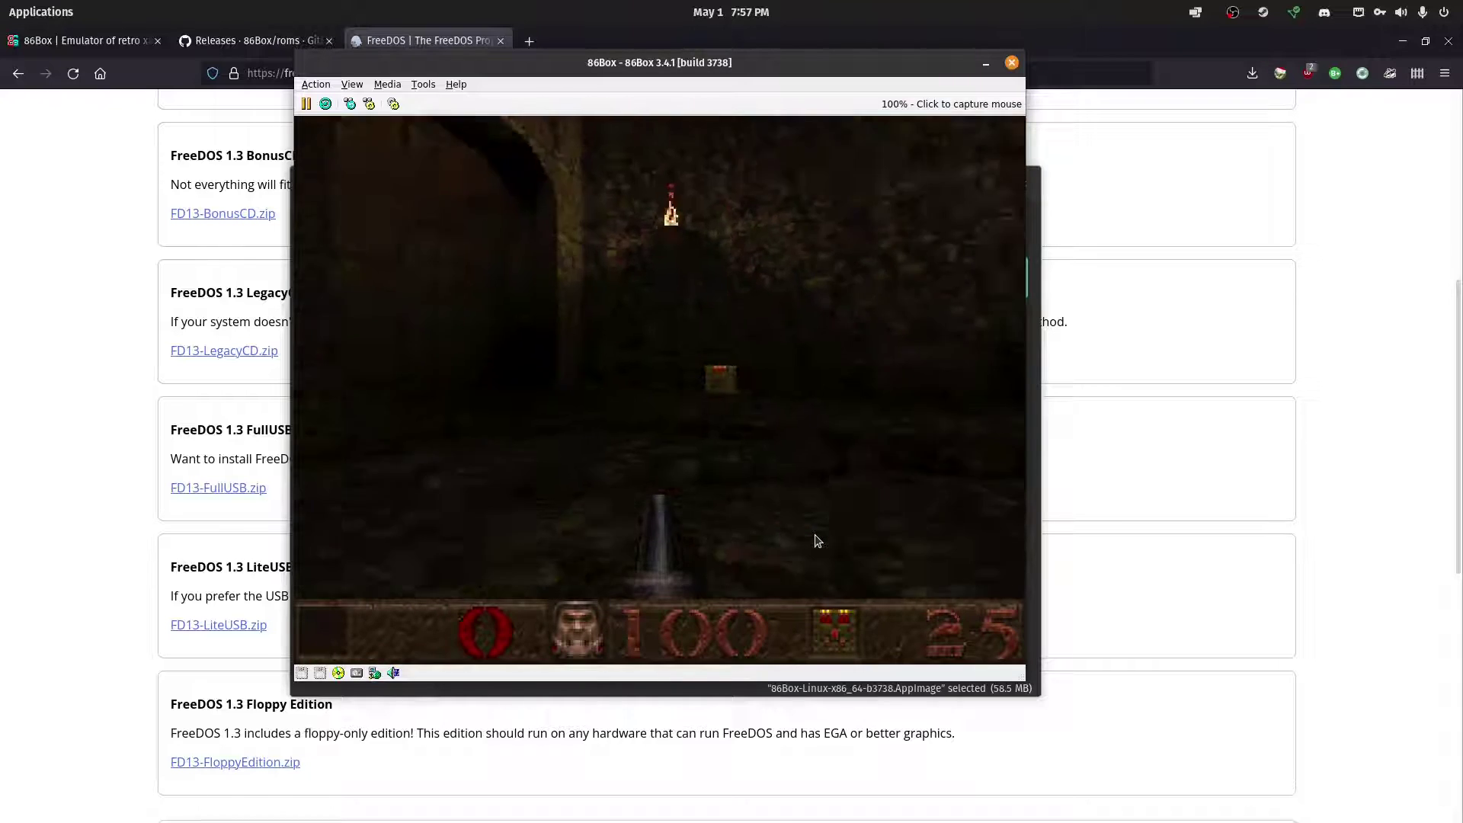
key("Escape")
key("Return")
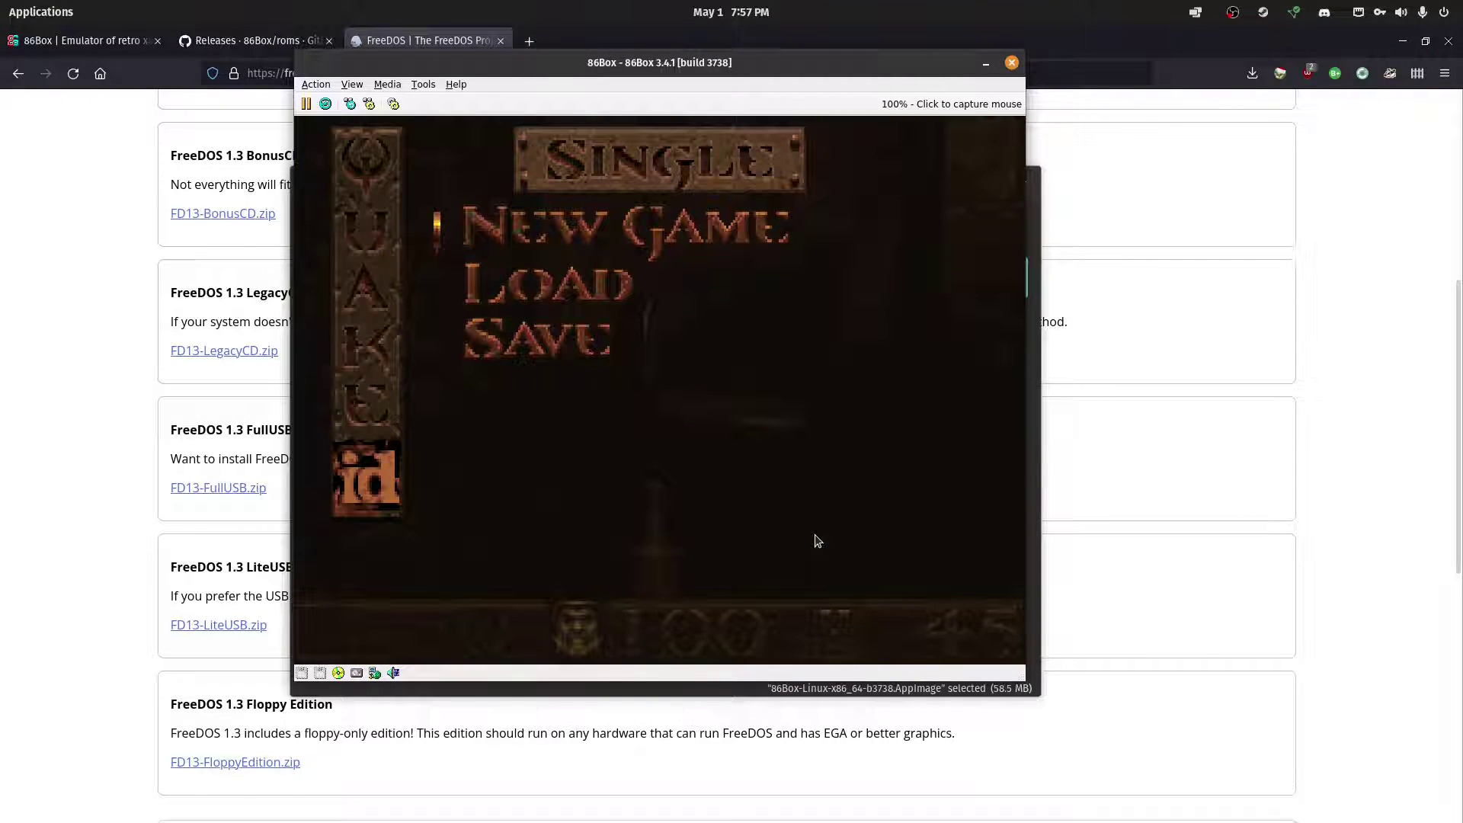
key("Return")
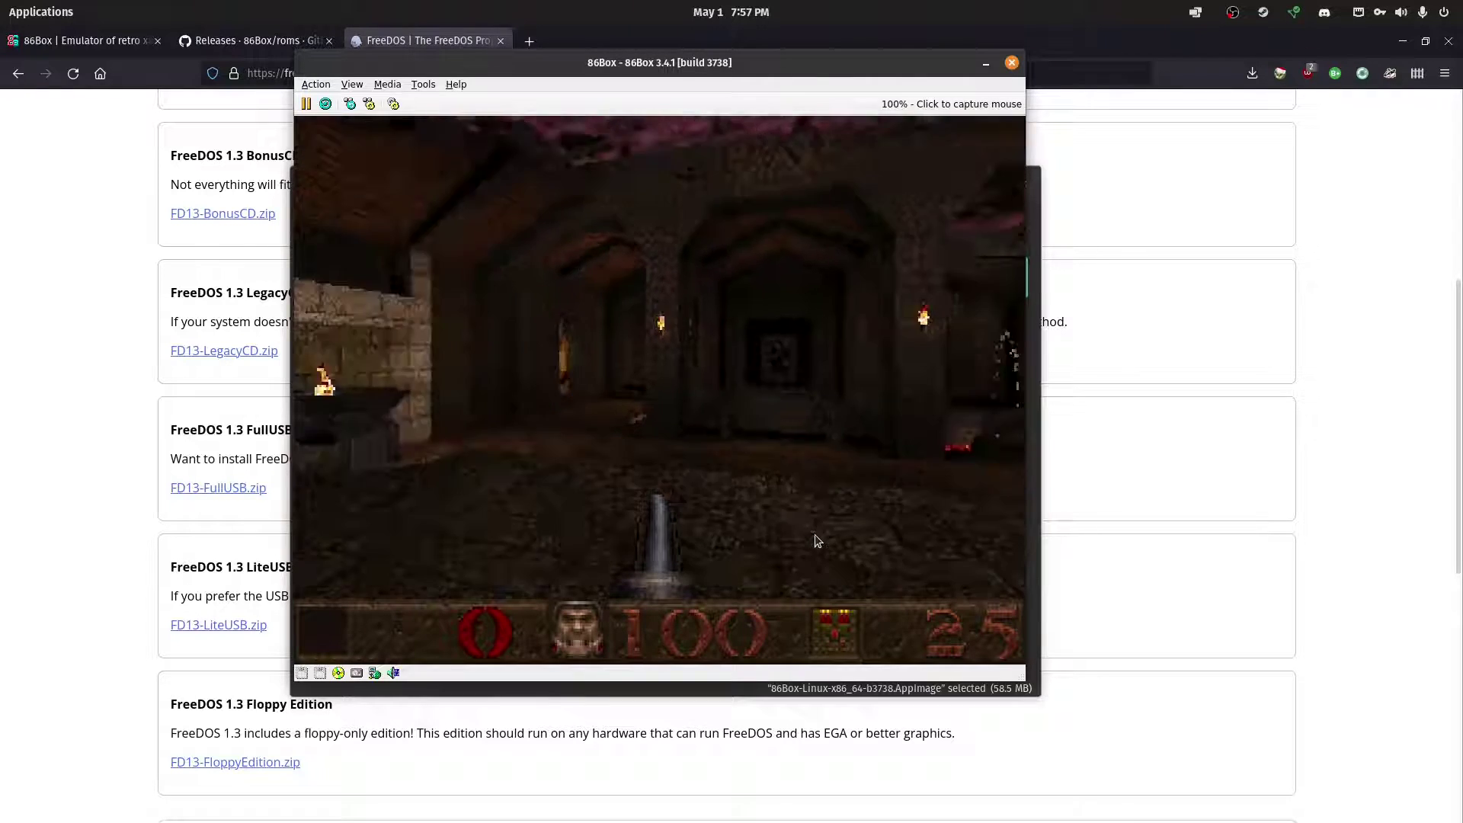
Step: Walk and turn through Quake's Introduction level to try out the game's movement
key("Left")
key("Up")
key("Right")
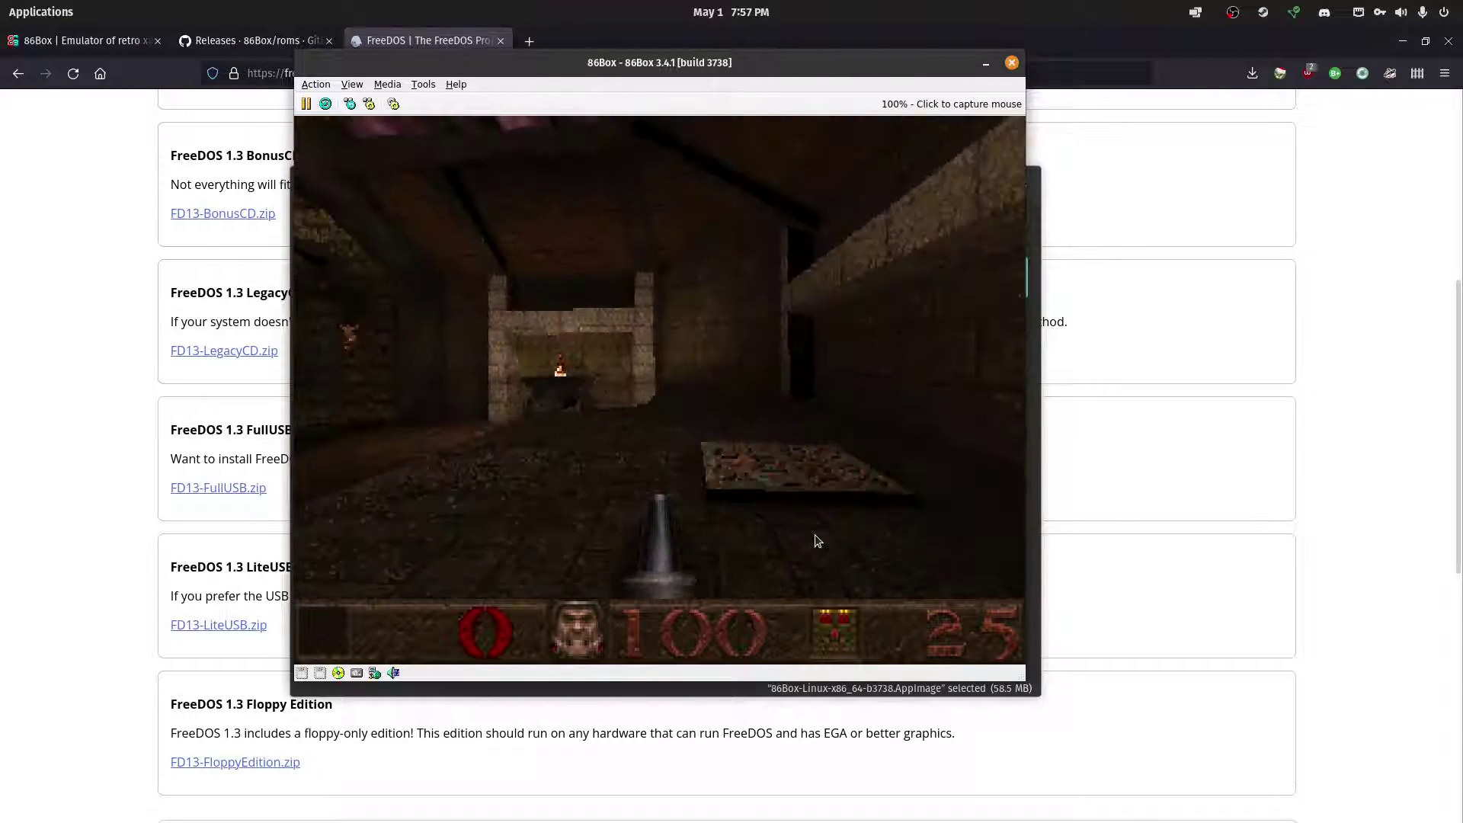
key("Up")
key("Right")
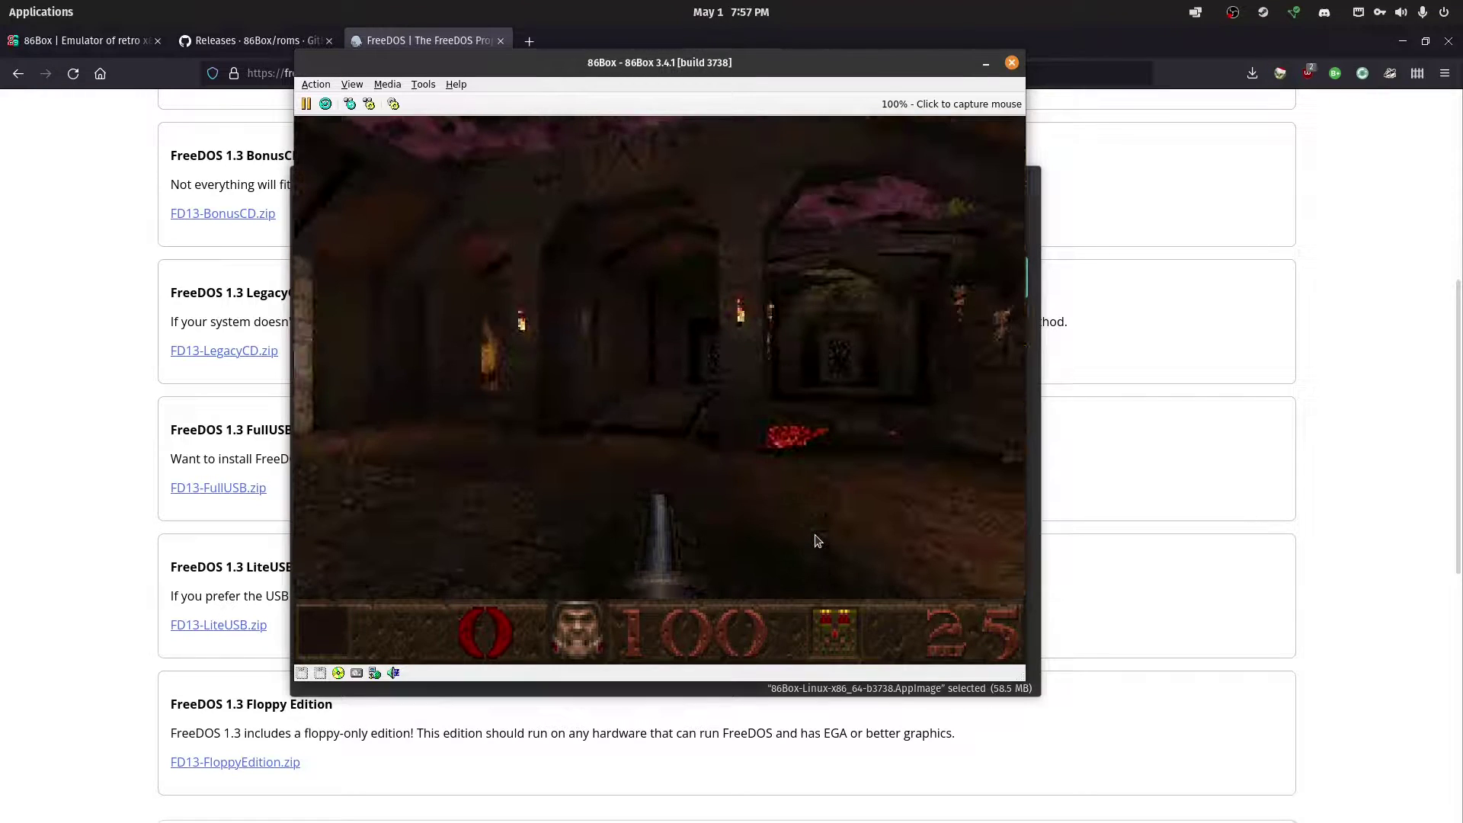
key("Left")
key("Up")
key("Right")
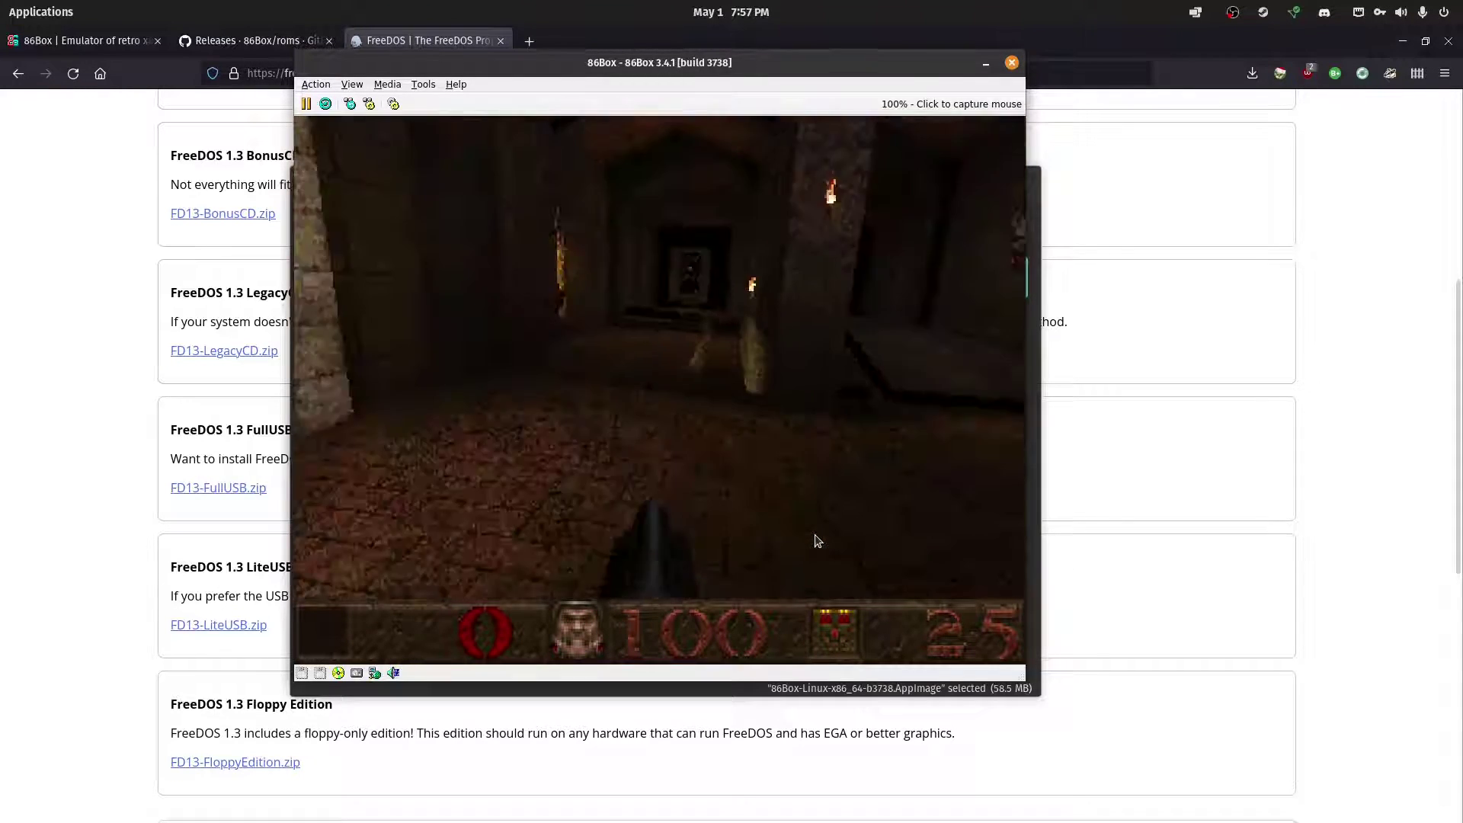
key("Right")
key("Up")
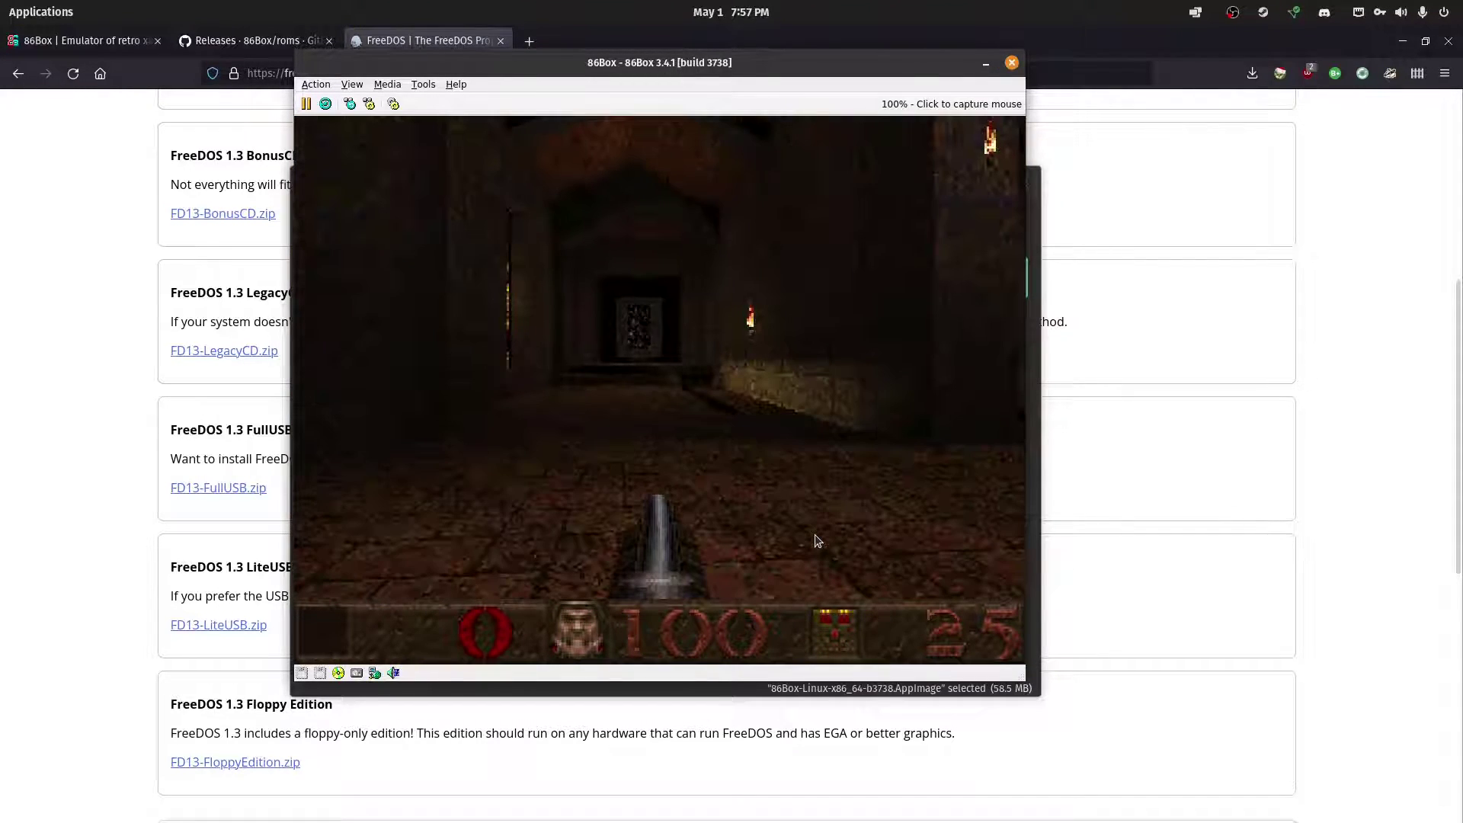
Step: Load the level named bridge with the map command in Quake's console and return to the game view
key("grave")
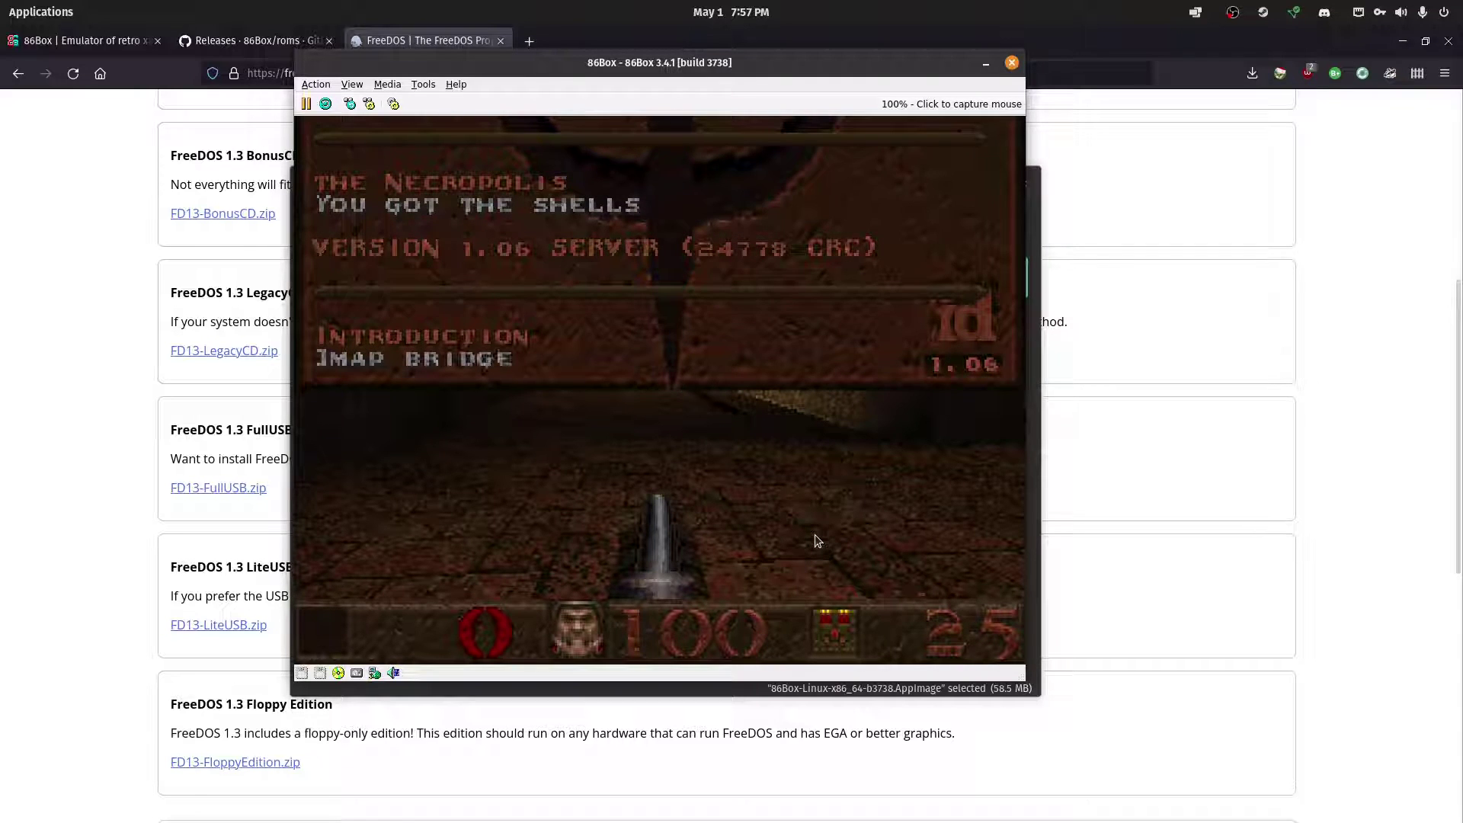
type("map bridge")
key("Return")
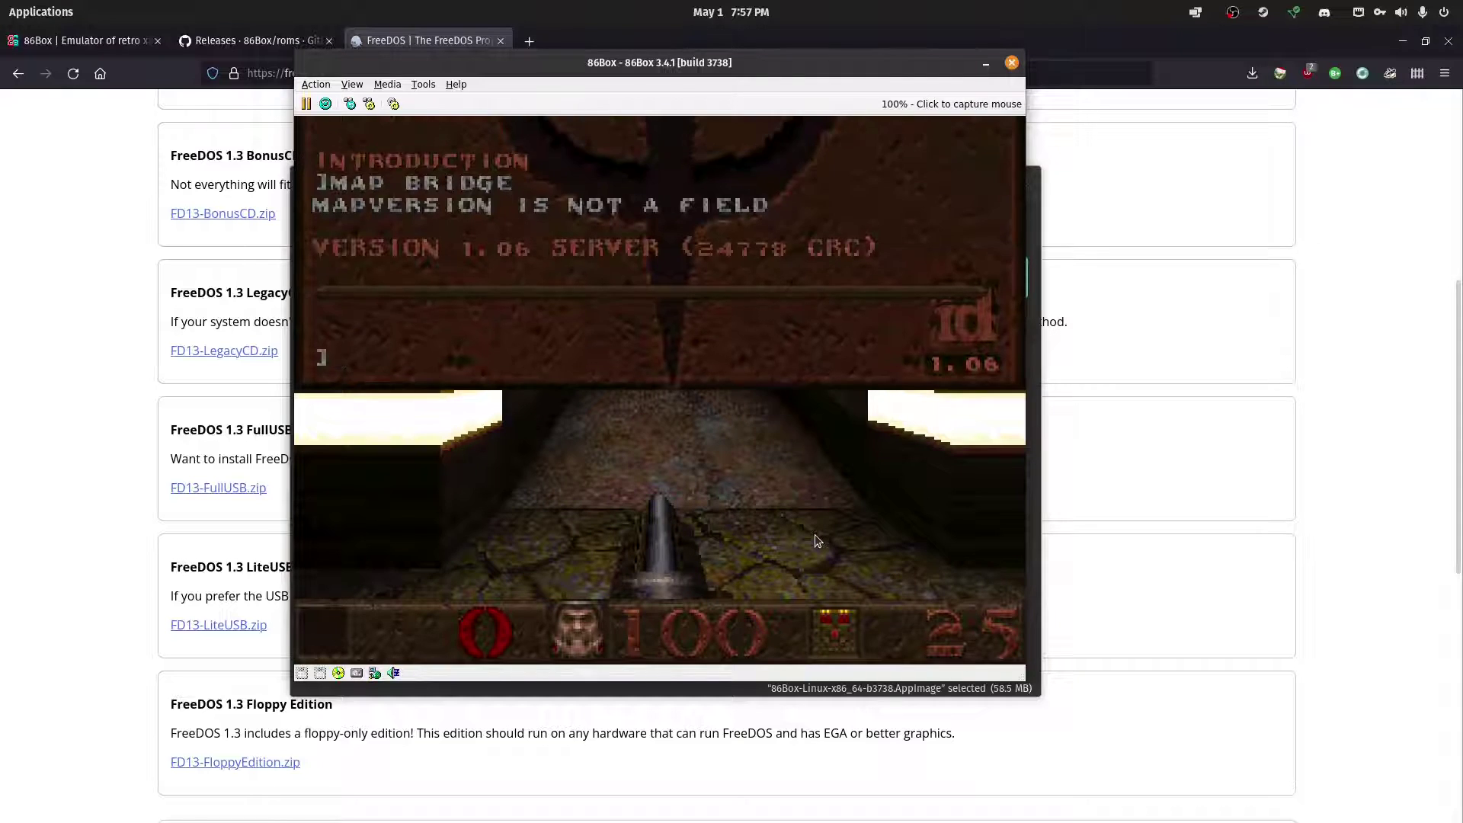
key("Left")
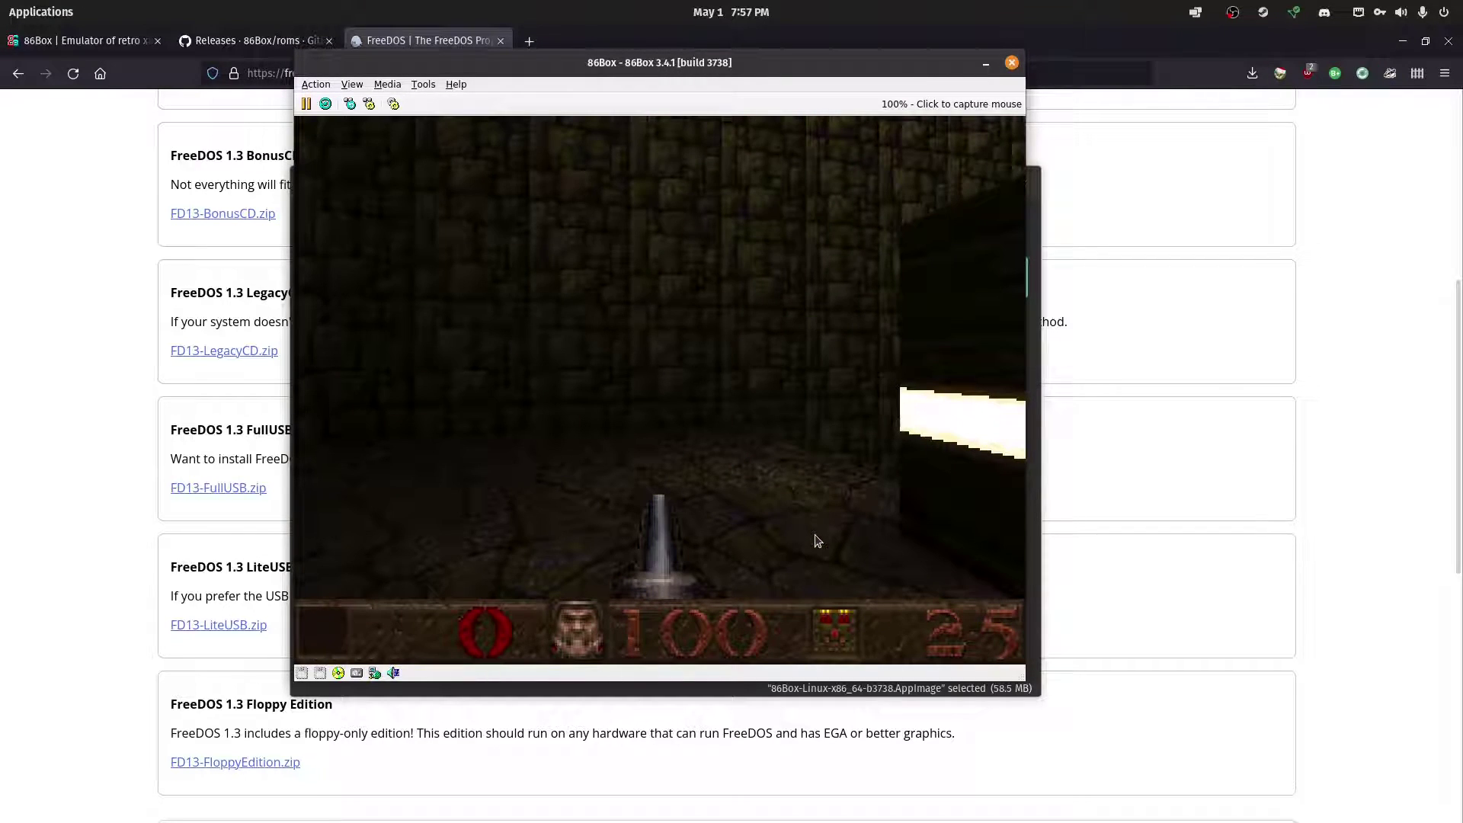
key("grave")
Step: Capture the mouse and explore the bridge level, looking around, walking between the lit pillars and firing two shots
left_click(597, 366)
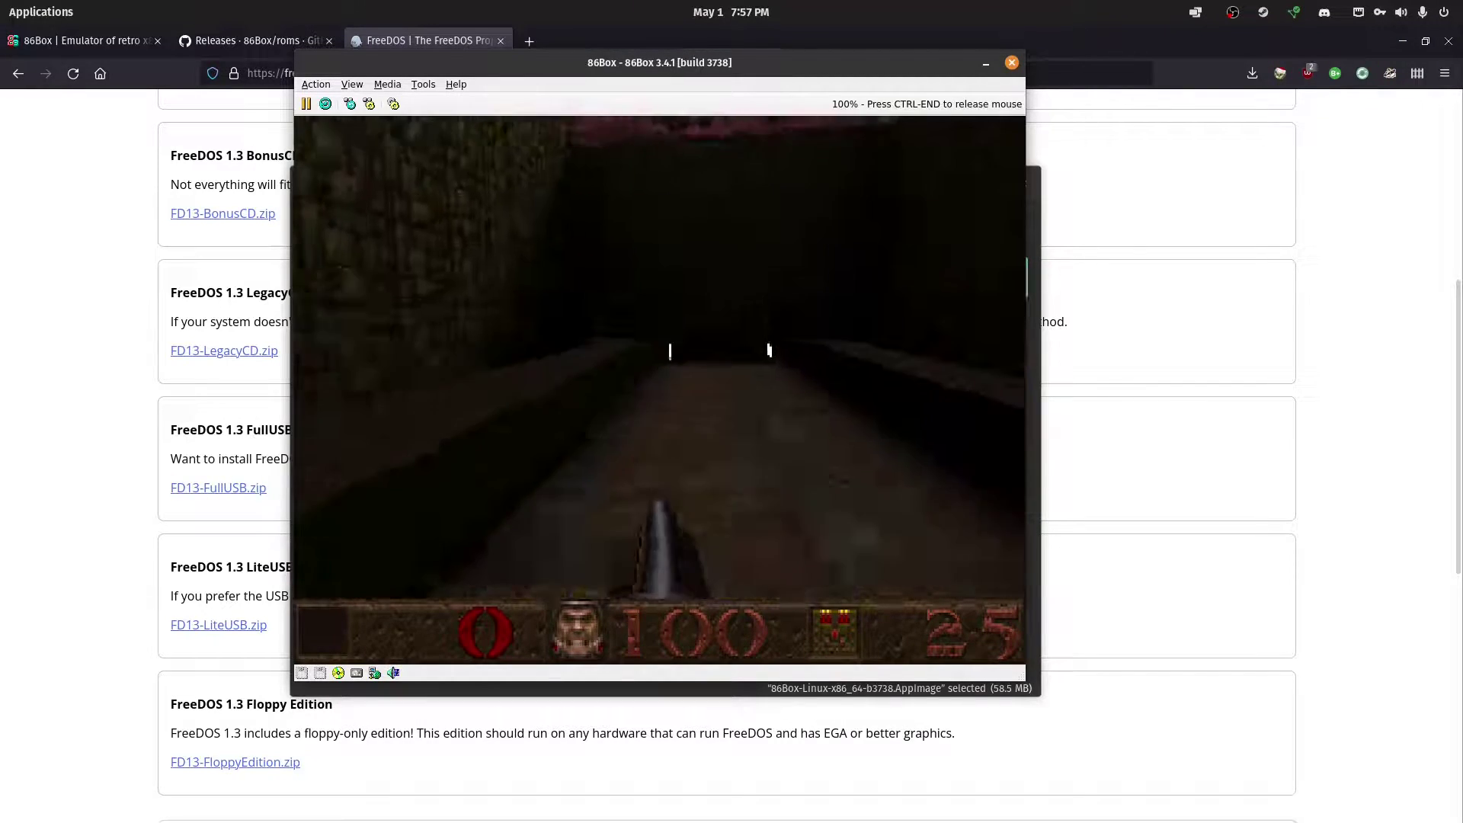
key("Up")
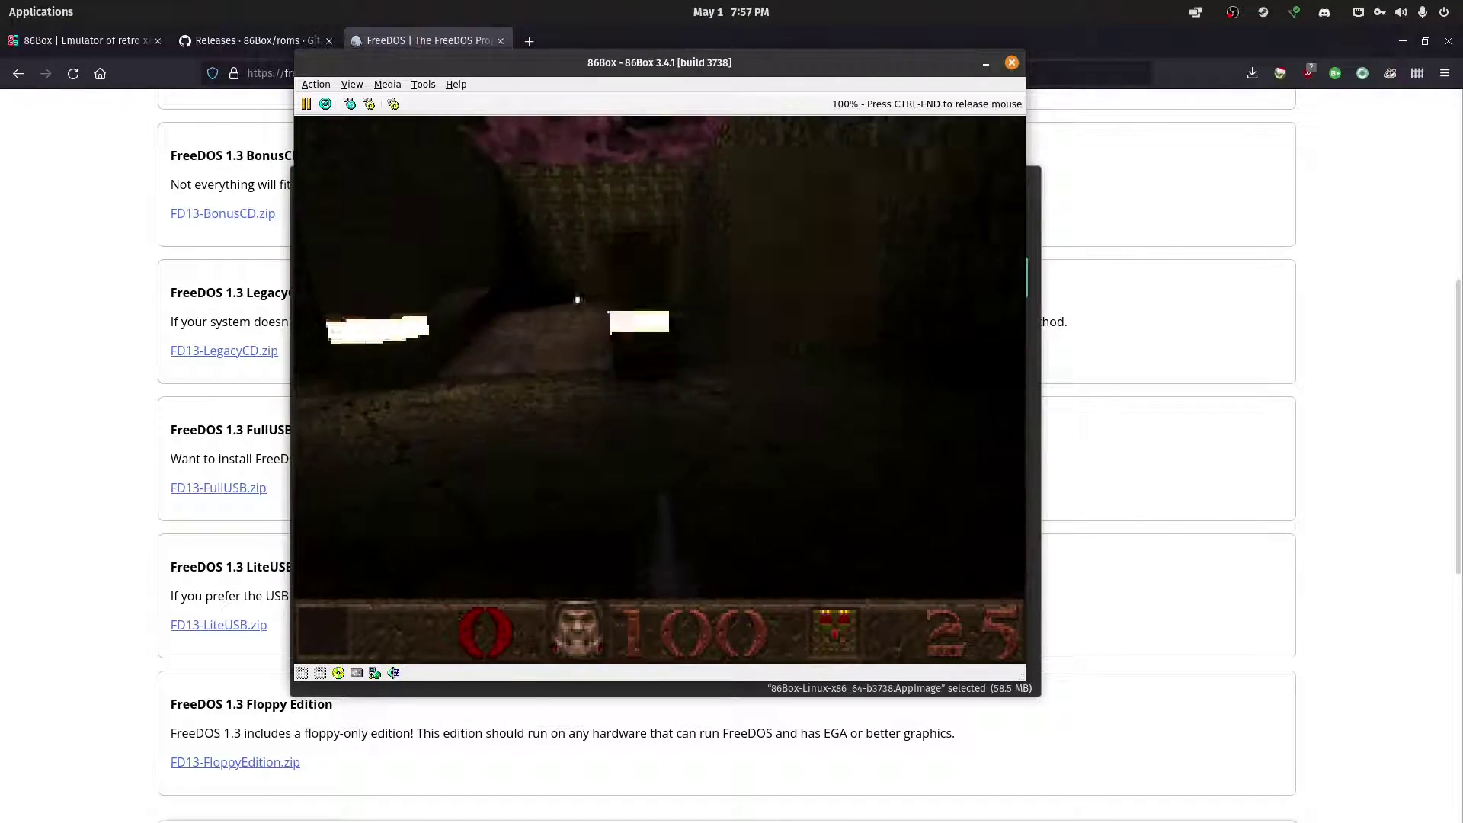
key("Up")
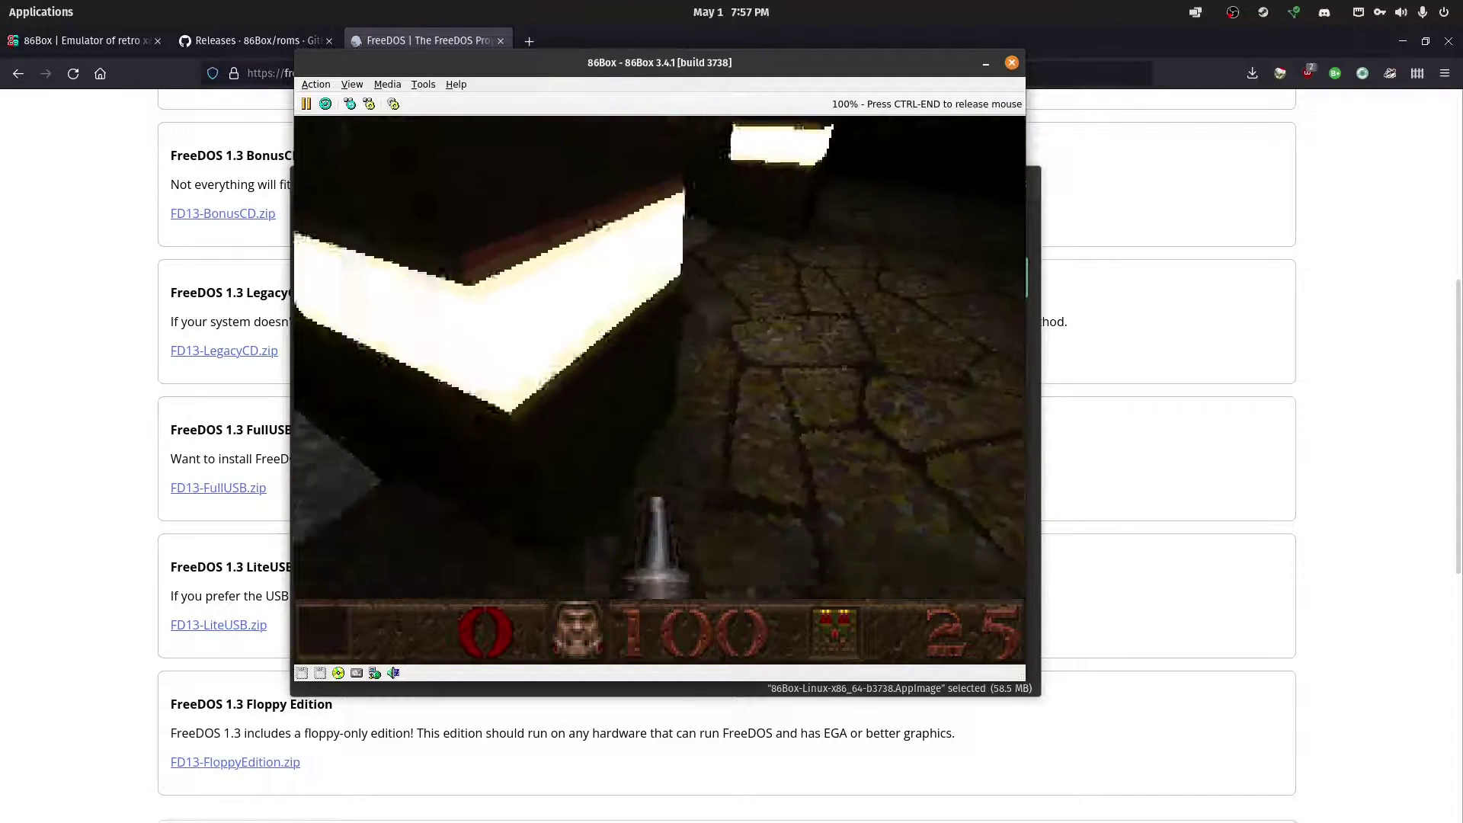
key("Up")
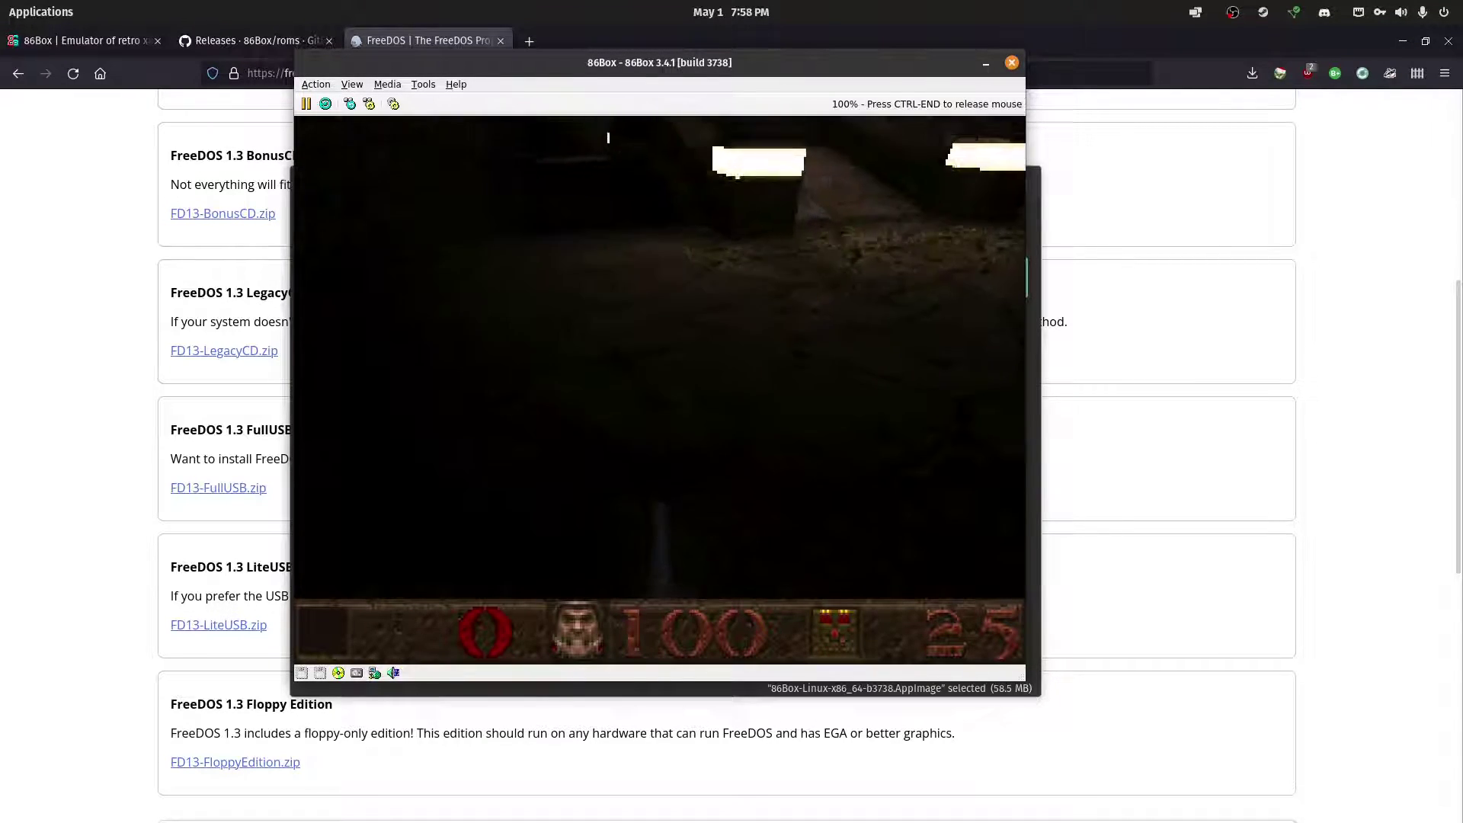
key("Up")
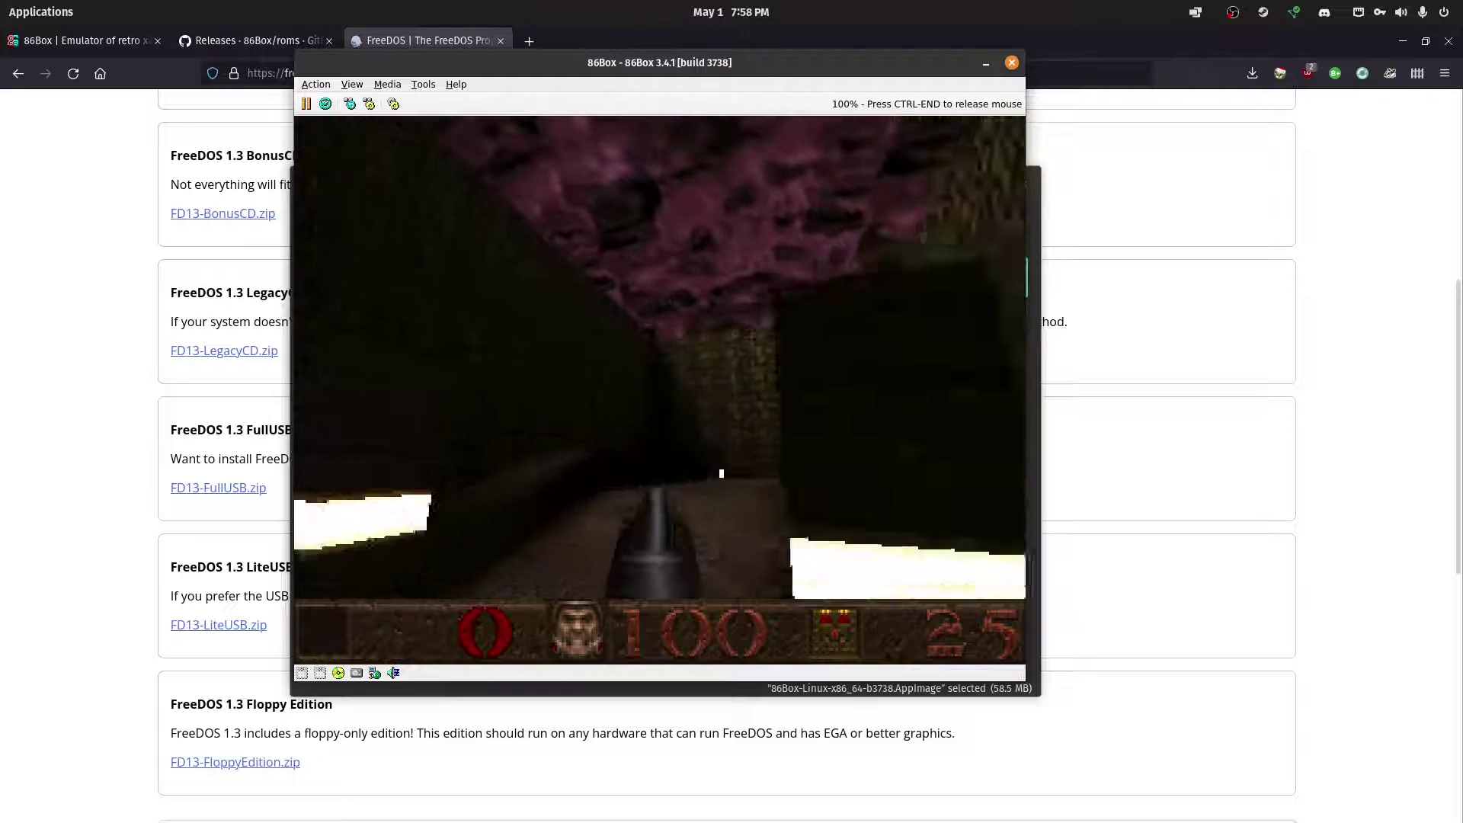
key("Up")
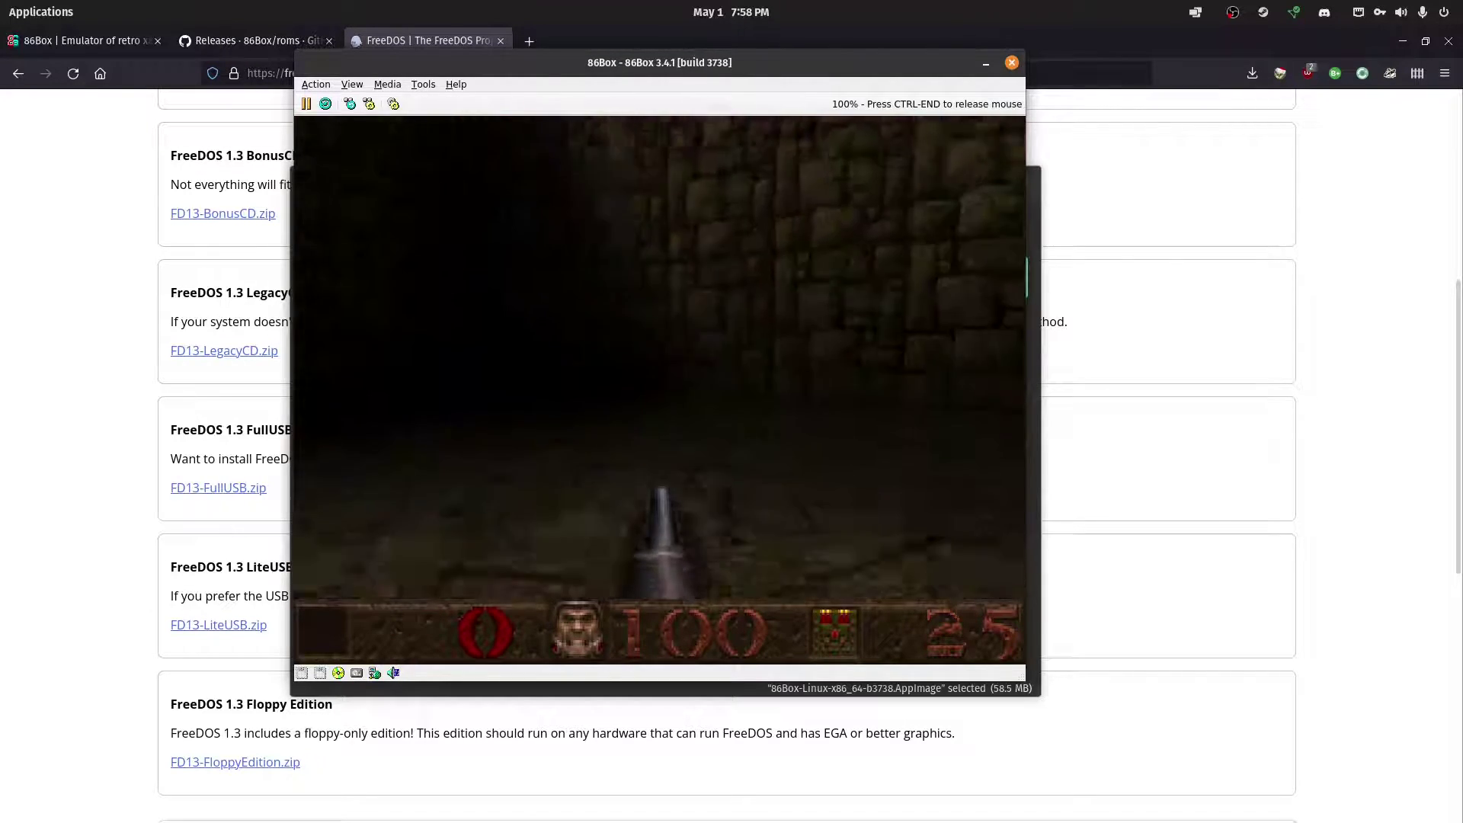
key("Down")
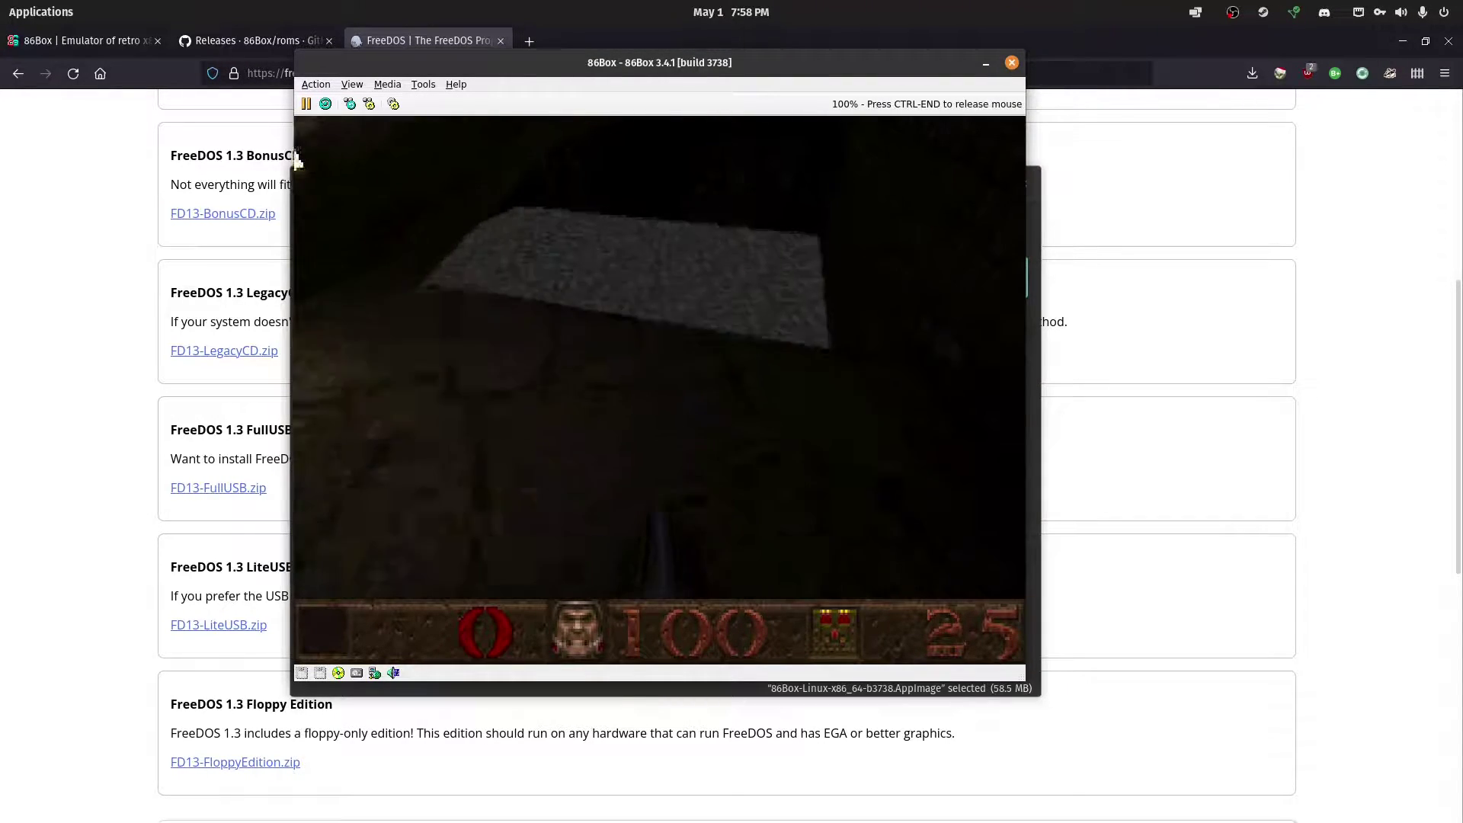
key("Up")
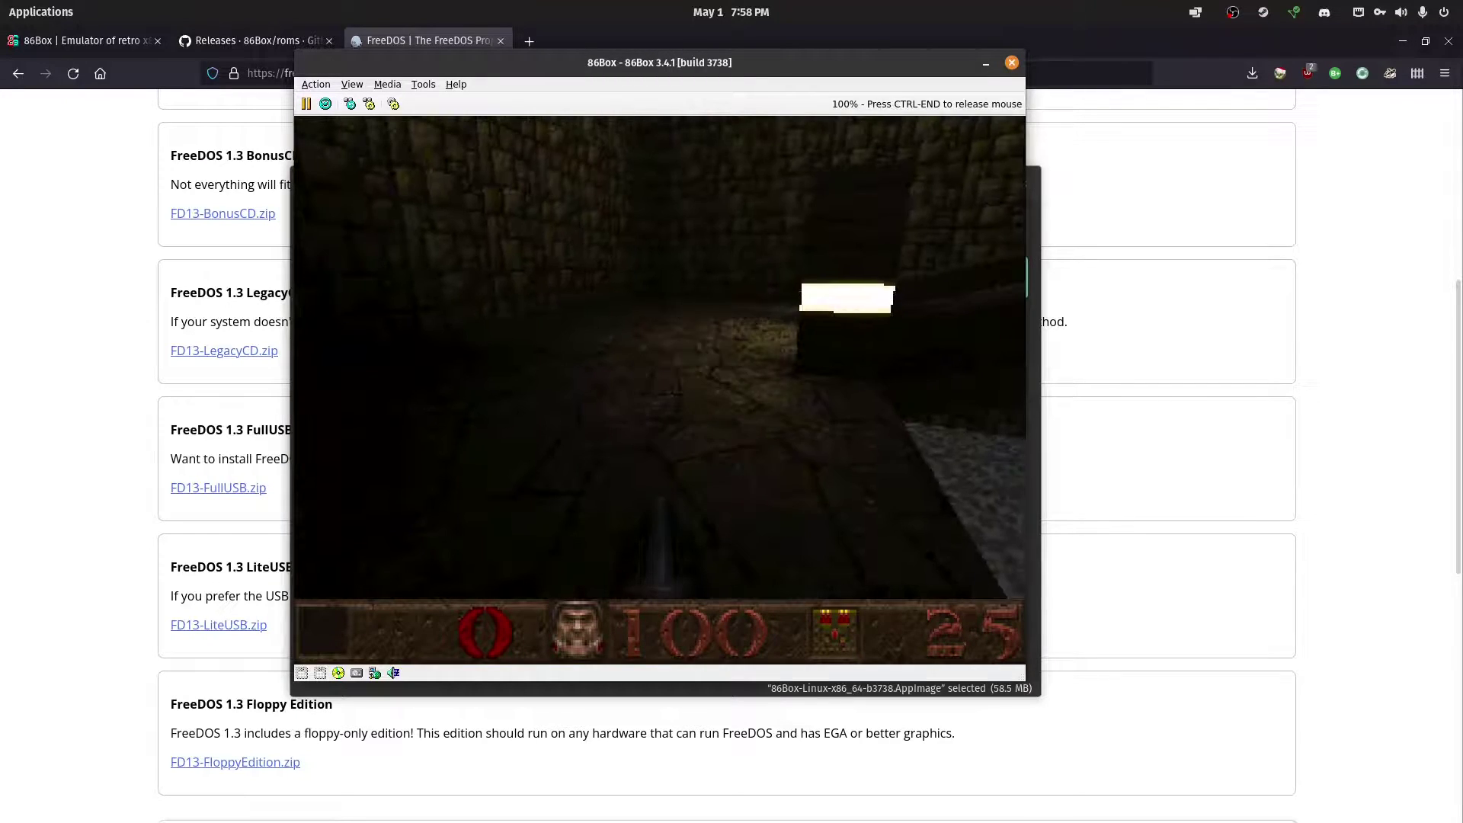
key("ctrl")
key("ctrl")
key("Down")
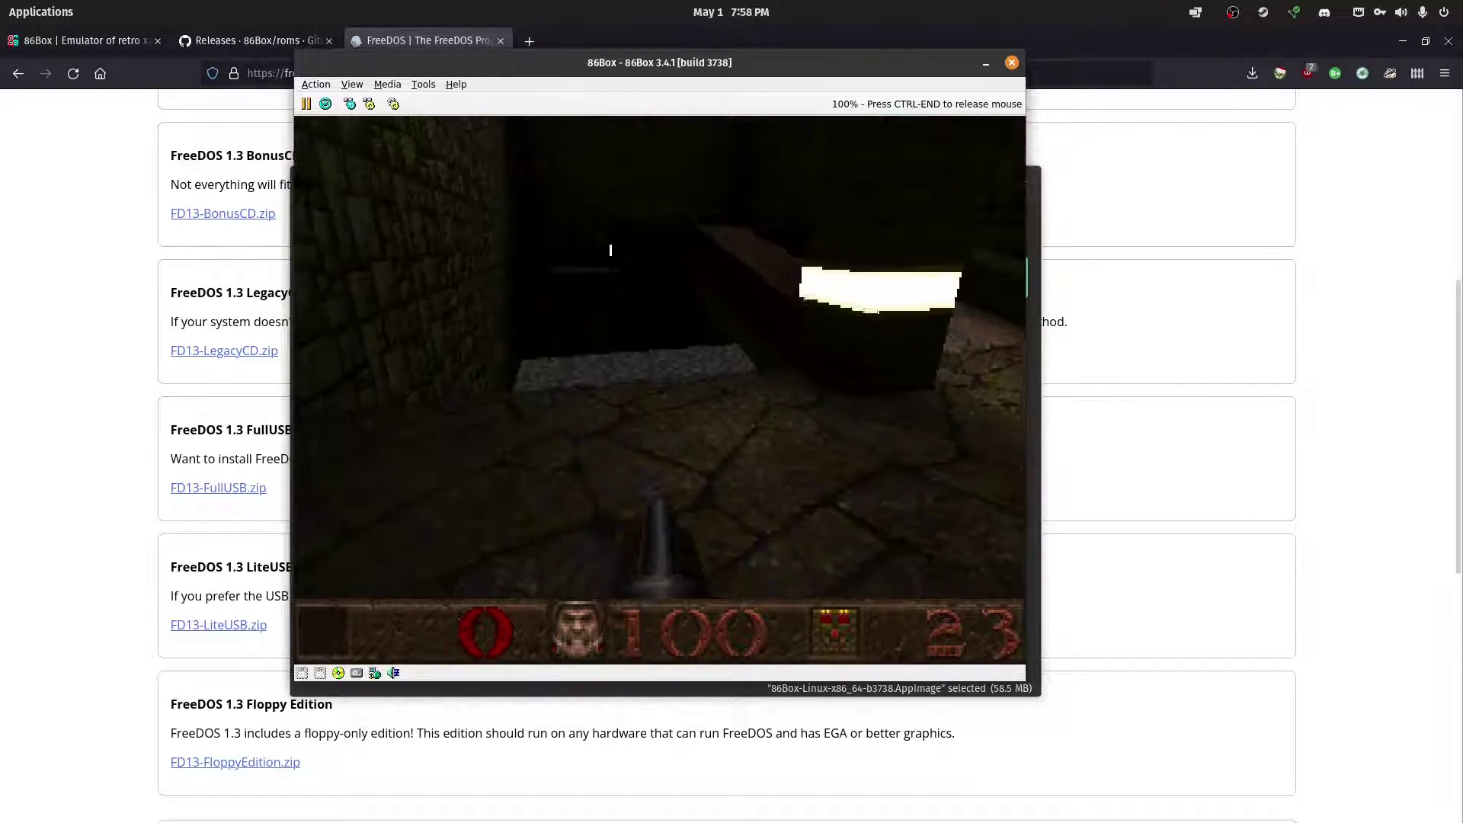
key("Right")
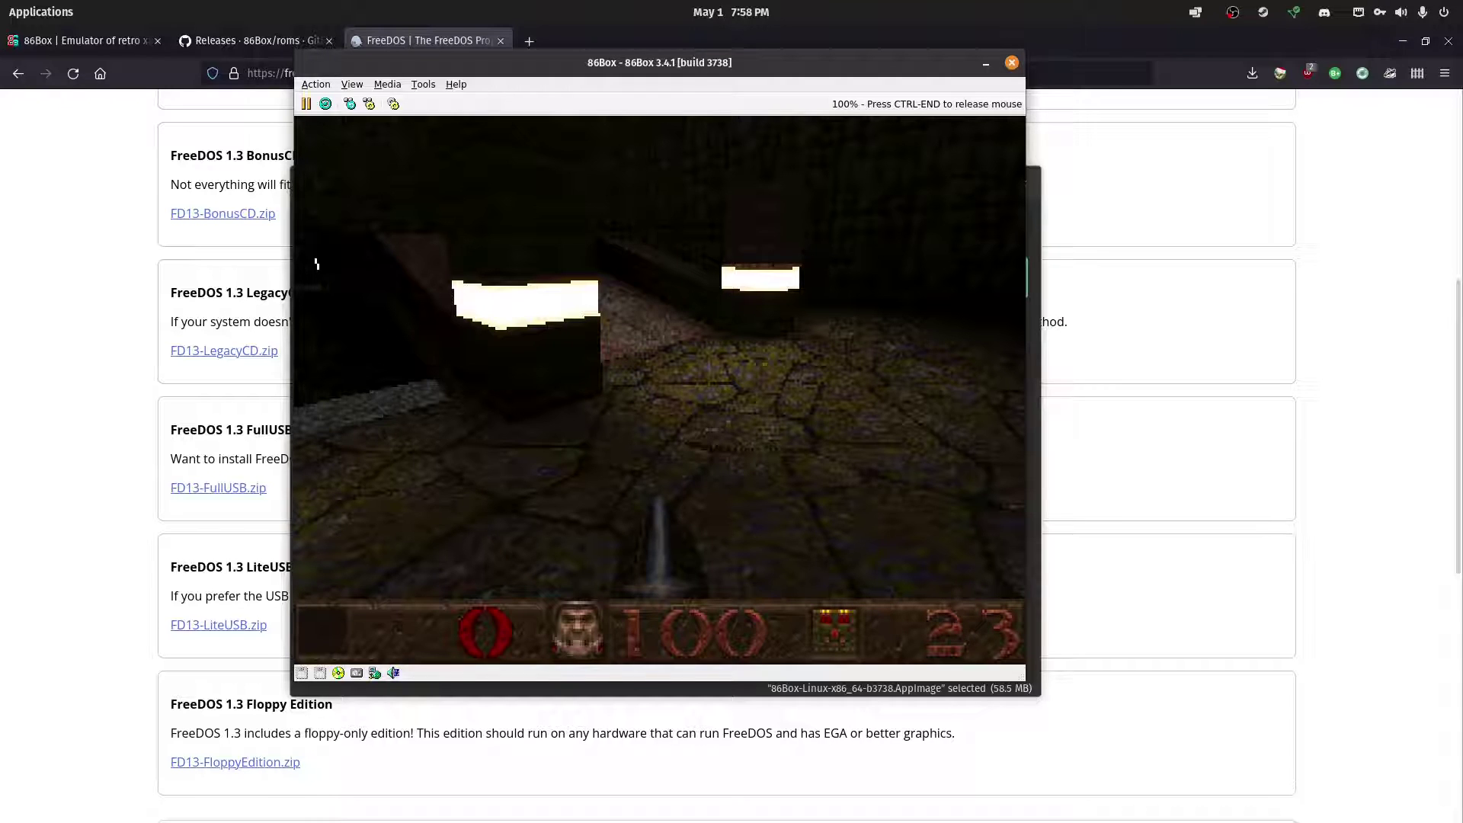
Step: Quit Quake, confirming the exit, and switch from the D: drive back to C:
key("Escape")
key("Up")
key("Return")
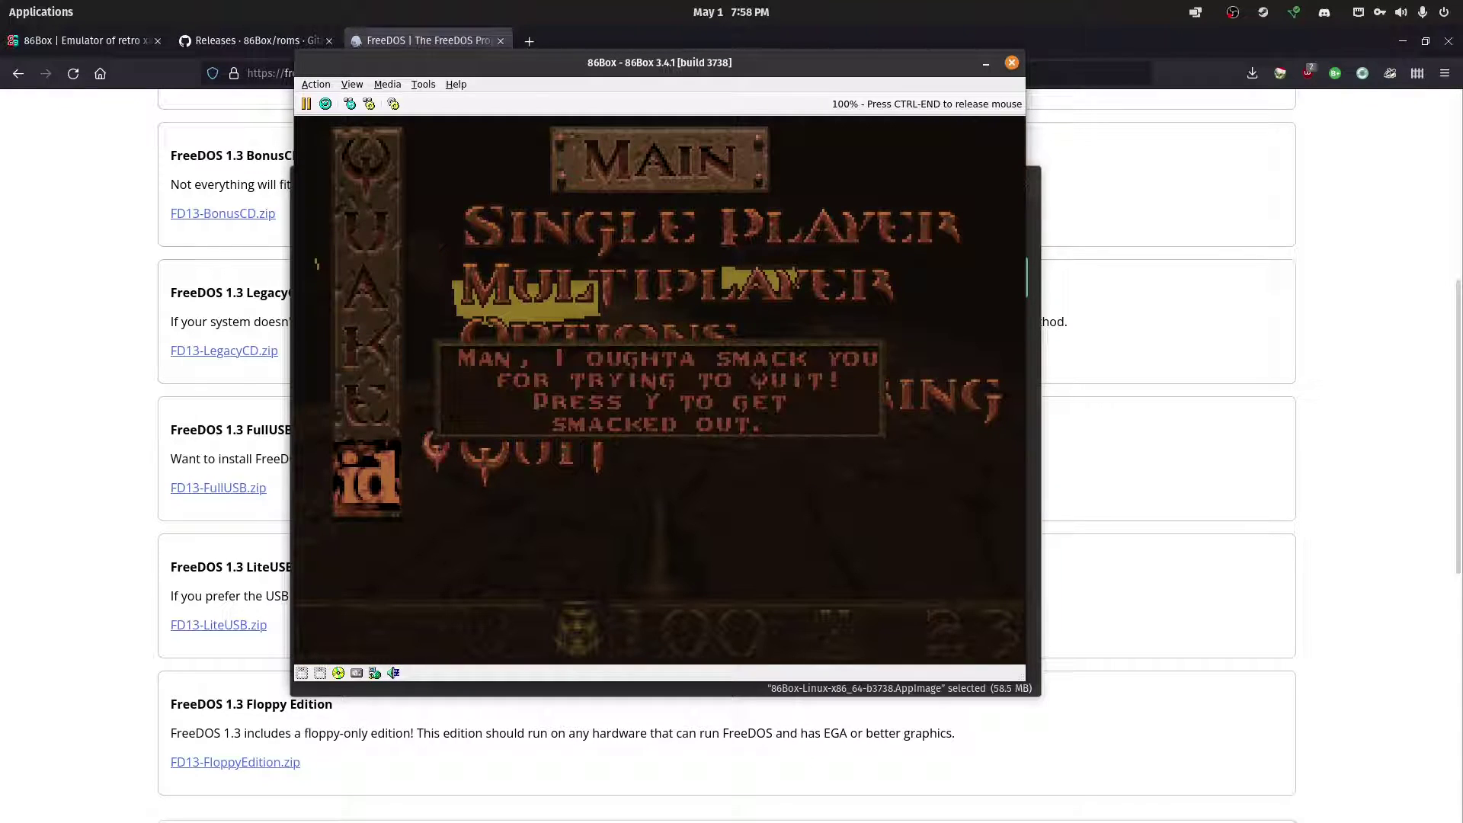
type("yC:")
key("Return")
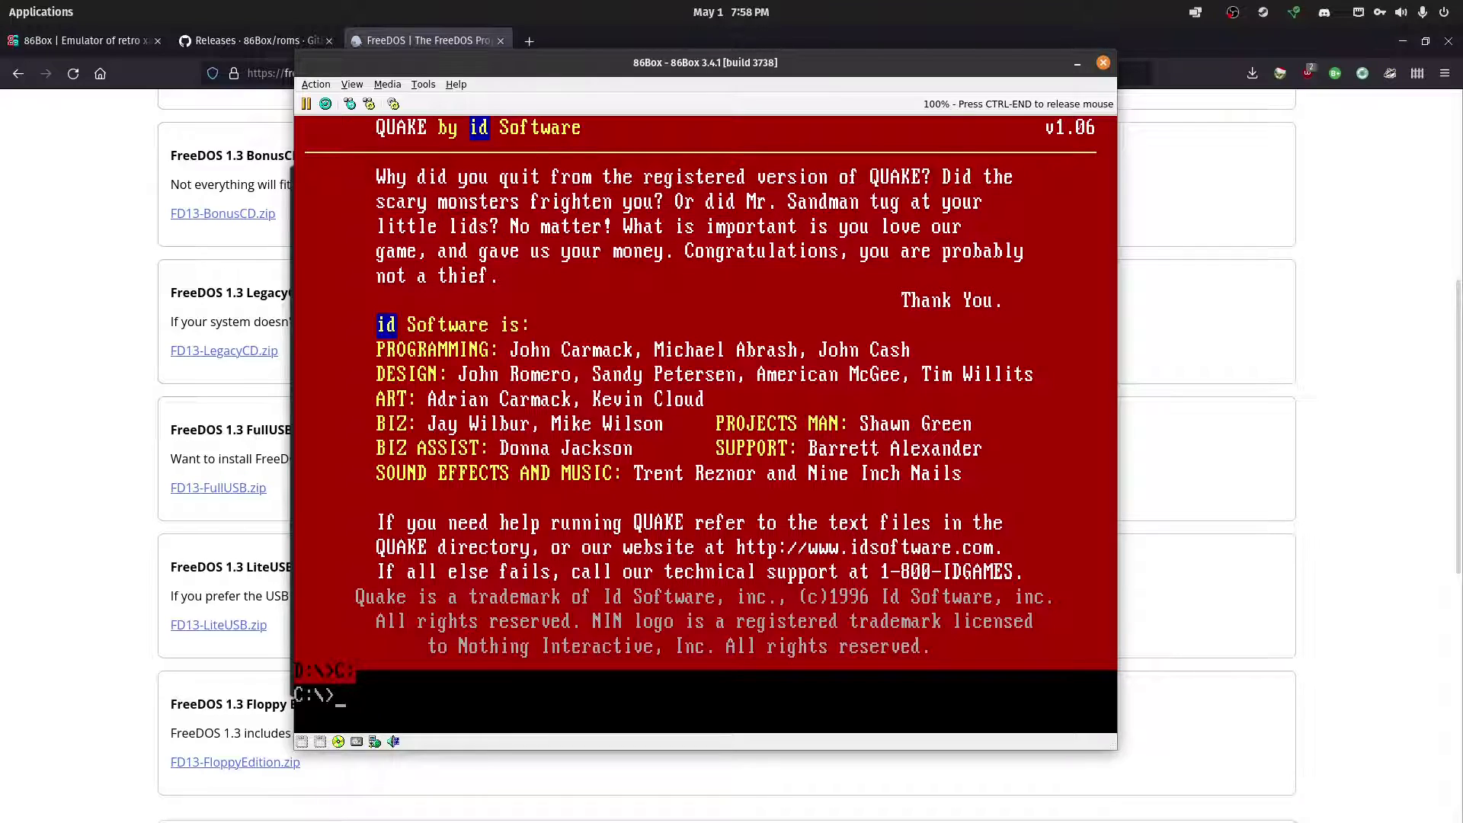
Step: Clear the screen, list the contents of C:\ and try running the lfn command
type("cls")
key("Return")
type("dir")
key("Return")
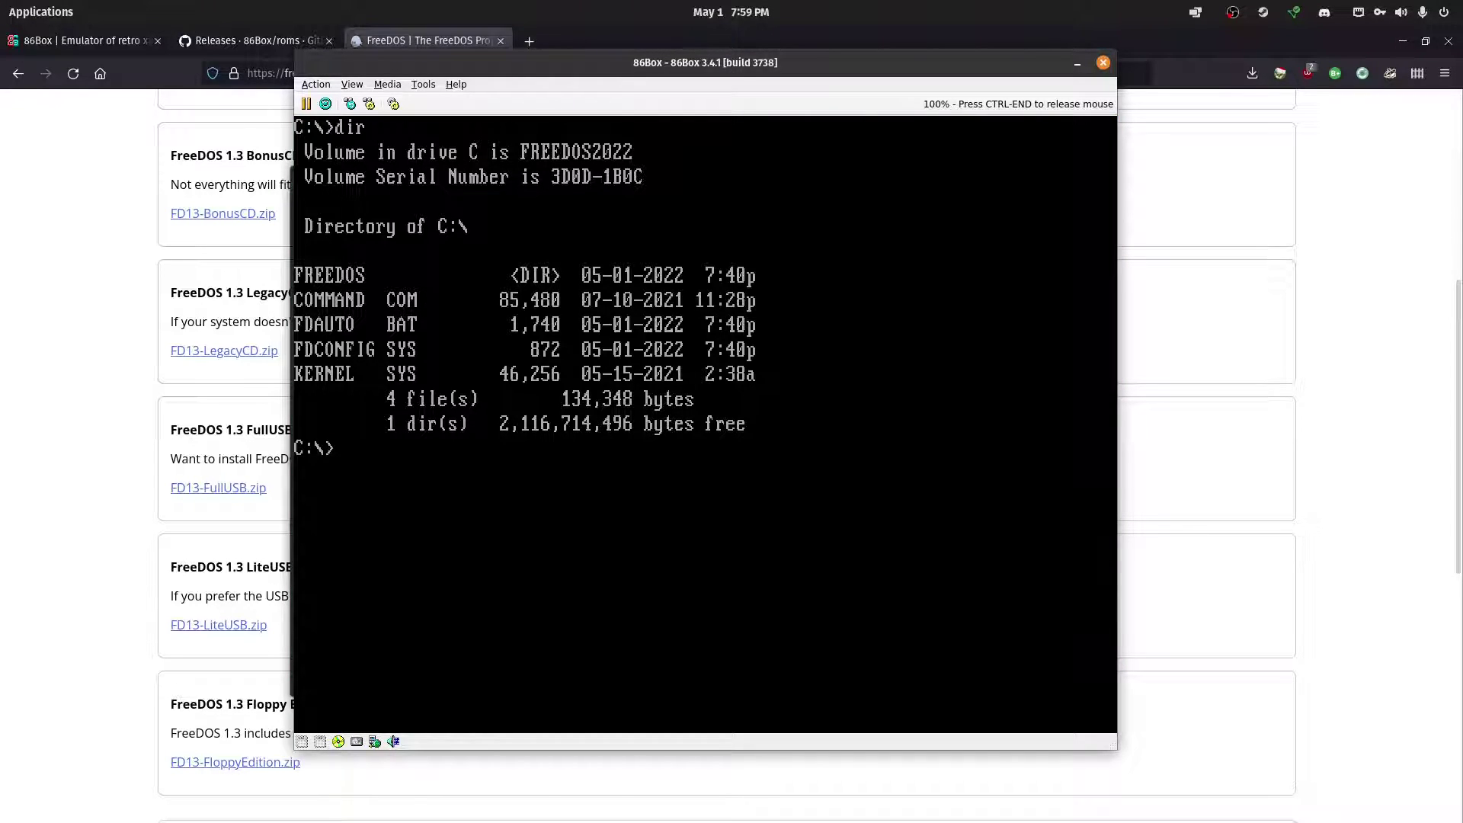
type("lfn")
key("Return")
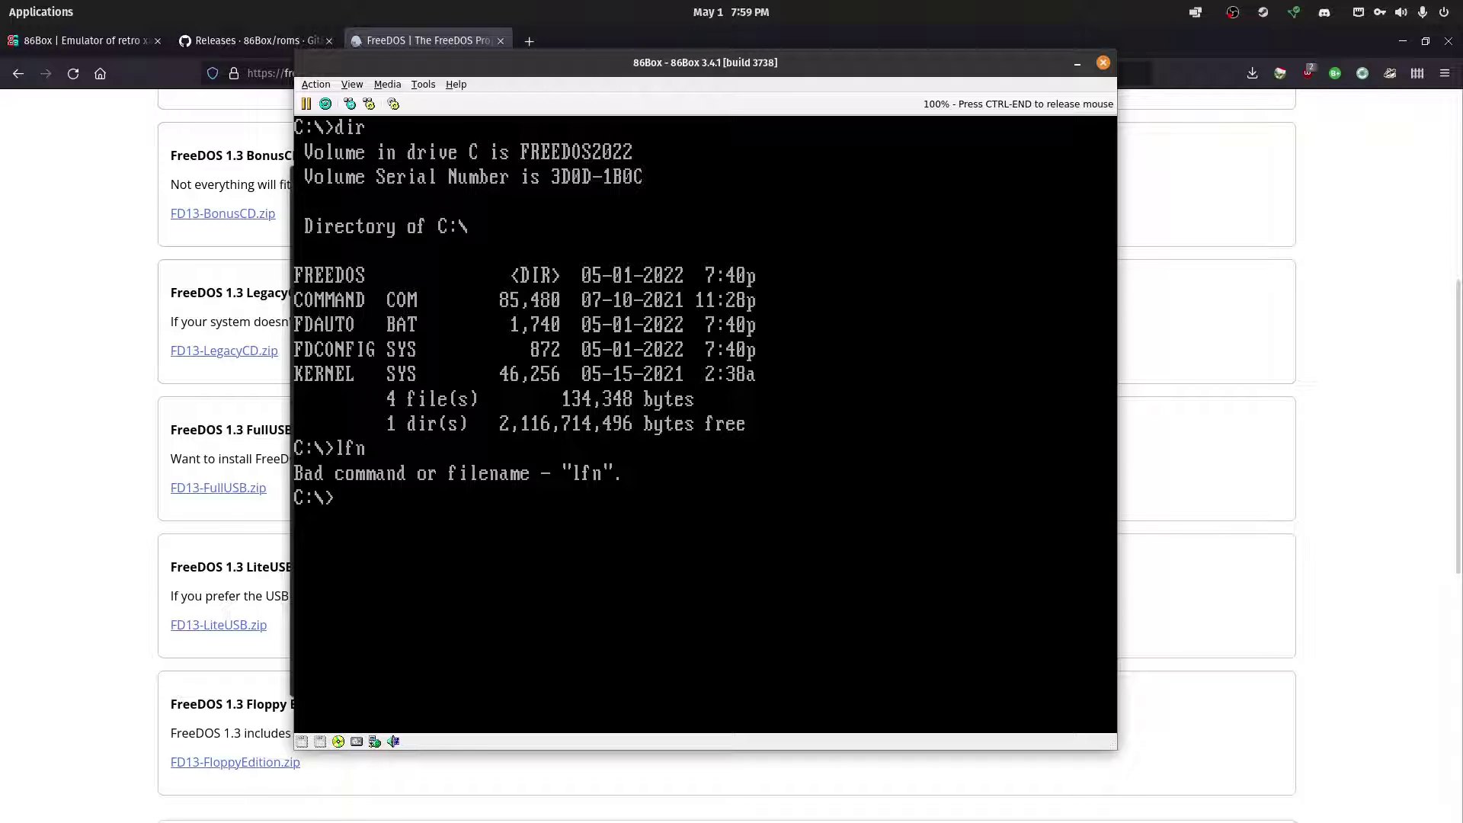
Step: Create a directory named hd8fh3j3fd in C:\ and list the drive's contents to check its name
type("dir hd8fh3j")
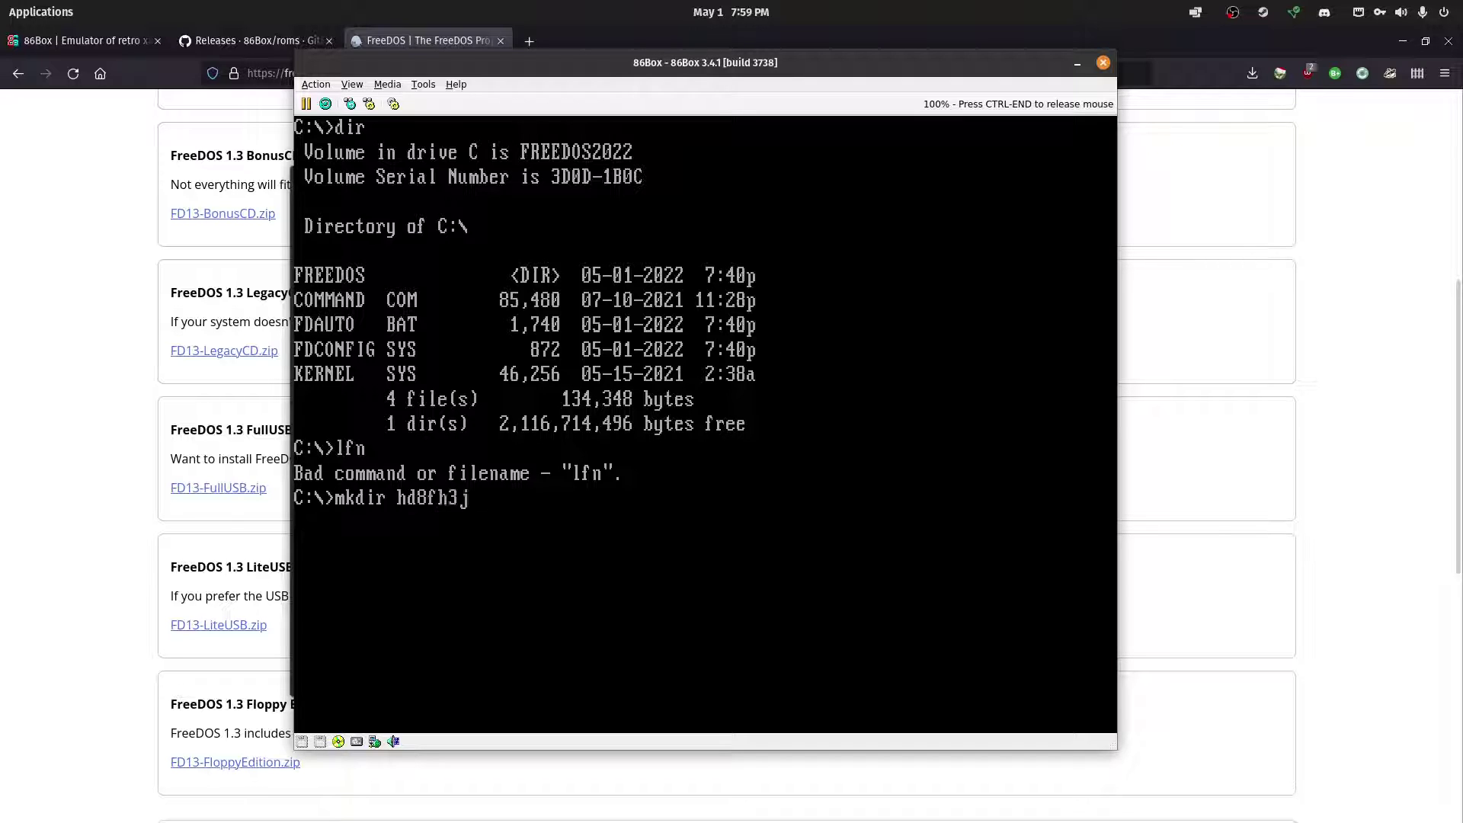
type("3fd")
key("Return")
type("dir")
key("Return")
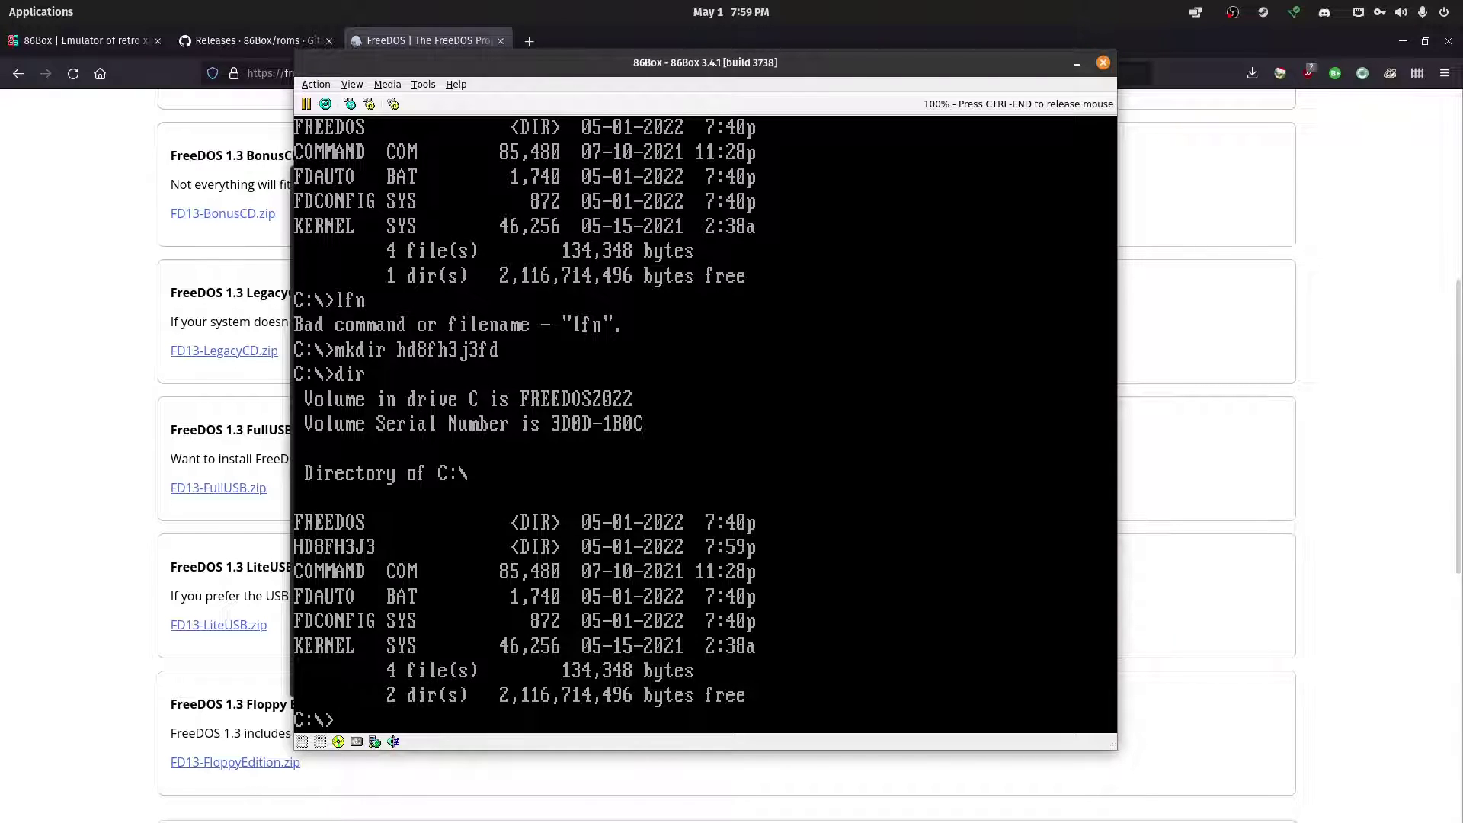
type("mkdir 99999999999")
key("Return")
type("di")
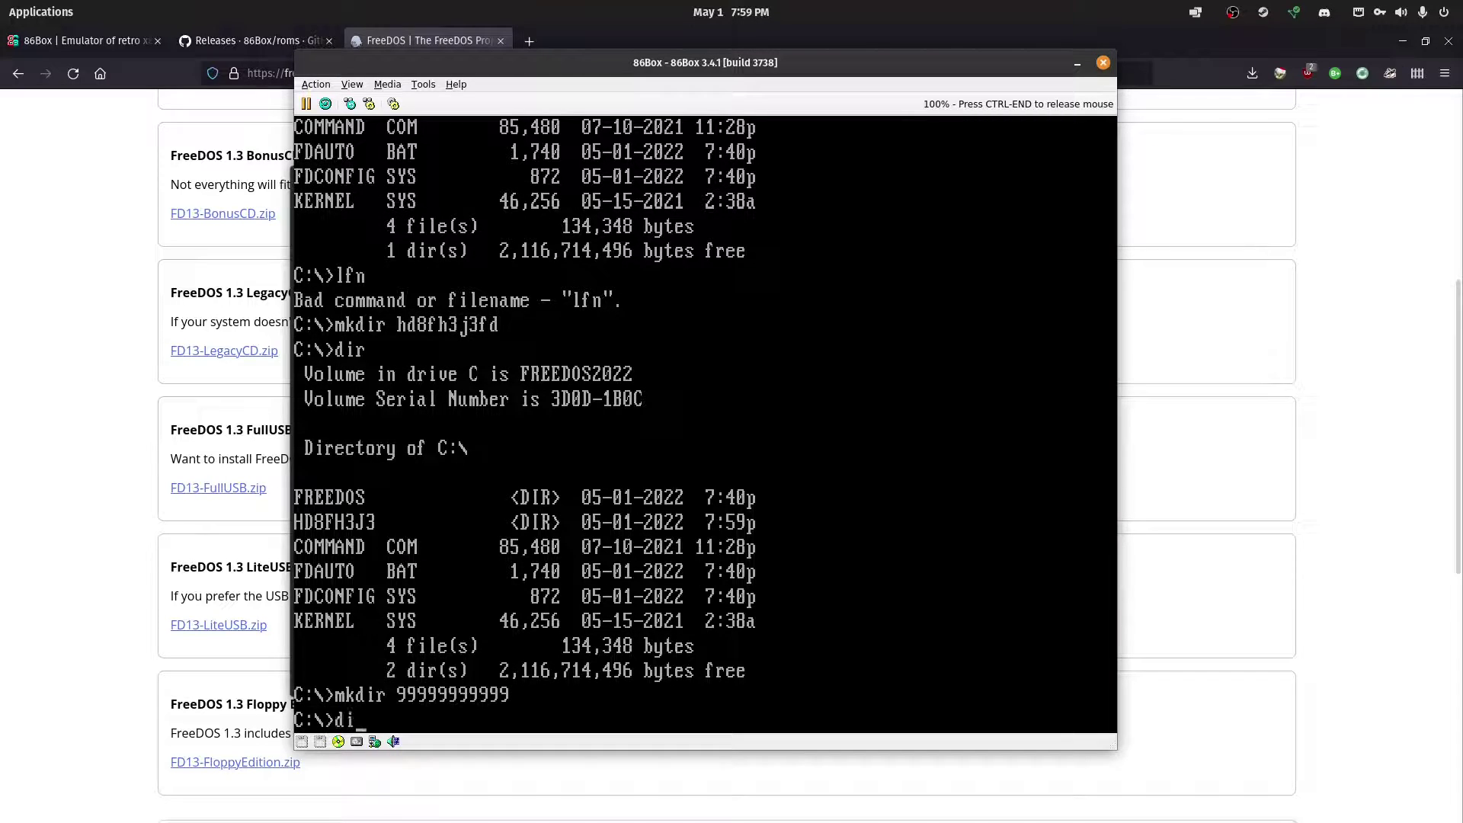
type("r")
key("Return")
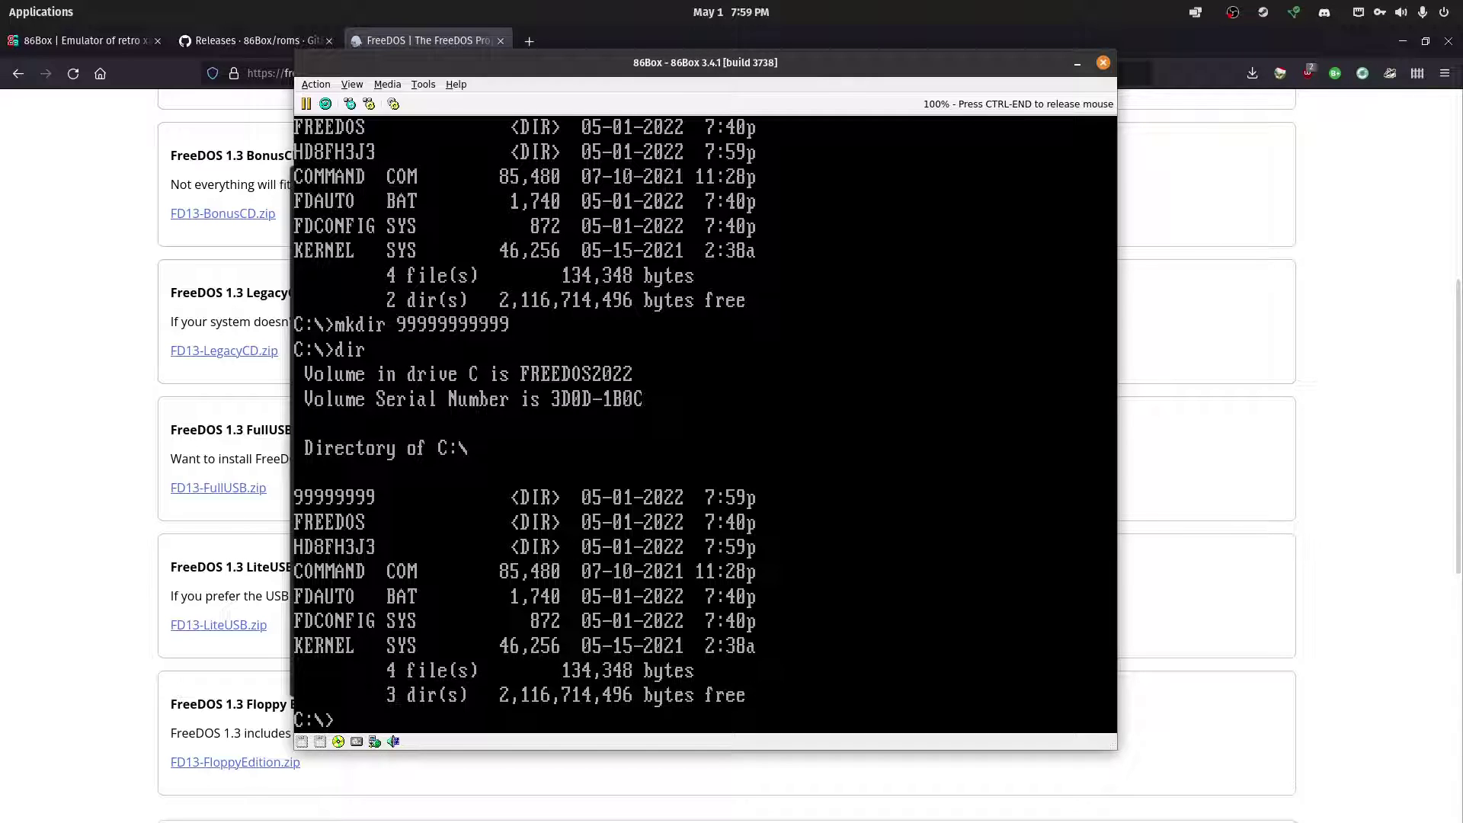
key("ctrl+End")
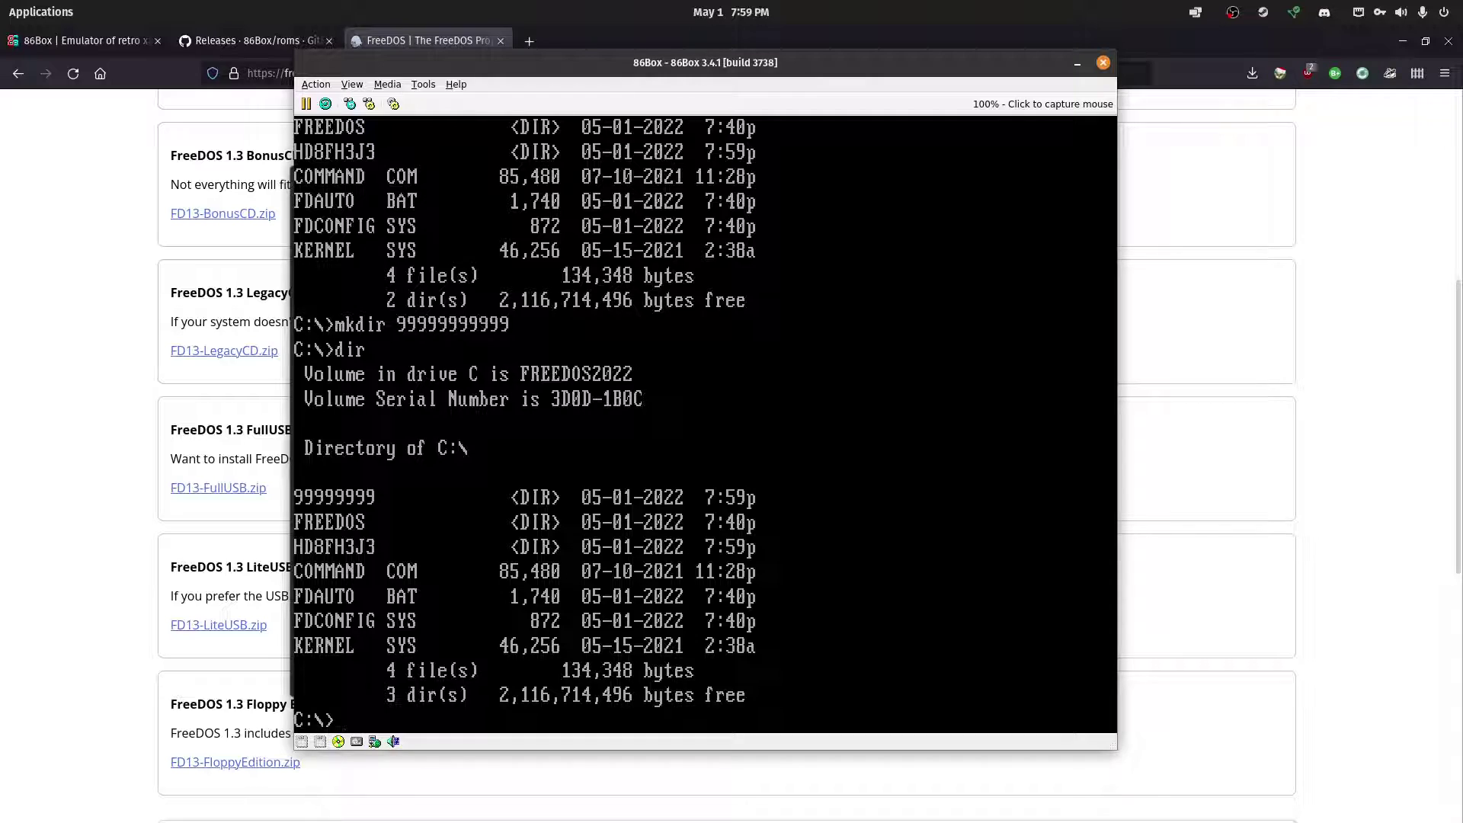